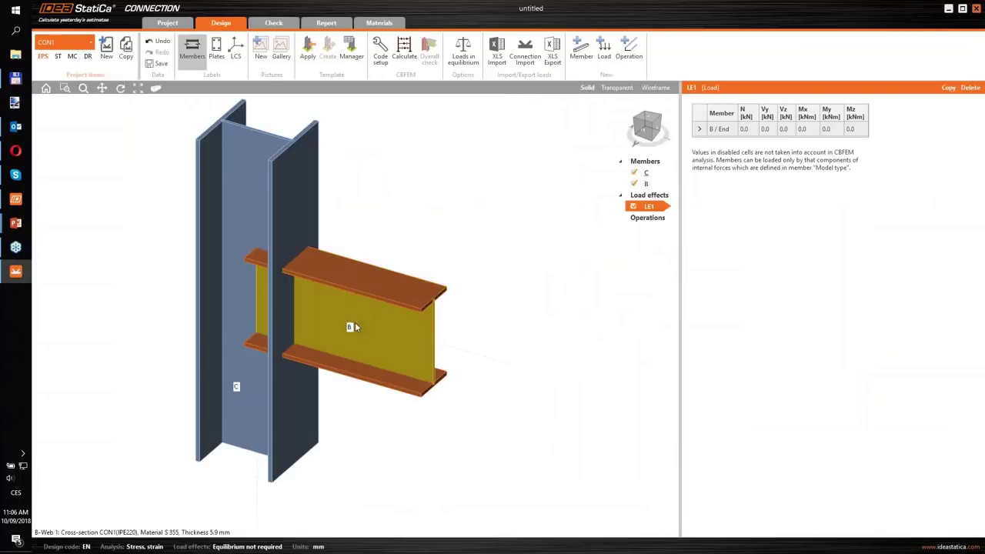
# Step: Connect beam B to column C using the bolted cleat design with M16 8.8 bolts and the L80X6 angle
pyautogui.rightClick(366, 322)
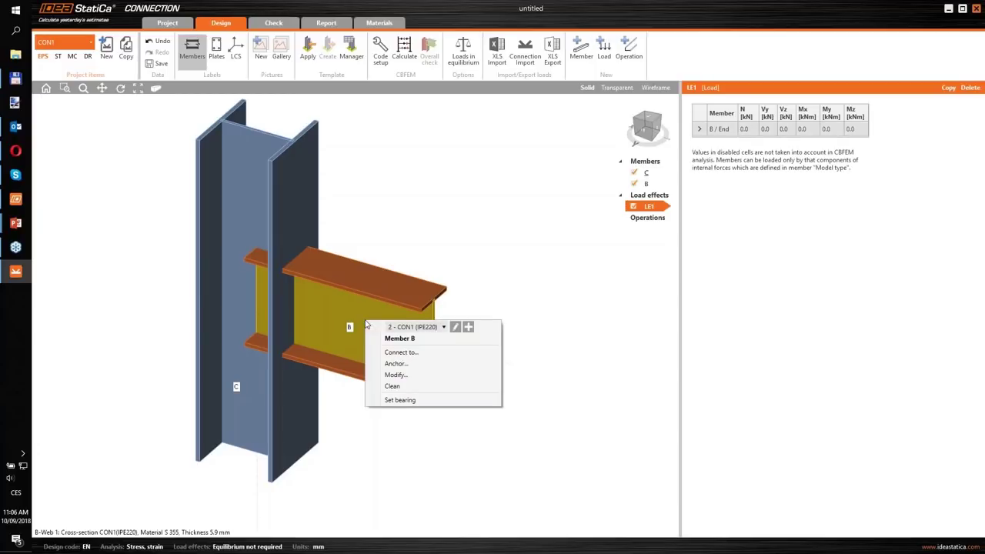
pyautogui.click(414, 352)
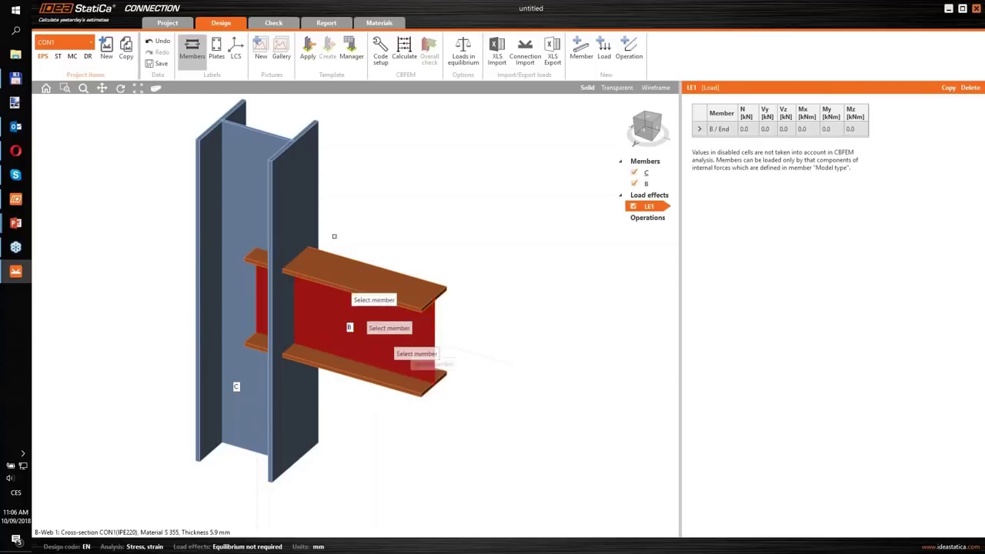
pyautogui.click(302, 209)
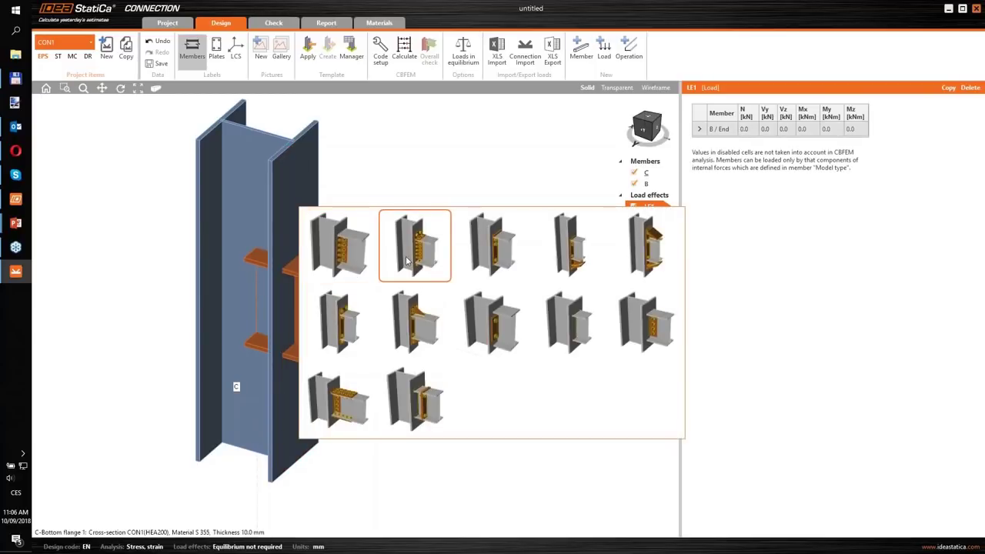
pyautogui.click(408, 261)
pyautogui.click(570, 371)
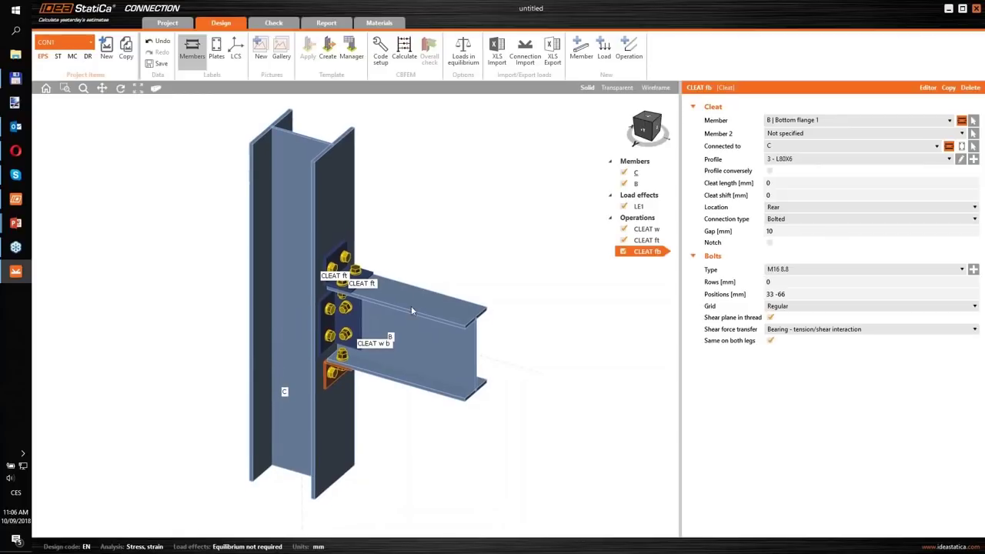
# Step: Change the cross-section of beam B to the rolled I section IPE500
pyautogui.rightClick(416, 339)
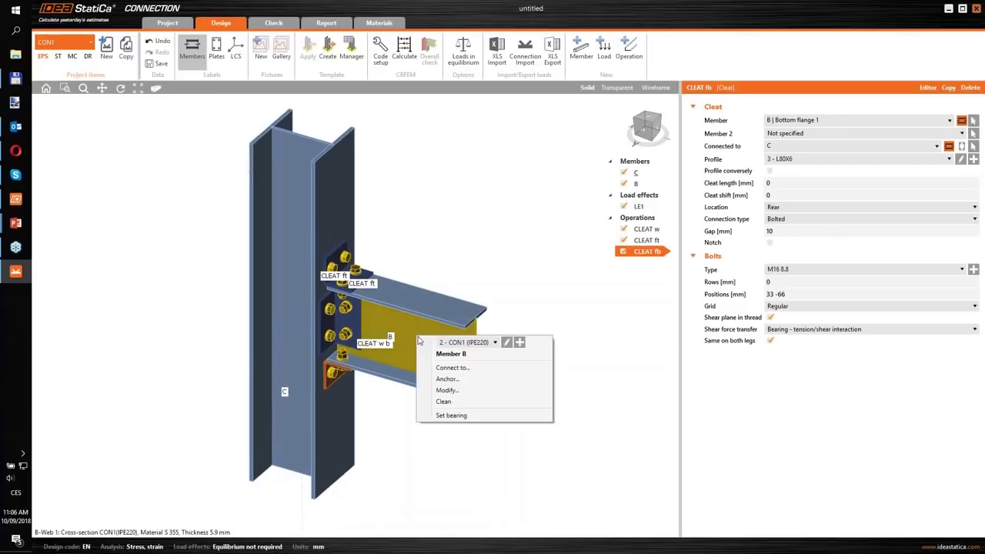
pyautogui.click(517, 343)
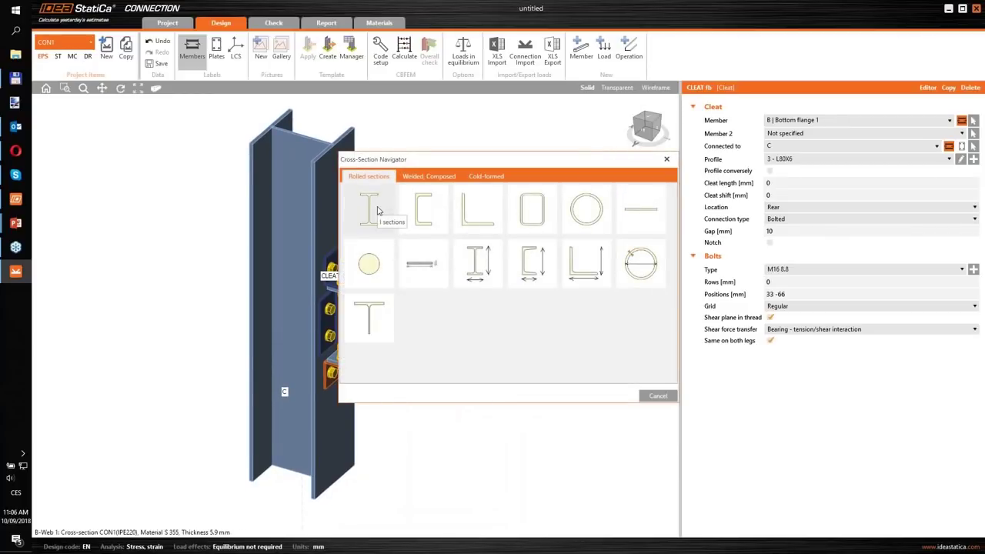
pyautogui.click(371, 210)
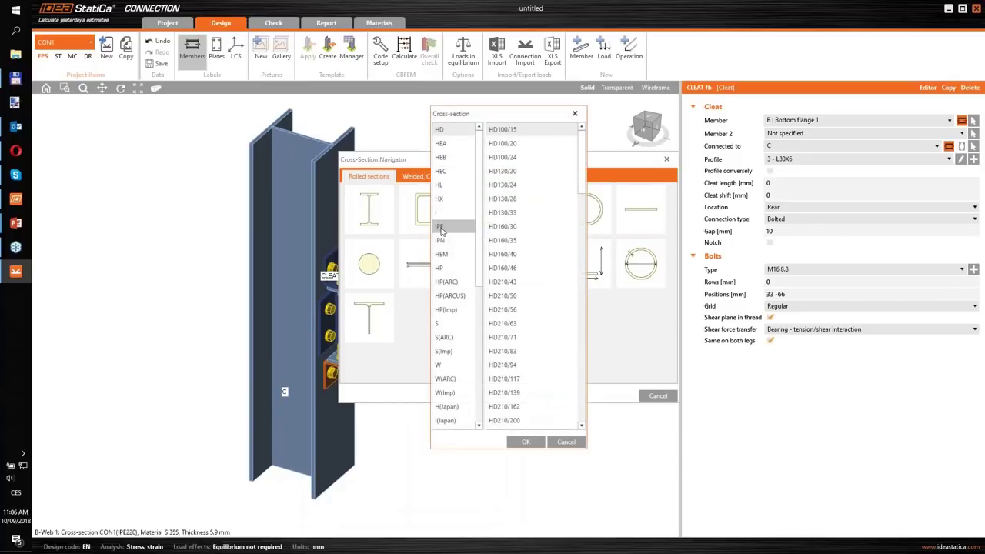
pyautogui.scroll(-15, 539, 285)
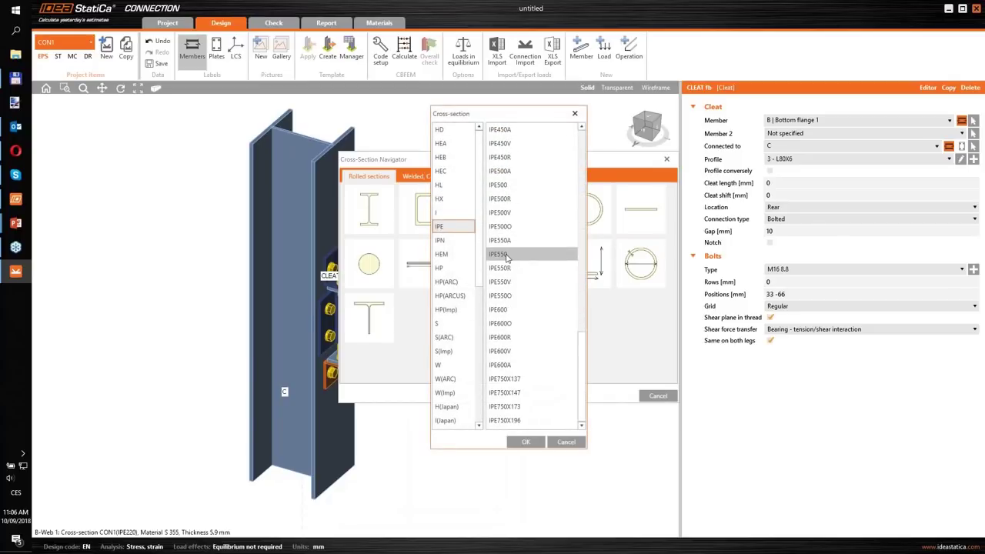
pyautogui.click(502, 185)
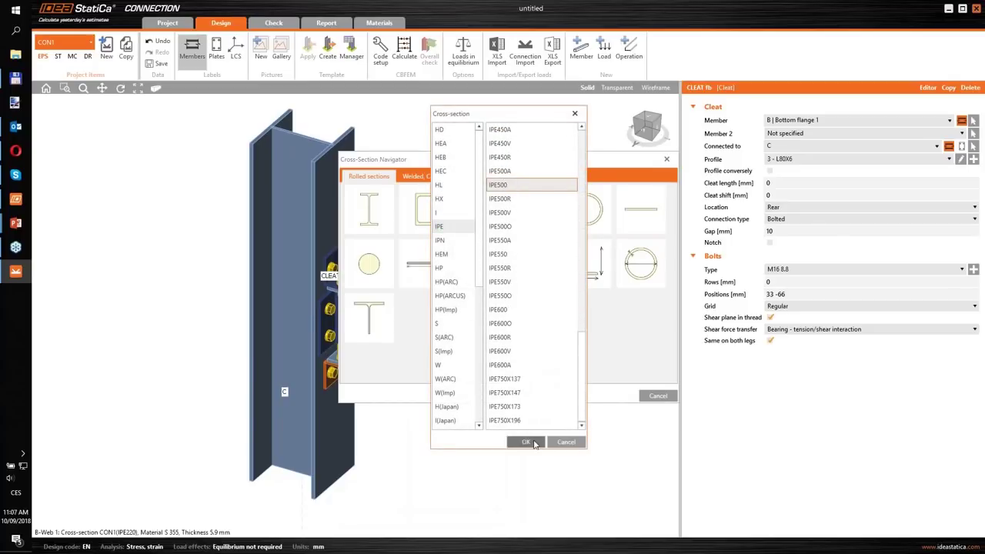
pyautogui.click(526, 442)
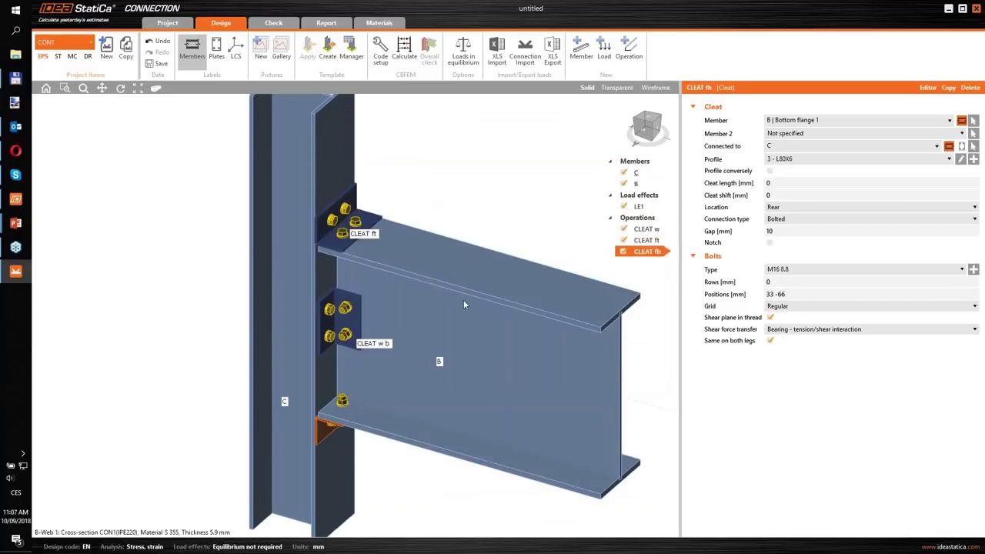
pyautogui.moveTo(353, 233)
pyautogui.mouseDown(button='right')
pyautogui.moveTo(367, 218)
pyautogui.moveTo(364, 225)
pyautogui.mouseUp(button='right')
pyautogui.scroll(2, 354, 304)
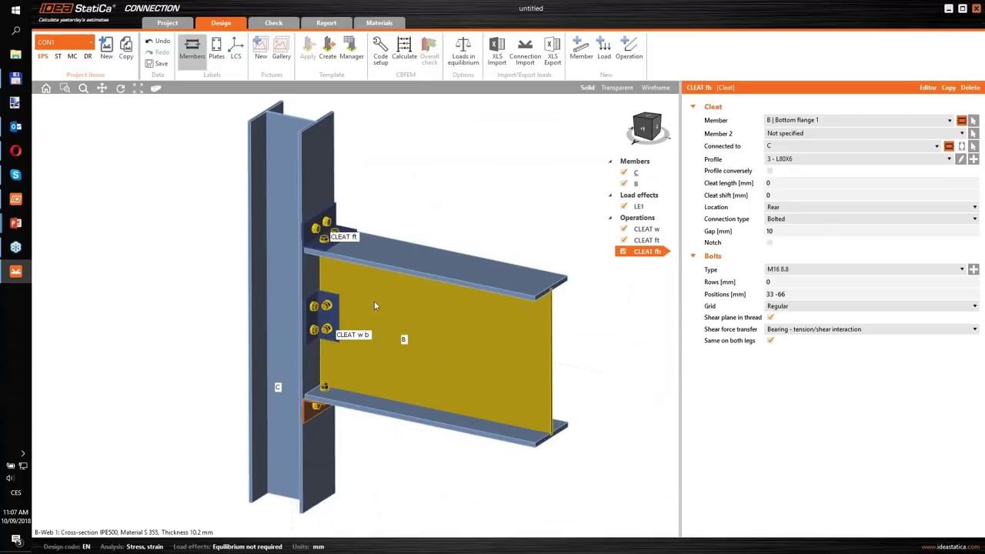
# Step: Clean the operations from beam B and reconnect it to column C with the same bolted cleat design and default settings
pyautogui.rightClick(374, 305)
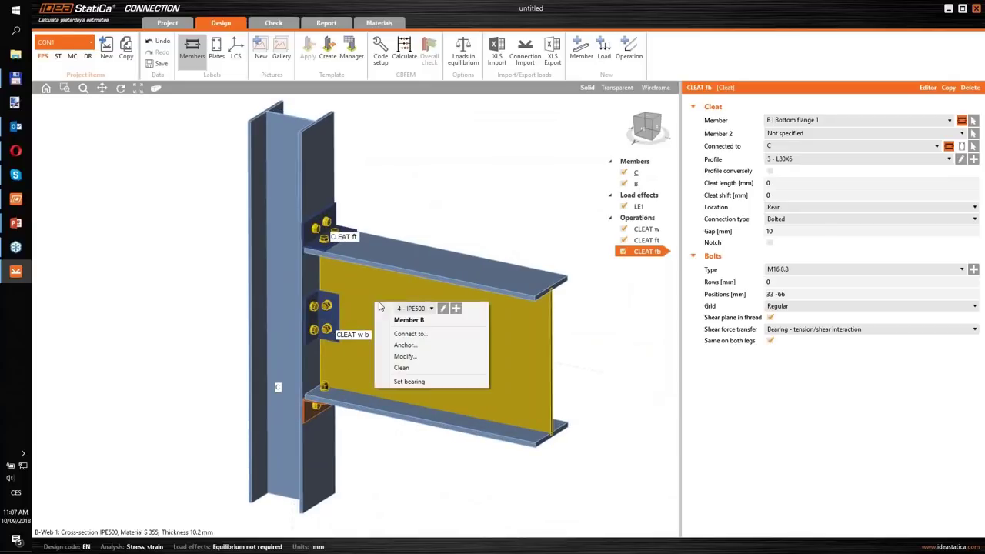
pyautogui.click(401, 368)
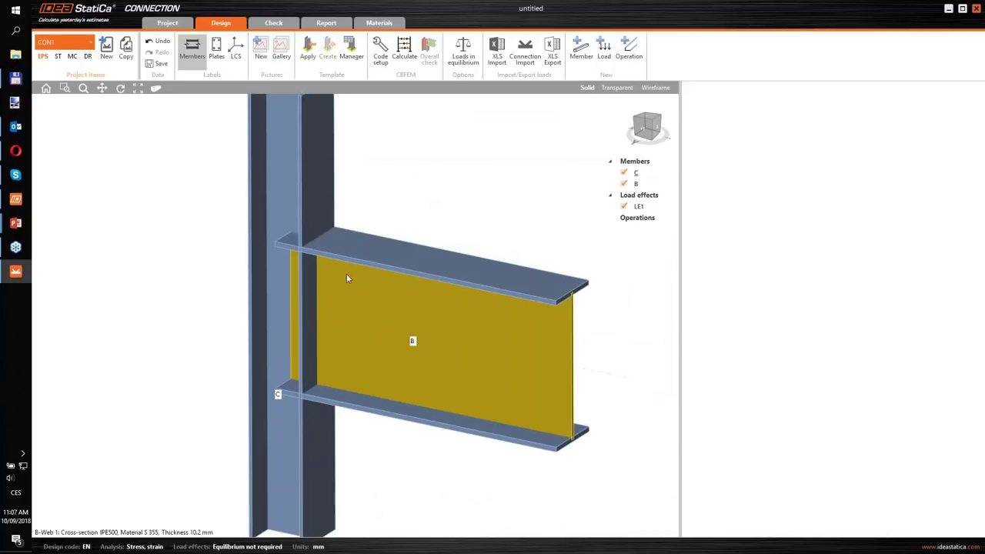
pyautogui.rightClick(354, 279)
pyautogui.click(364, 310)
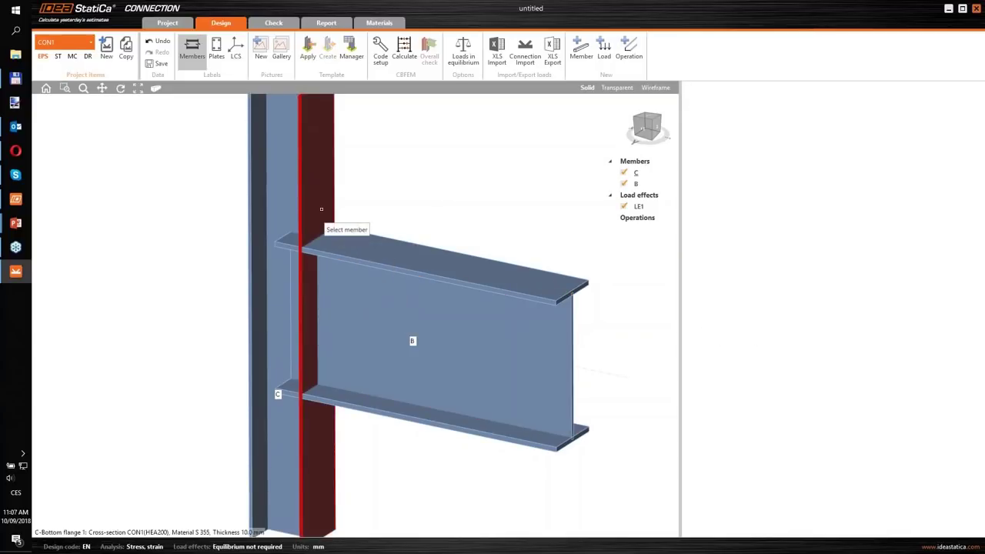
pyautogui.click(327, 231)
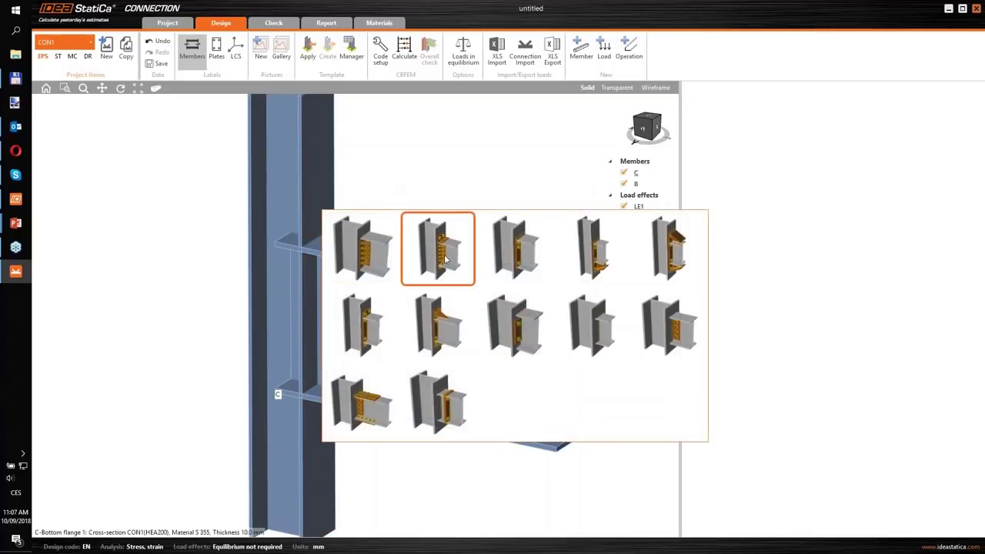
pyautogui.click(445, 260)
pyautogui.click(566, 373)
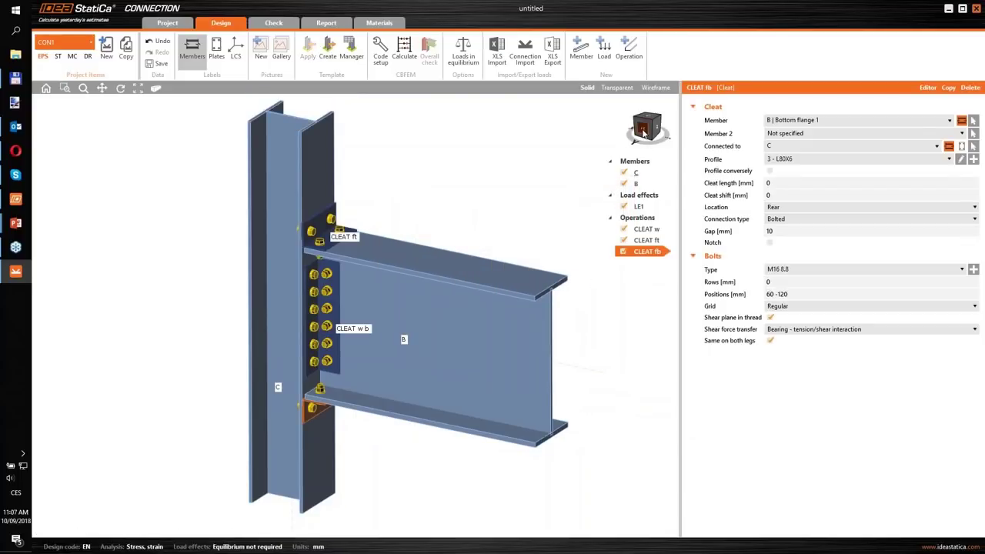
pyautogui.moveTo(644, 133); pyautogui.dragTo(646, 132)
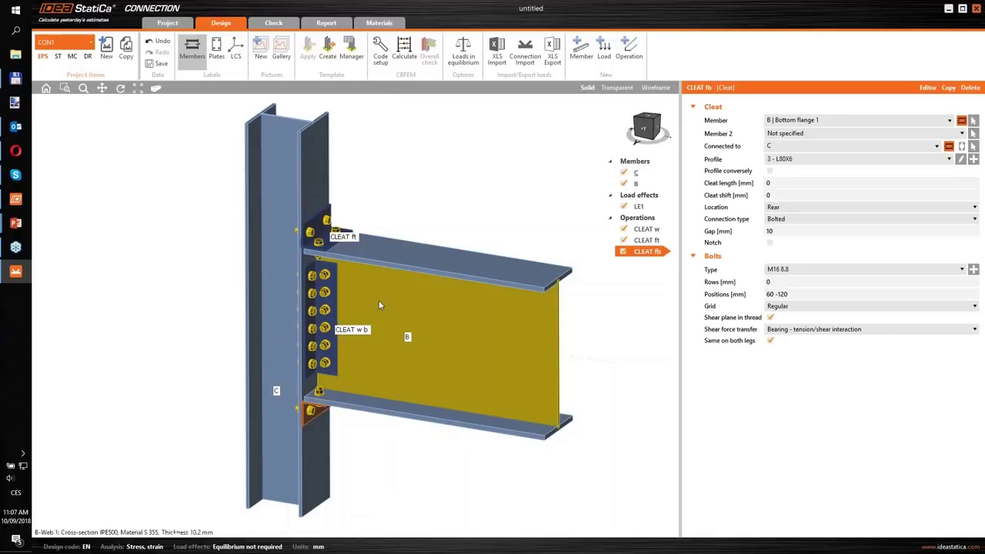
pyautogui.moveTo(528, 202); pyautogui.dragTo(515, 211, button='right')
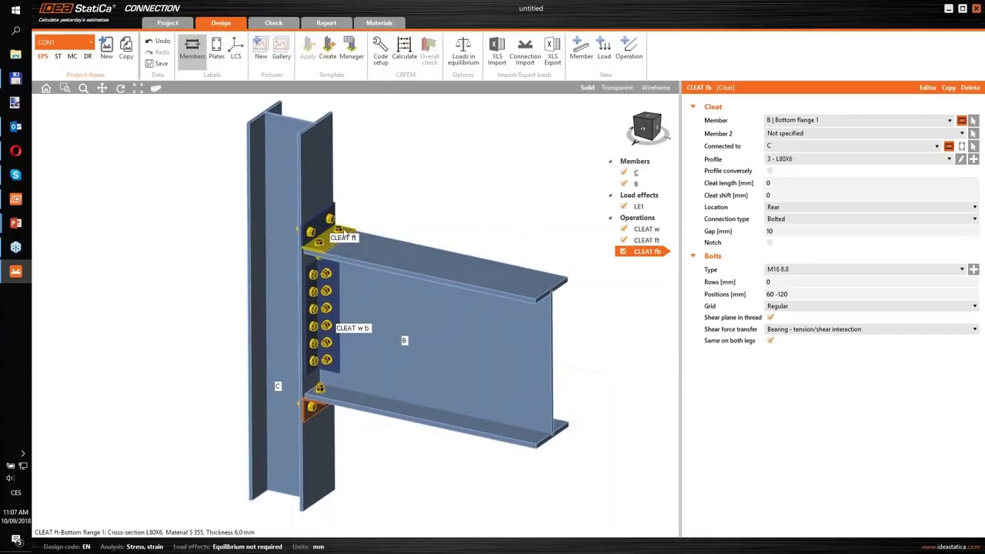
# Step: Clean beam B's operations again and choose the bolted cleat design for its connection to column C
pyautogui.rightClick(398, 300)
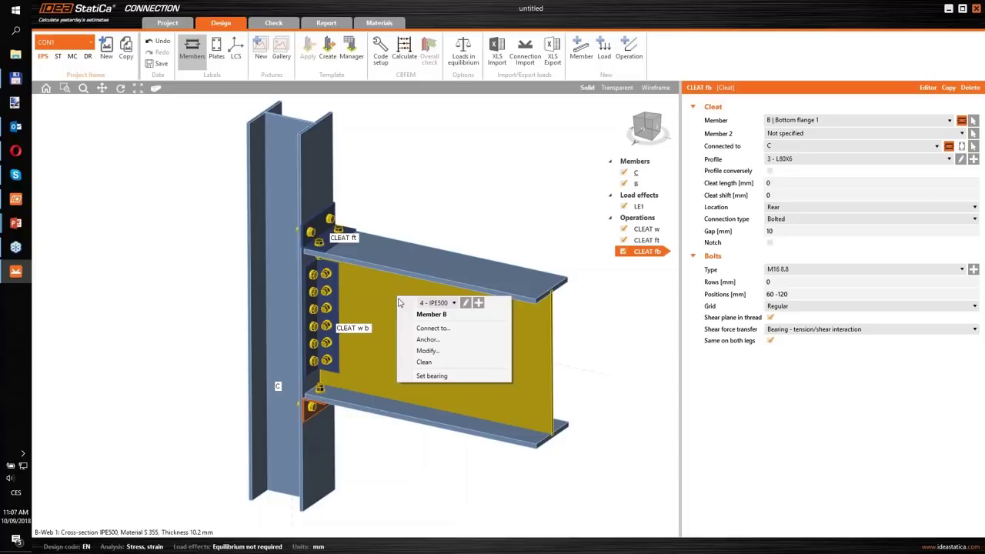
pyautogui.click(423, 362)
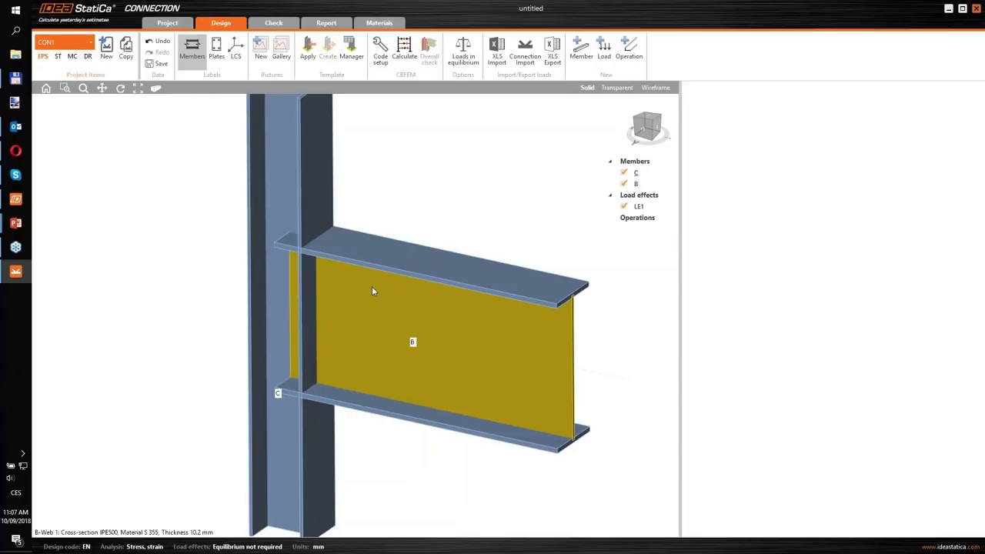
pyautogui.rightClick(371, 287)
pyautogui.click(392, 319)
pyautogui.click(317, 240)
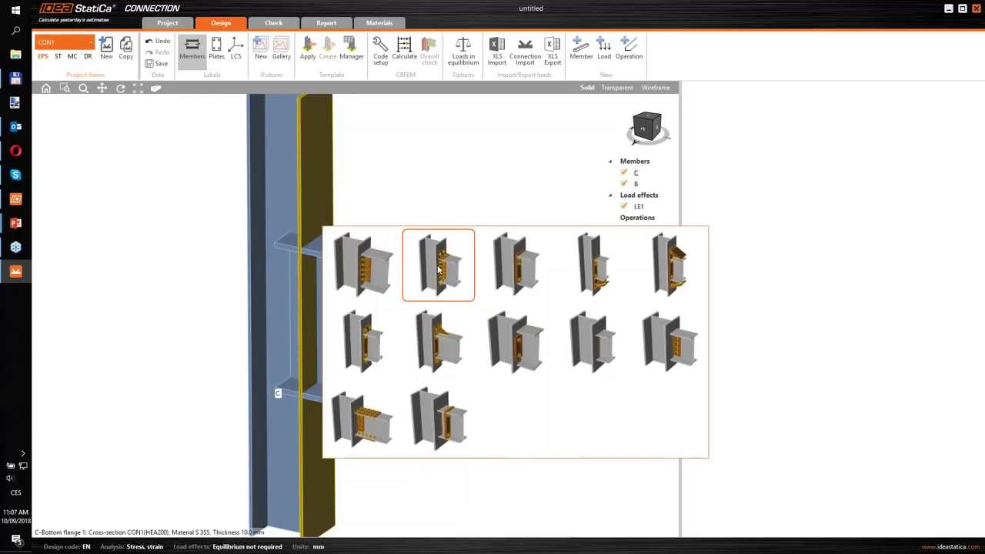
pyautogui.click(438, 269)
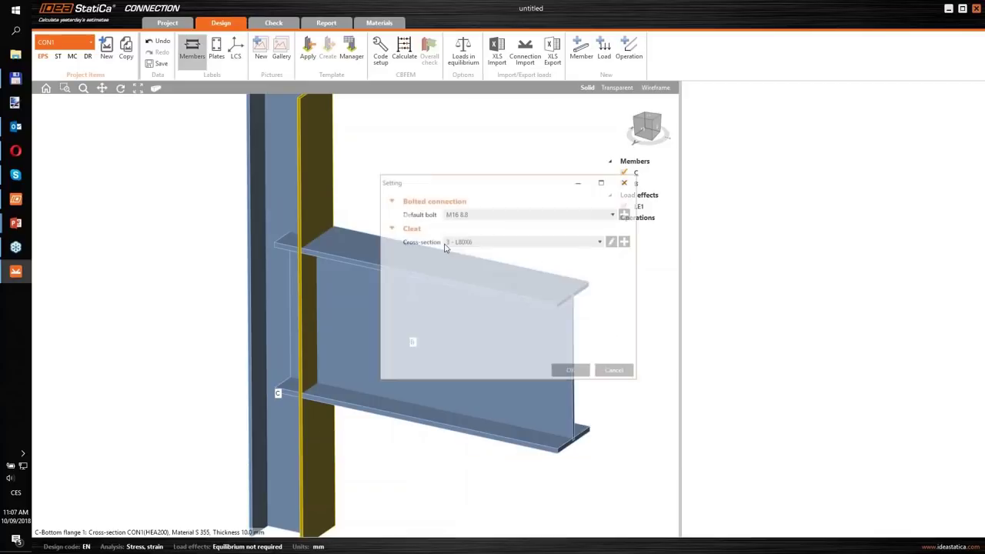
# Step: Set the default bolt to M20 8.8 and create the cleat connection with the L80X6 angle
pyautogui.click(623, 217)
pyautogui.click(508, 157)
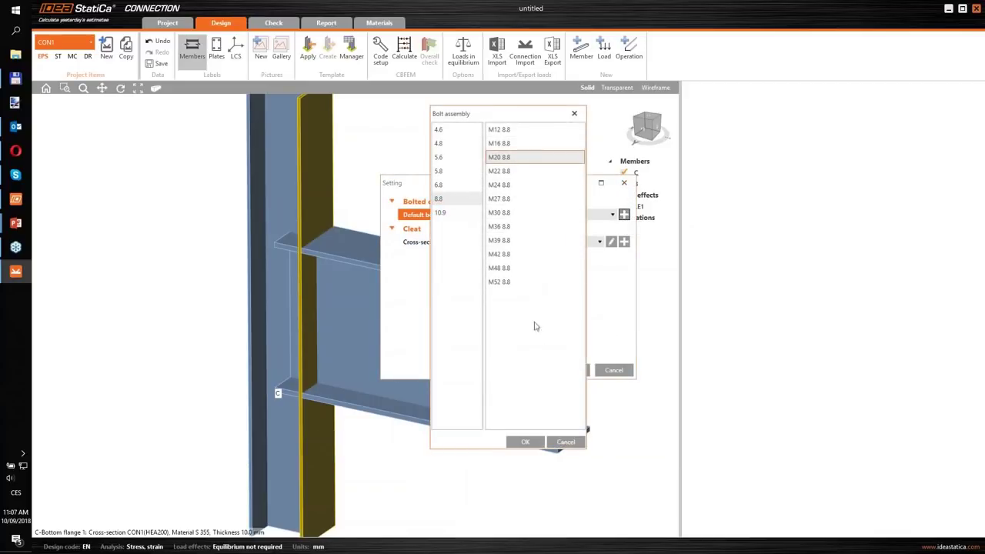
pyautogui.click(526, 441)
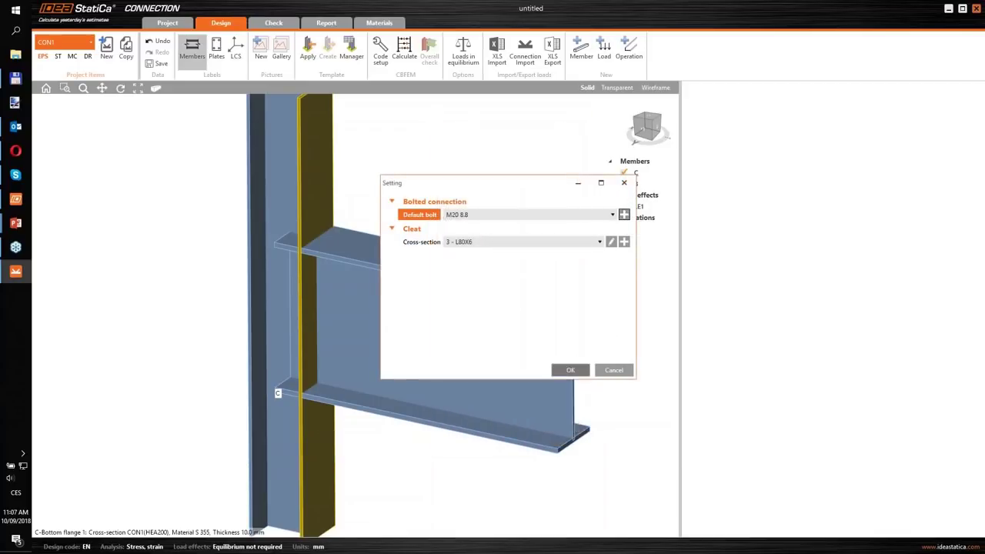
pyautogui.click(571, 370)
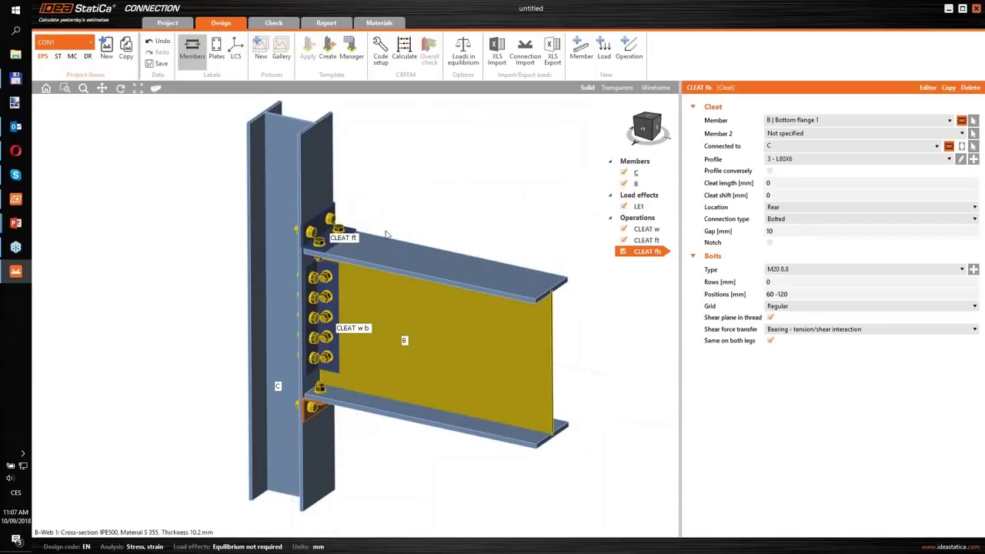
pyautogui.moveTo(550, 220); pyautogui.dragTo(528, 233, button='right')
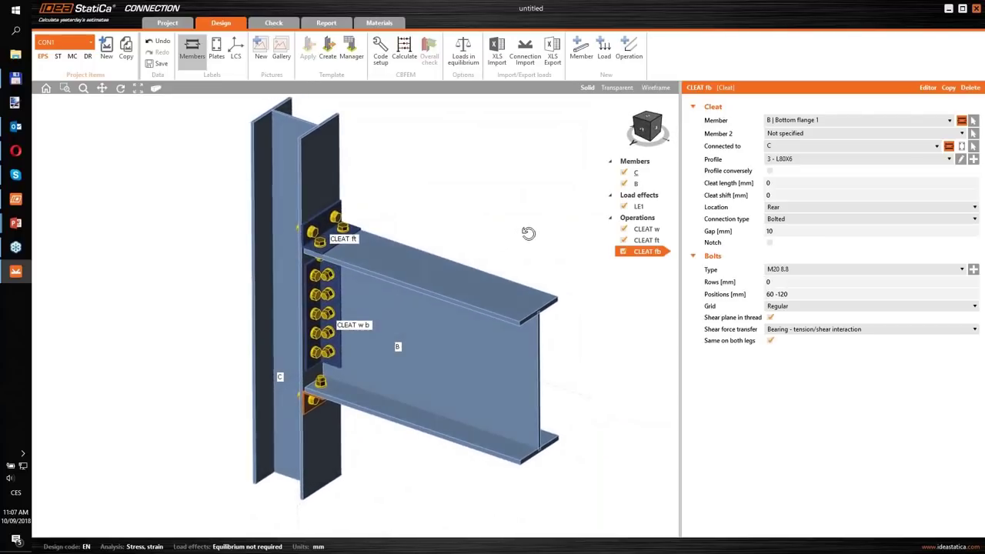
# Step: Add a new connection item with a beam joining a continuous column, both circular hollow sections, using the blank design without operations
pyautogui.click(107, 48)
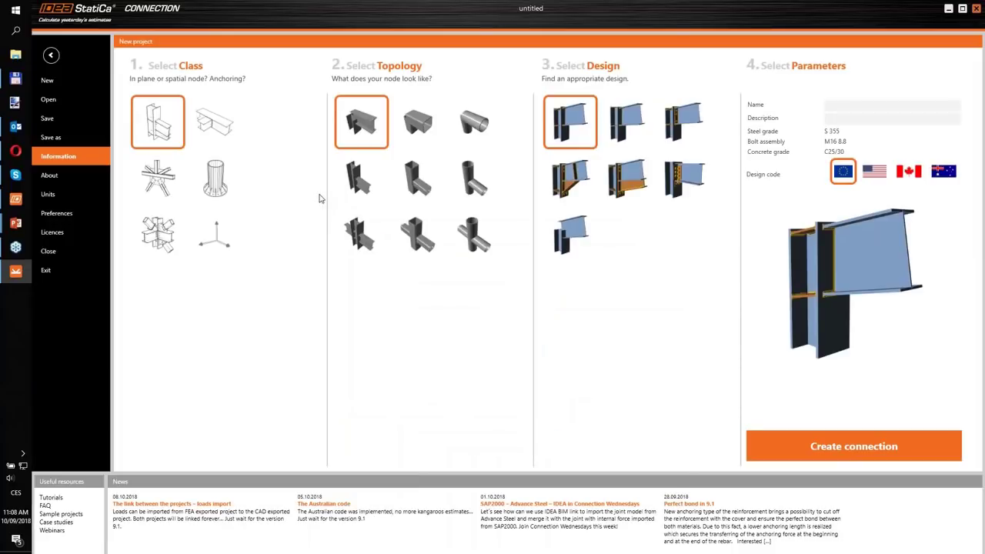
pyautogui.click(465, 183)
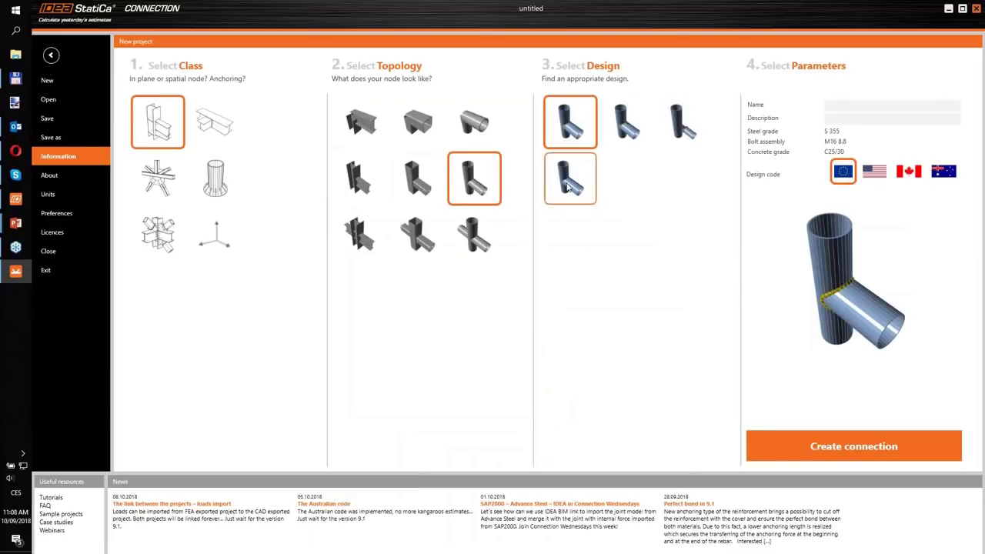
pyautogui.click(796, 444)
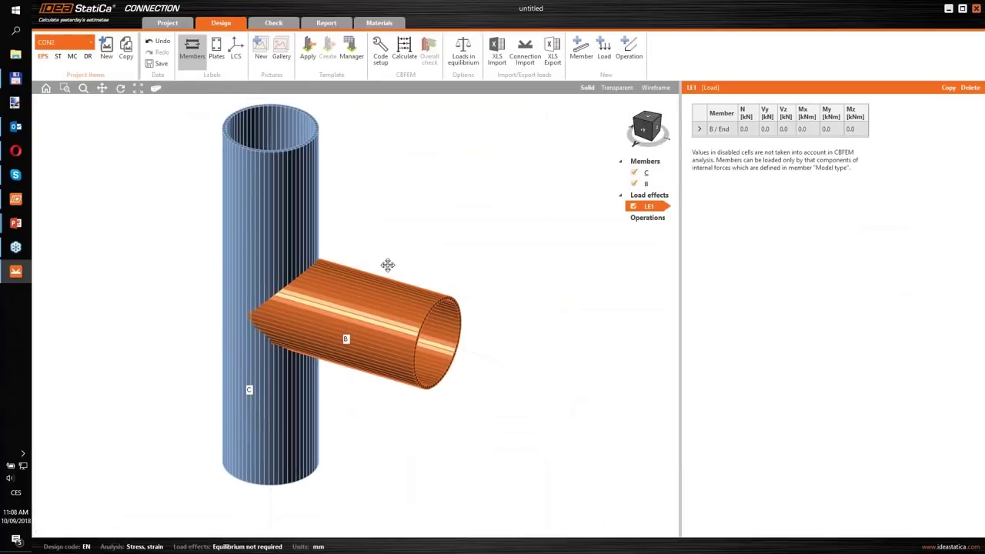
# Step: Change the cross-section of hollow beam B to CHS355.6/12.5
pyautogui.click(397, 331)
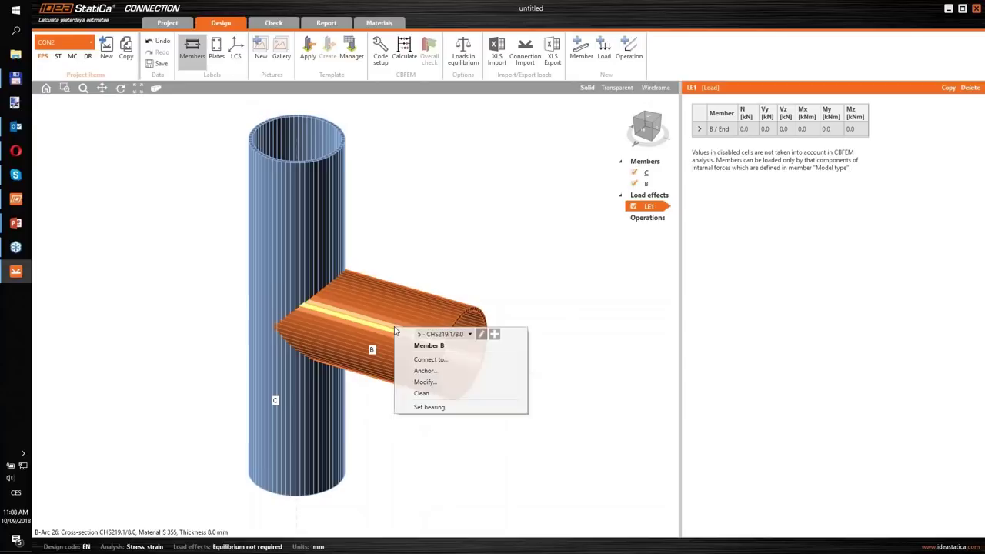
pyautogui.click(494, 333)
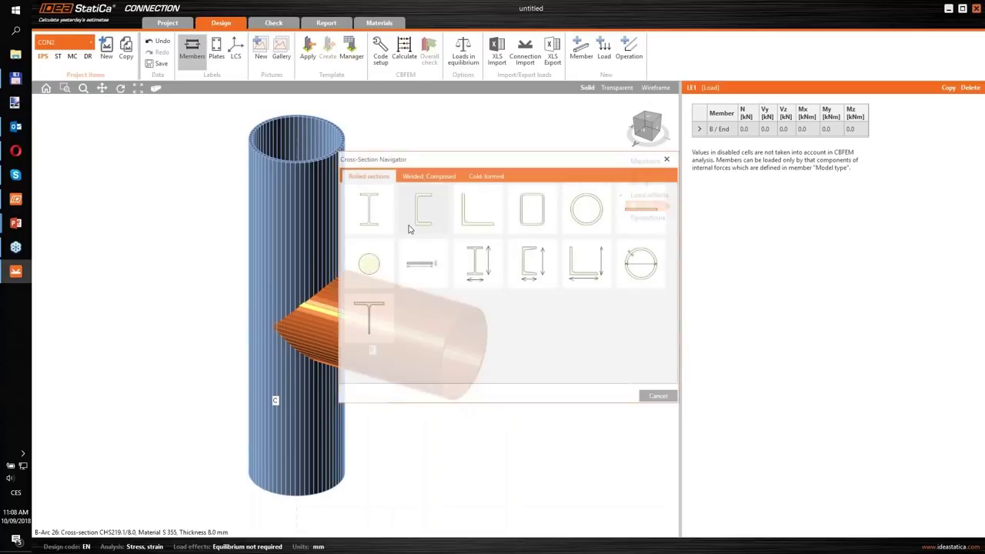
pyautogui.click(581, 221)
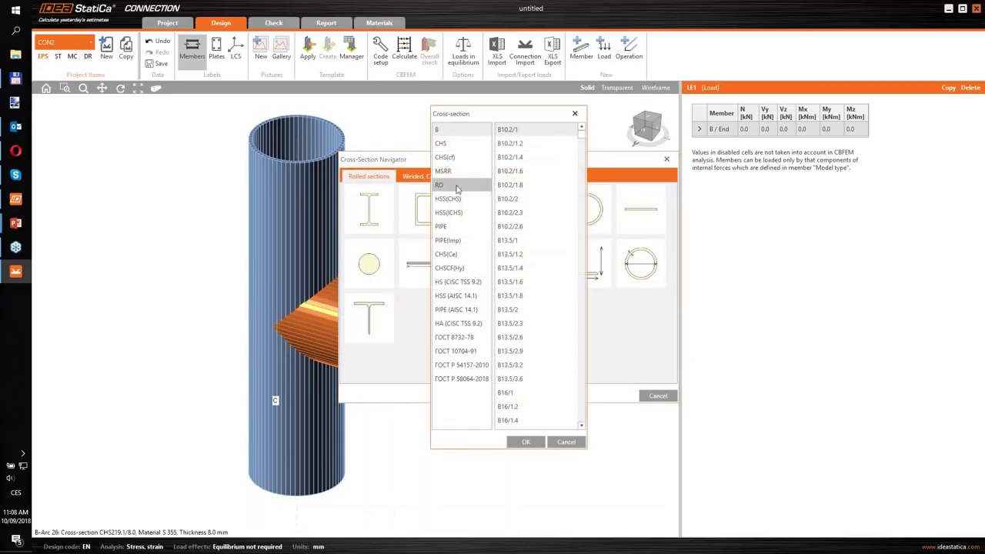
pyautogui.scroll(-20, 529, 252)
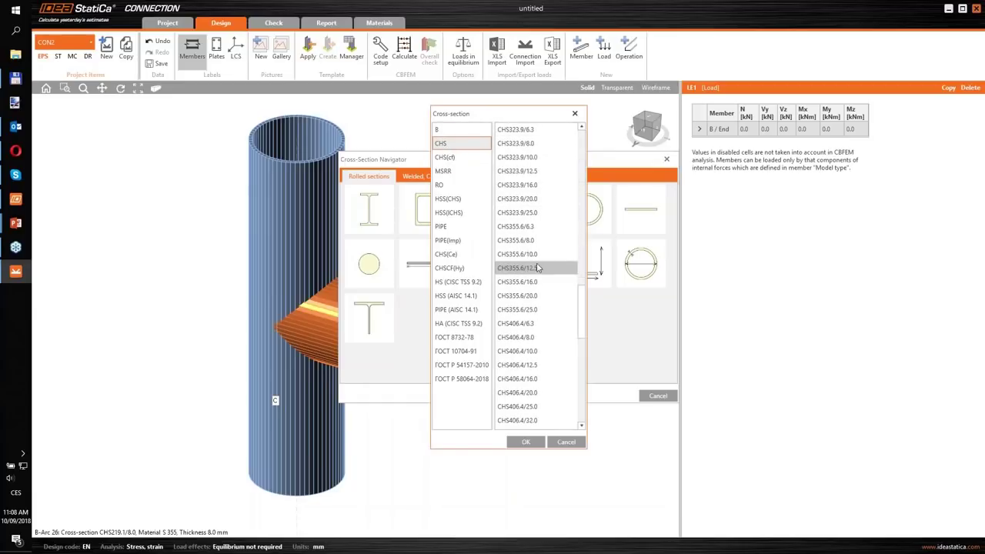
pyautogui.click(539, 268)
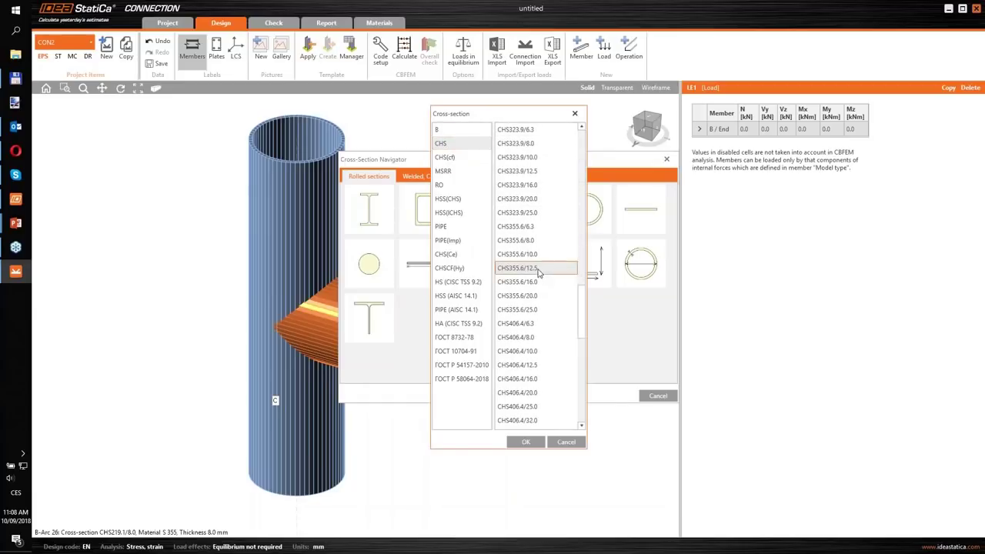
pyautogui.click(525, 442)
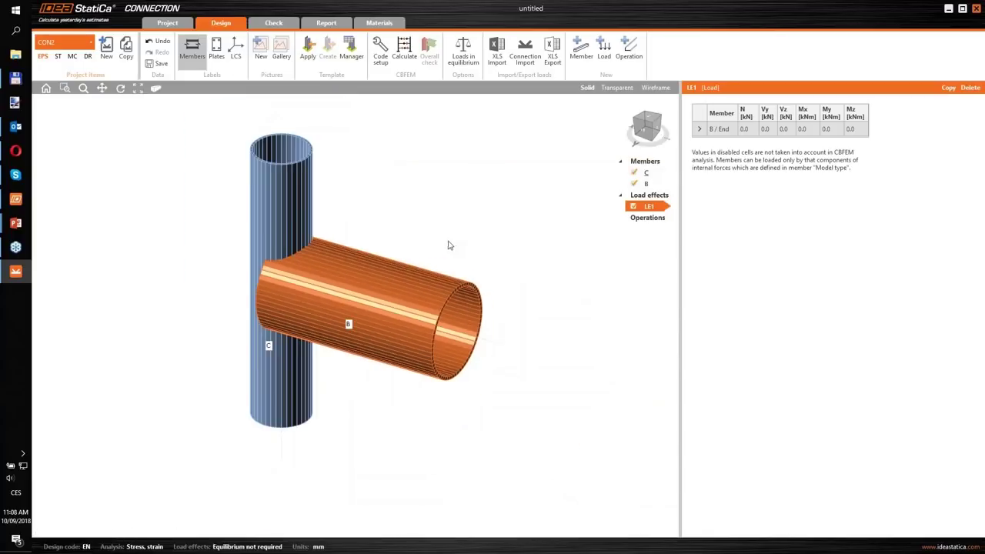
# Step: Connect hollow beam B to column C using the predefined bolted cap plate design with M16 8.8 bolts
pyautogui.rightClick(366, 305)
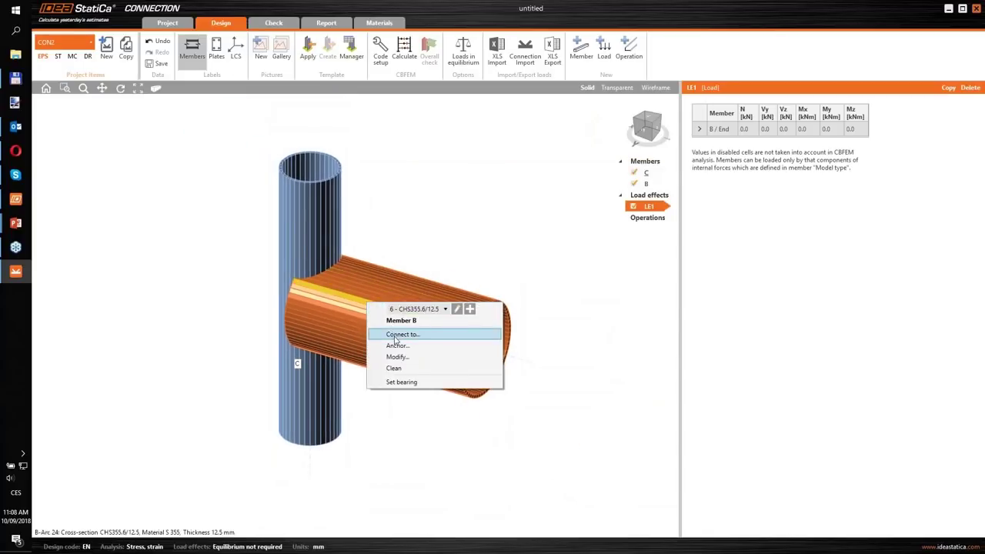
pyautogui.click(394, 334)
pyautogui.click(325, 246)
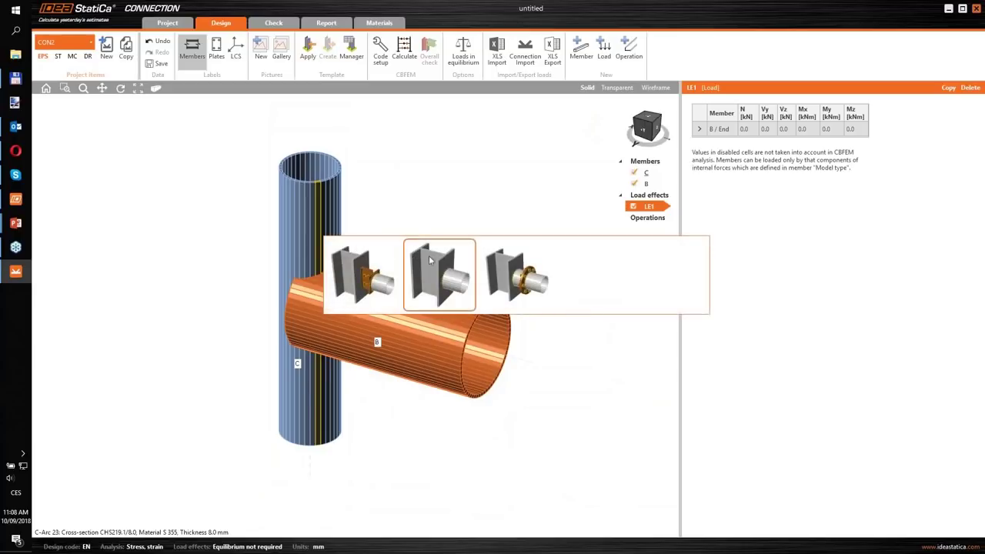
pyautogui.click(375, 277)
pyautogui.click(567, 370)
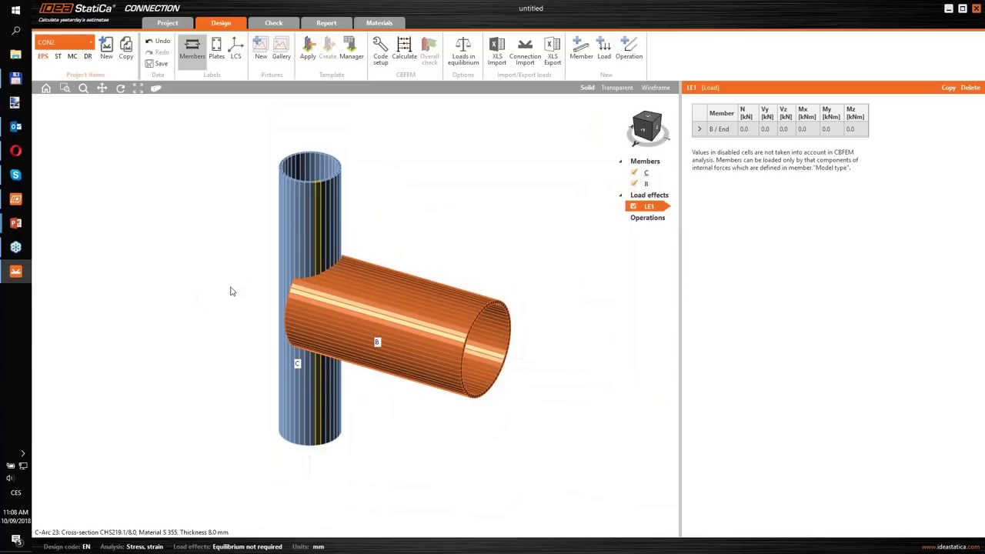
pyautogui.moveTo(192, 315); pyautogui.dragTo(224, 312, button='right')
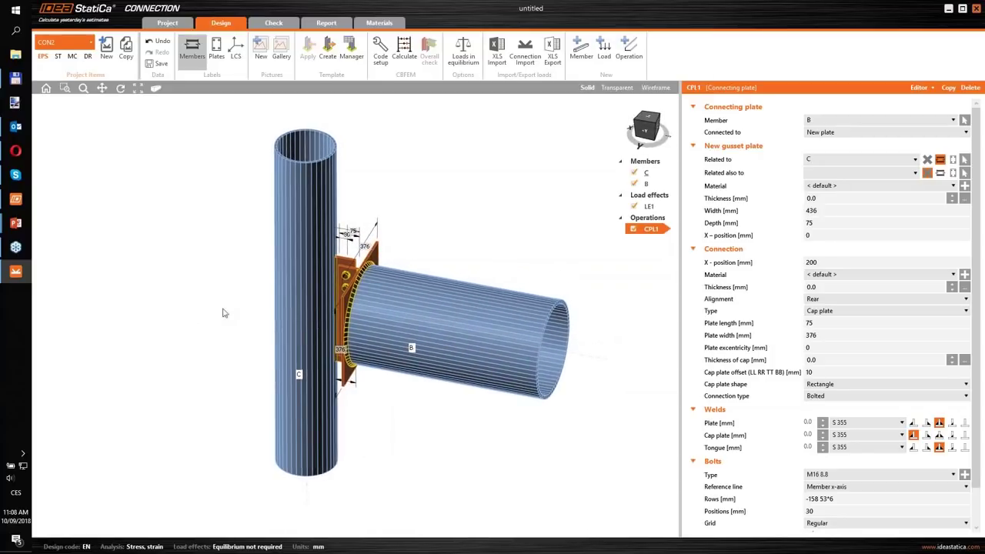
# Step: Change the cross-section of hollow column C to the existing CHS355.6/12.5 section
pyautogui.rightClick(313, 223)
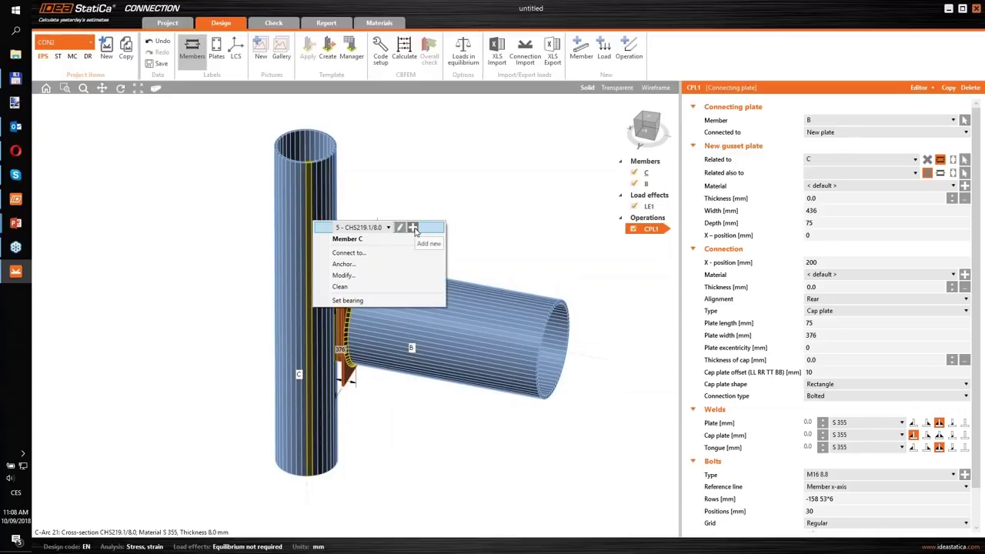
pyautogui.click(388, 228)
pyautogui.click(364, 285)
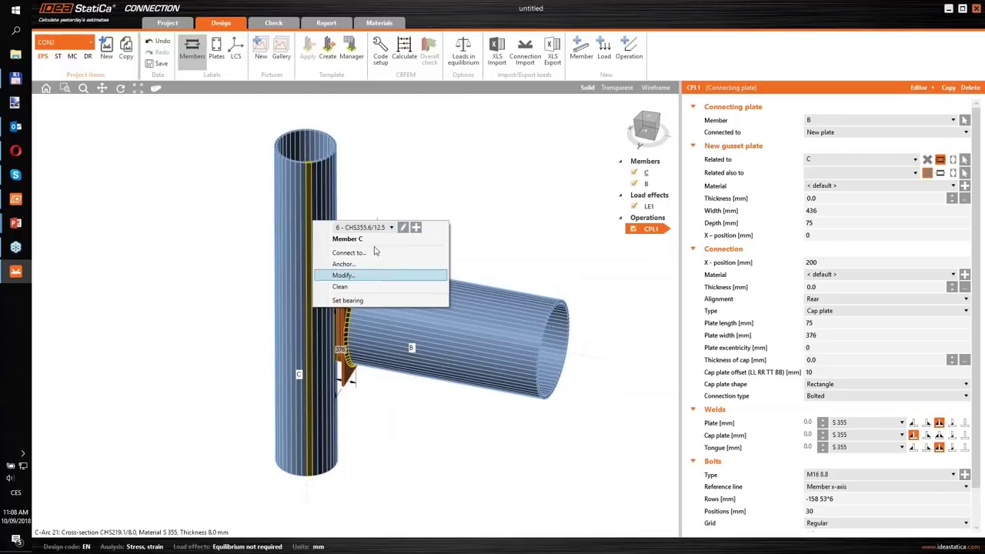
pyautogui.moveTo(461, 219)
pyautogui.mouseDown(button='right')
pyautogui.moveTo(451, 231)
pyautogui.moveTo(457, 253)
pyautogui.moveTo(451, 229)
pyautogui.moveTo(462, 231)
pyautogui.mouseUp(button='right')
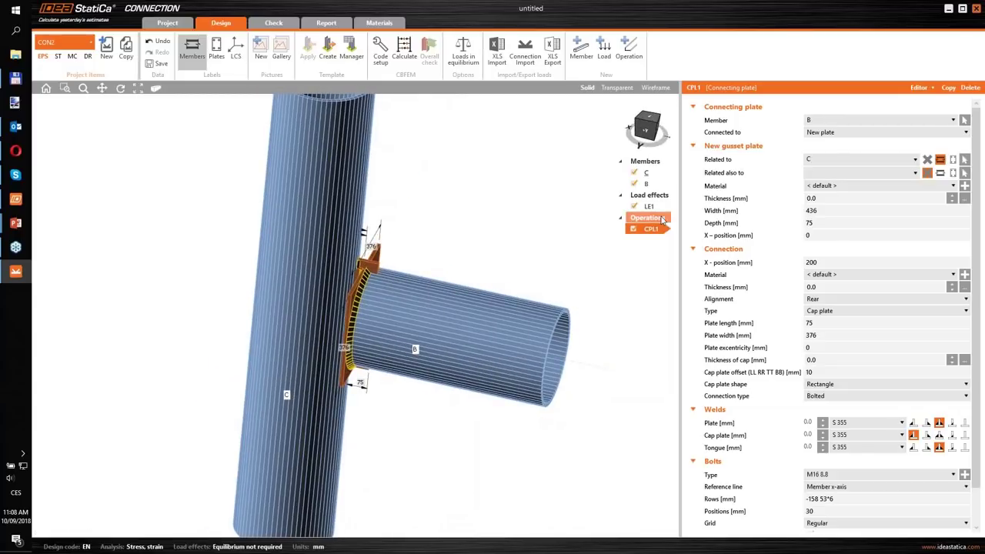
# Step: Delete all operations and reconnect beam B to column C with the bolted cap plate design, keeping the default bolt M16 8.8
pyautogui.rightClick(662, 220)
pyautogui.click(659, 243)
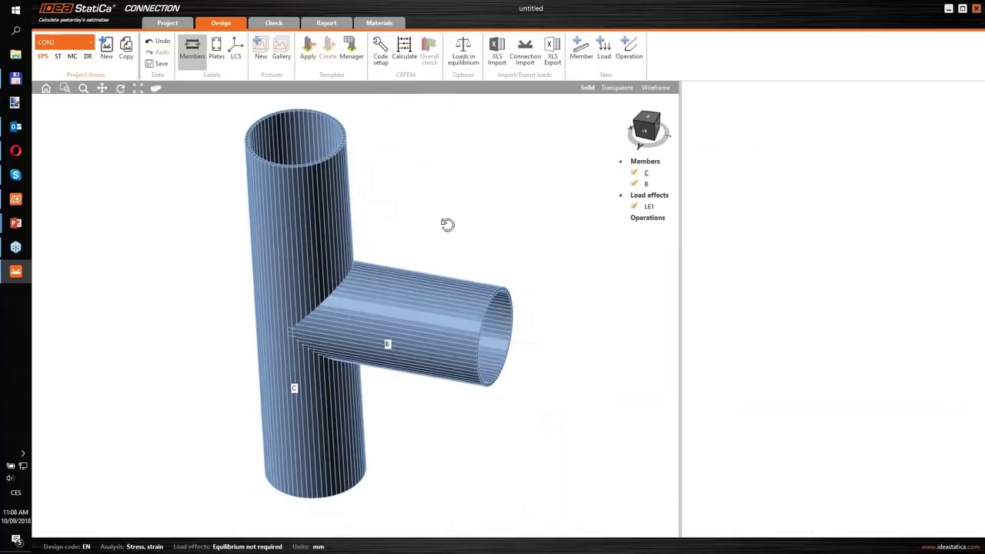
pyautogui.moveTo(447, 224); pyautogui.dragTo(409, 271, button='right')
pyautogui.click(399, 289)
pyautogui.rightClick(399, 289)
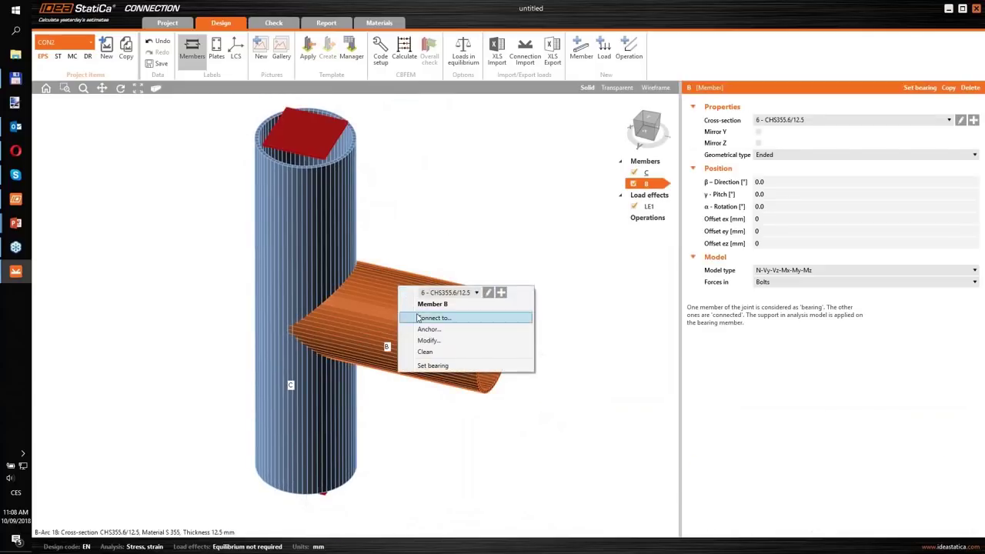
pyautogui.click(419, 318)
pyautogui.click(329, 254)
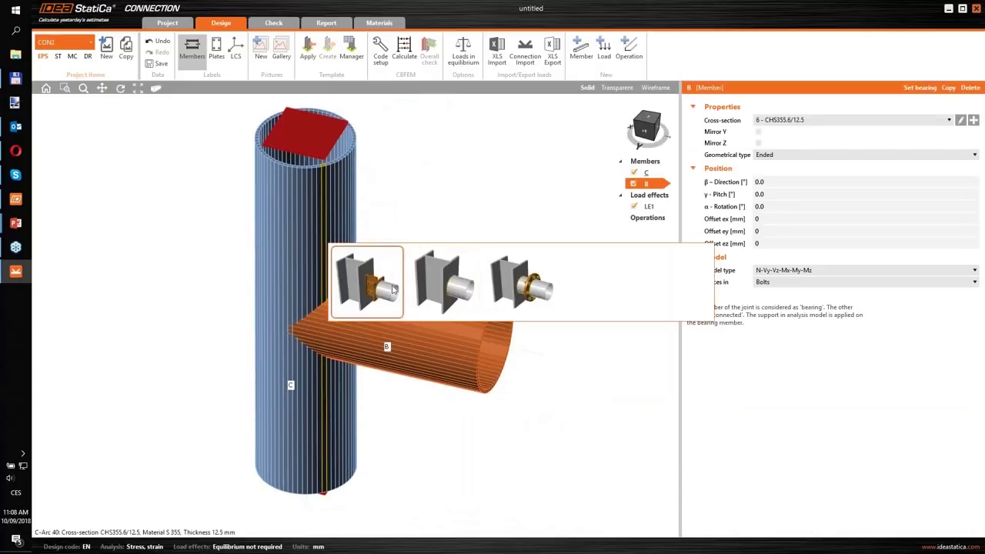
pyautogui.click(392, 288)
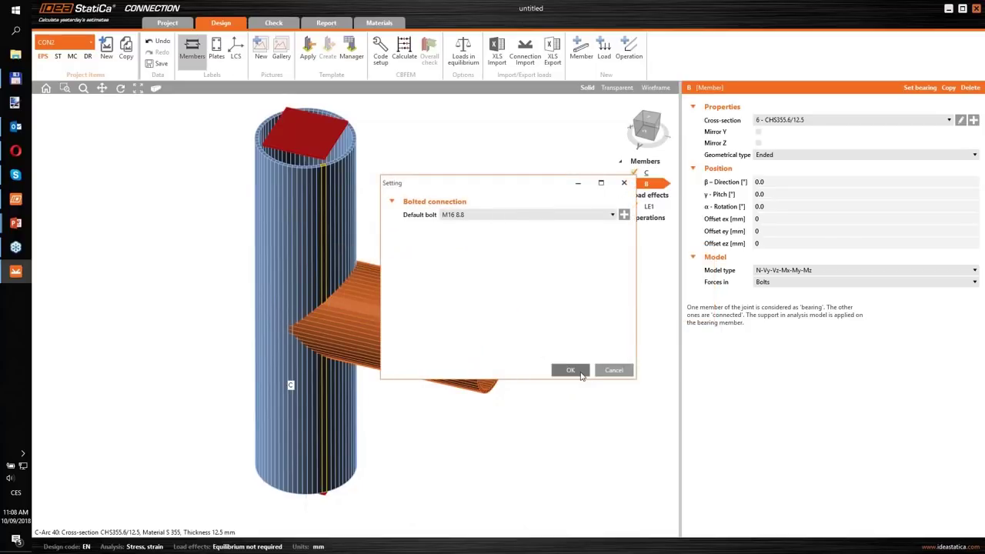
pyautogui.click(582, 373)
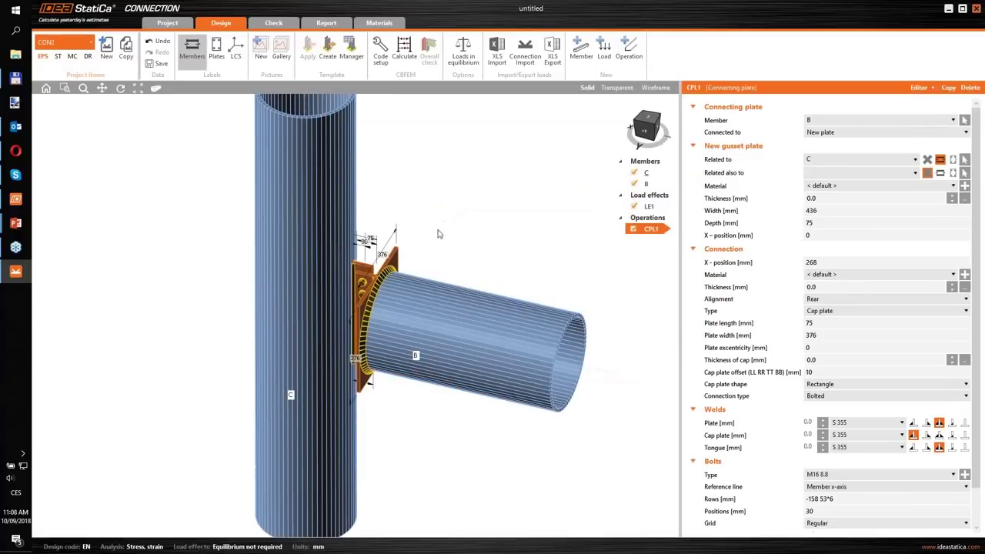
pyautogui.moveTo(436, 240)
pyautogui.mouseDown(button='middle')
pyautogui.moveTo(454, 202)
pyautogui.moveTo(440, 229)
pyautogui.moveTo(440, 259)
pyautogui.moveTo(439, 235)
pyautogui.moveTo(422, 234)
pyautogui.mouseUp(button='middle')
pyautogui.scroll(-2, 436, 234)
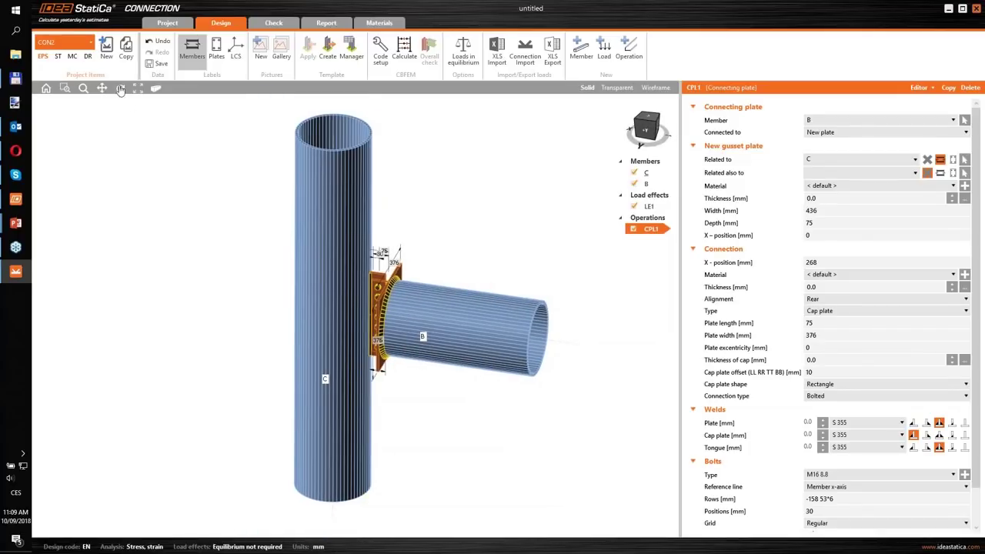
# Step: Add a new connection item with a beam joining a continuous beam, both rectangular hollow sections, using the blank design without operations
pyautogui.click(106, 47)
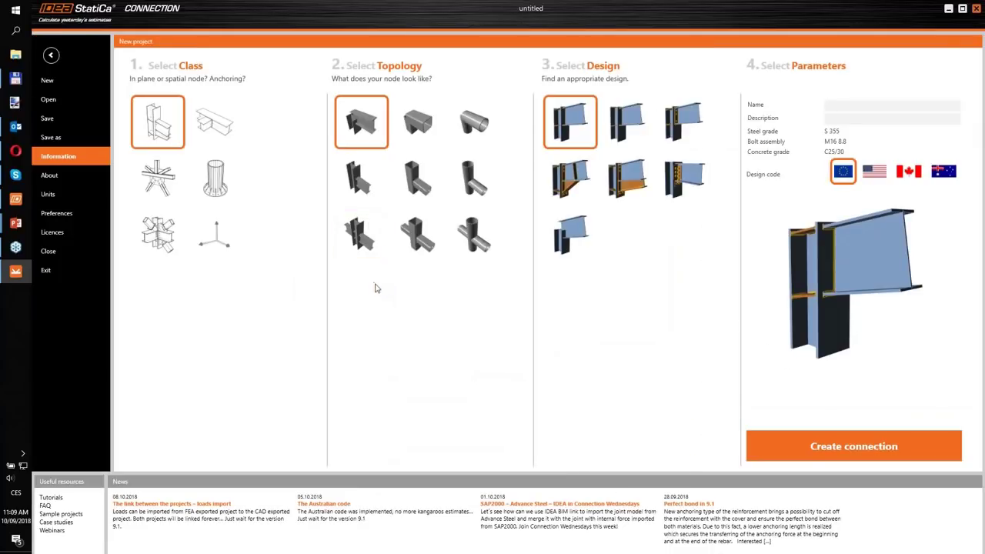
pyautogui.click(214, 121)
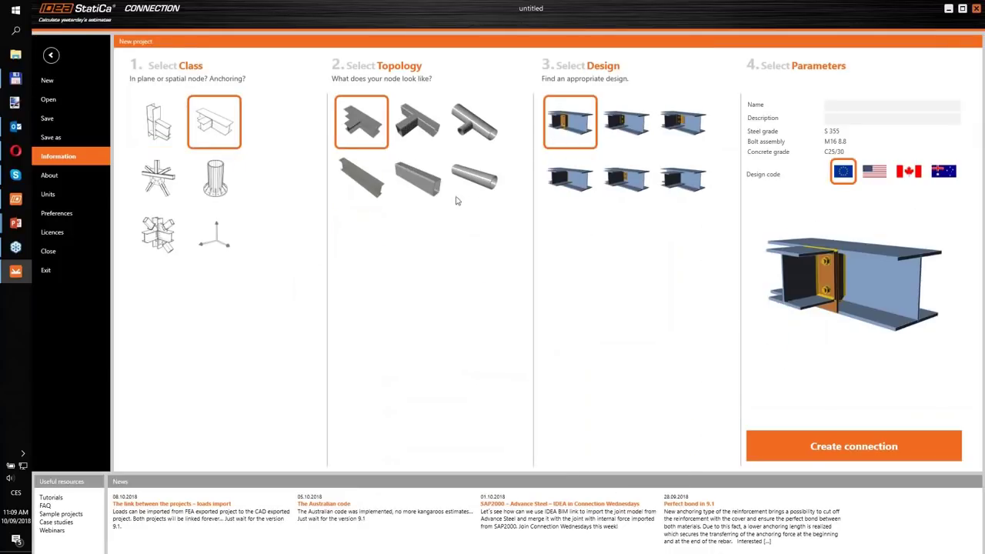
pyautogui.click(422, 130)
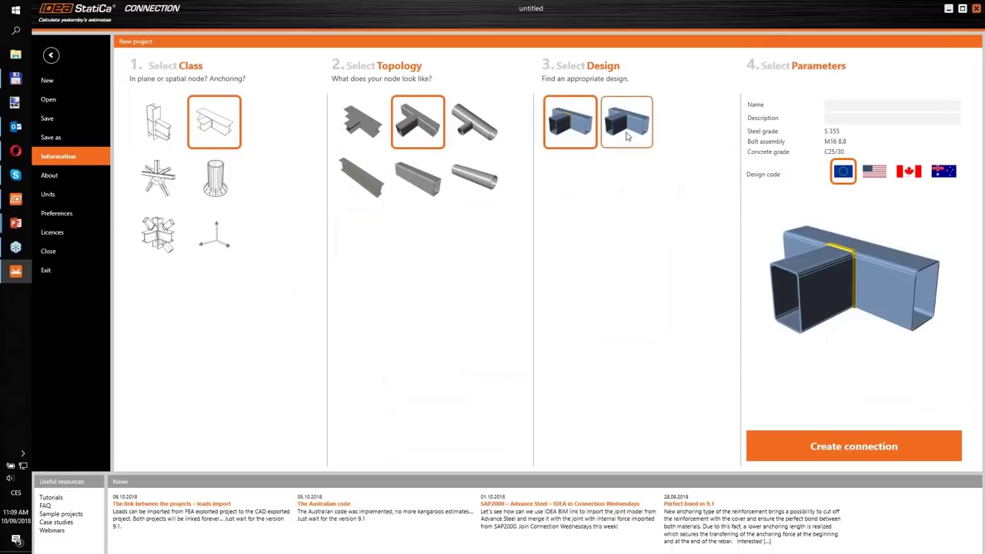
pyautogui.click(626, 136)
pyautogui.click(762, 445)
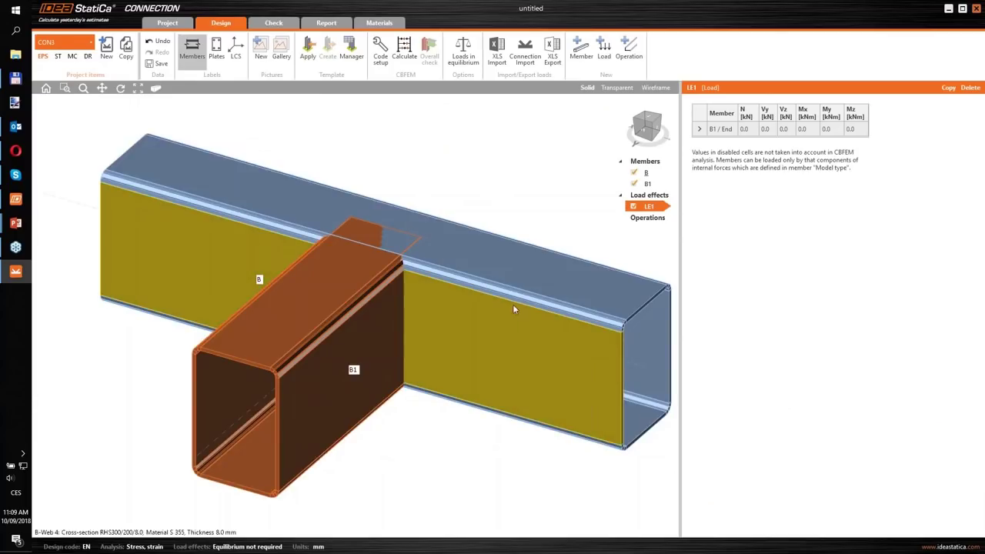
# Step: Connect rectangular hollow beam B1 to beam B using the predefined bolted notched plate design with M16 8.8 bolts
pyautogui.moveTo(471, 225); pyautogui.dragTo(457, 224, button='middle')
pyautogui.scroll(-3, 454, 226)
pyautogui.moveTo(529, 218); pyautogui.dragTo(519, 217, button='middle')
pyautogui.rightClick(352, 305)
pyautogui.click(373, 338)
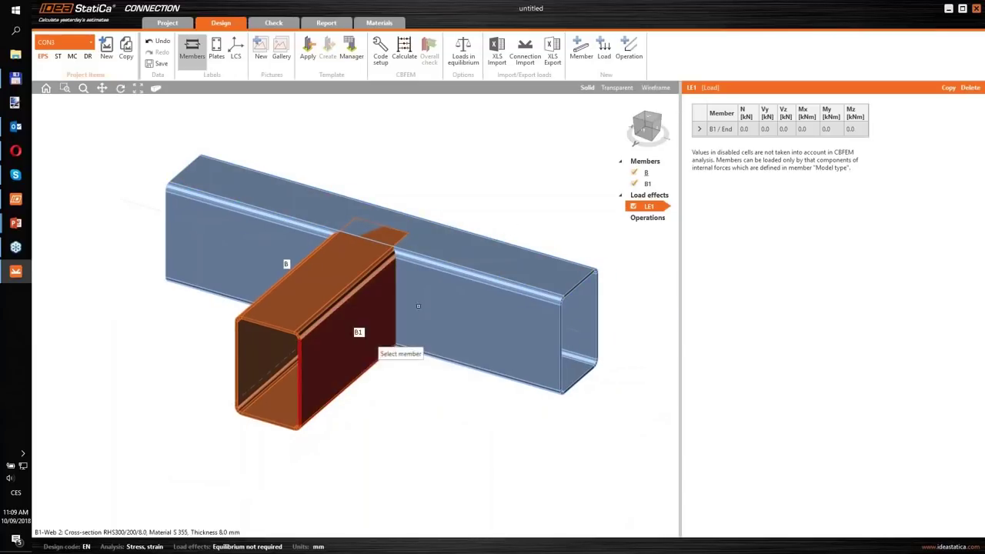
pyautogui.click(444, 308)
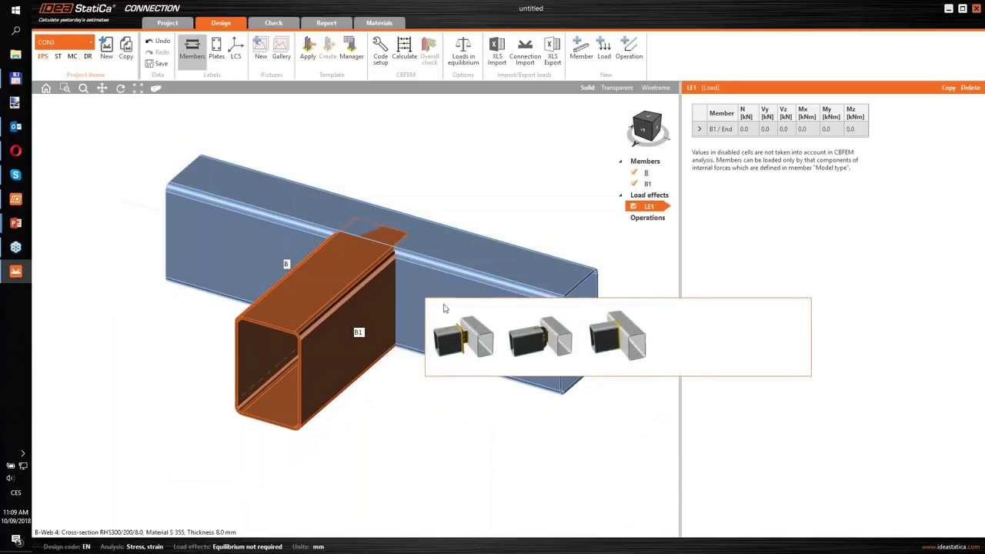
pyautogui.click(532, 342)
pyautogui.click(567, 368)
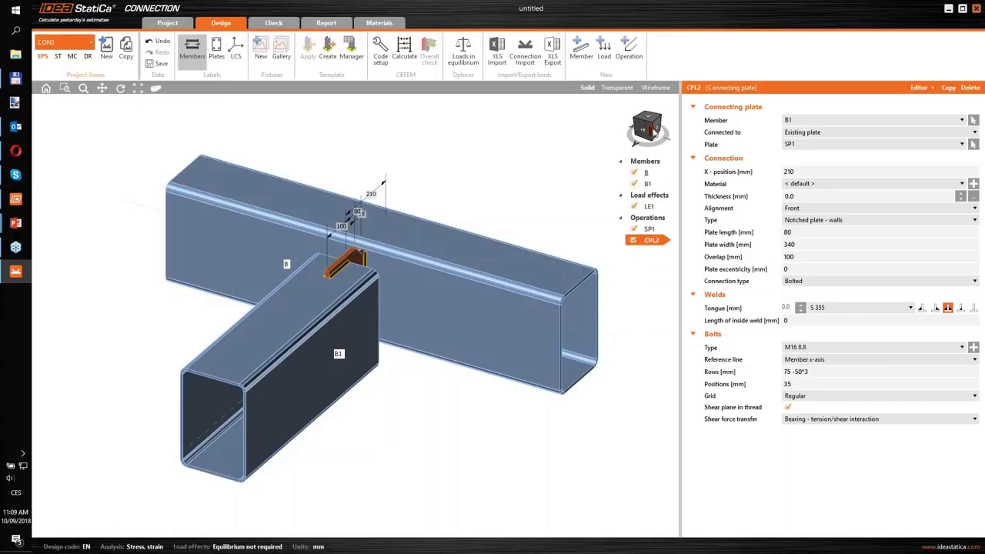
# Step: Assign beam B1 a new rolled rectangular hollow cross-section, RHS400/200/16.0
pyautogui.click(654, 131)
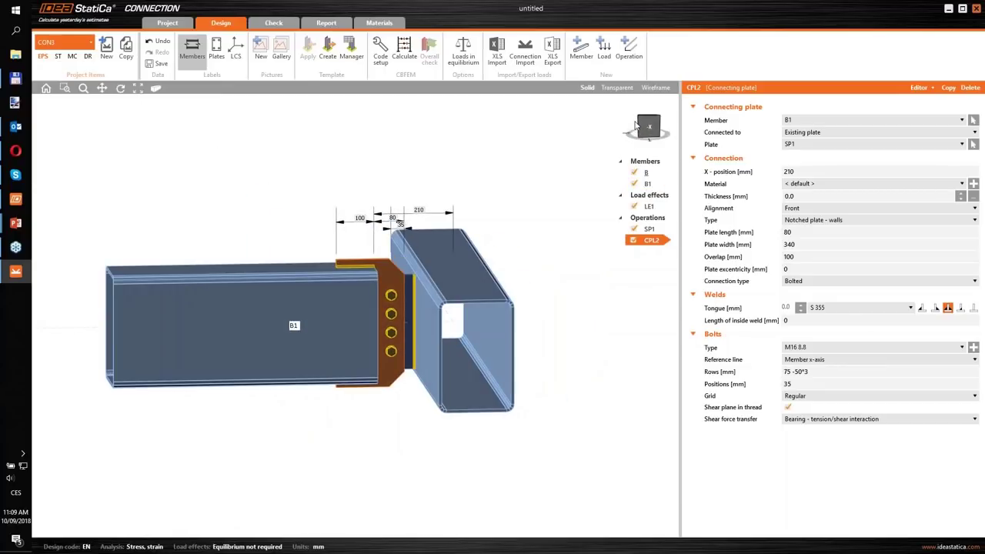
pyautogui.moveTo(634, 121)
pyautogui.mouseDown()
pyautogui.moveTo(676, 128)
pyautogui.moveTo(638, 127)
pyautogui.mouseUp()
pyautogui.click(224, 318)
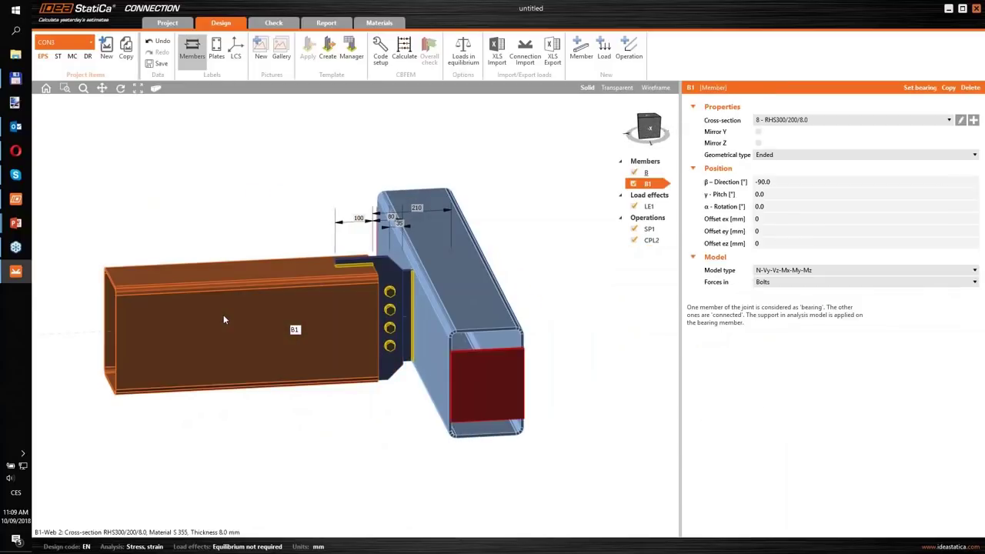
pyautogui.rightClick(223, 315)
pyautogui.click(331, 322)
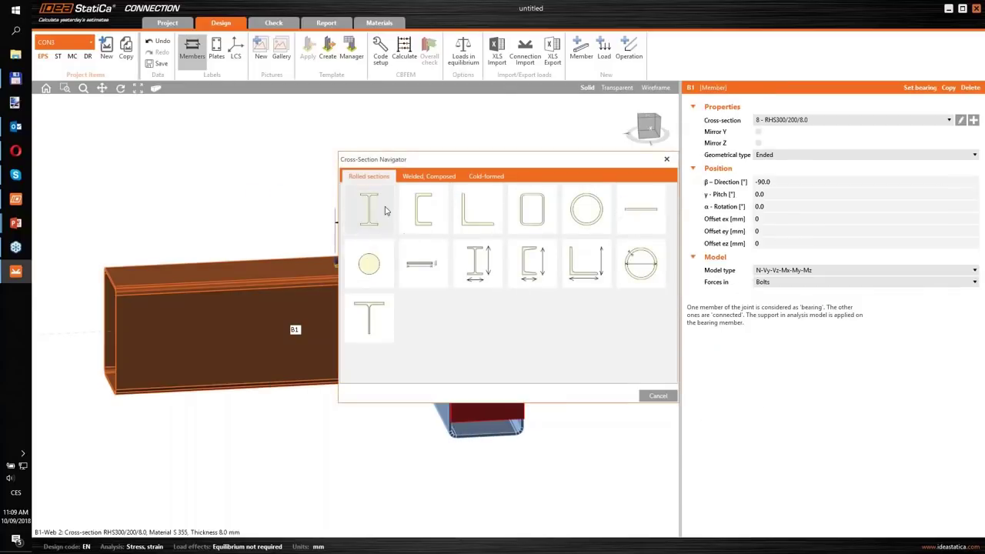
pyautogui.click(525, 211)
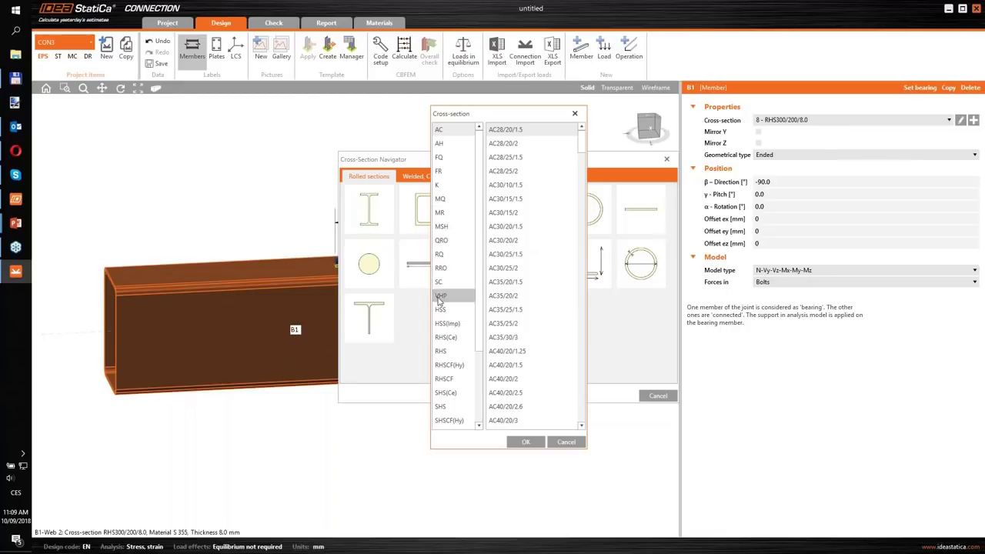
pyautogui.click(440, 351)
pyautogui.scroll(-15, 531, 330)
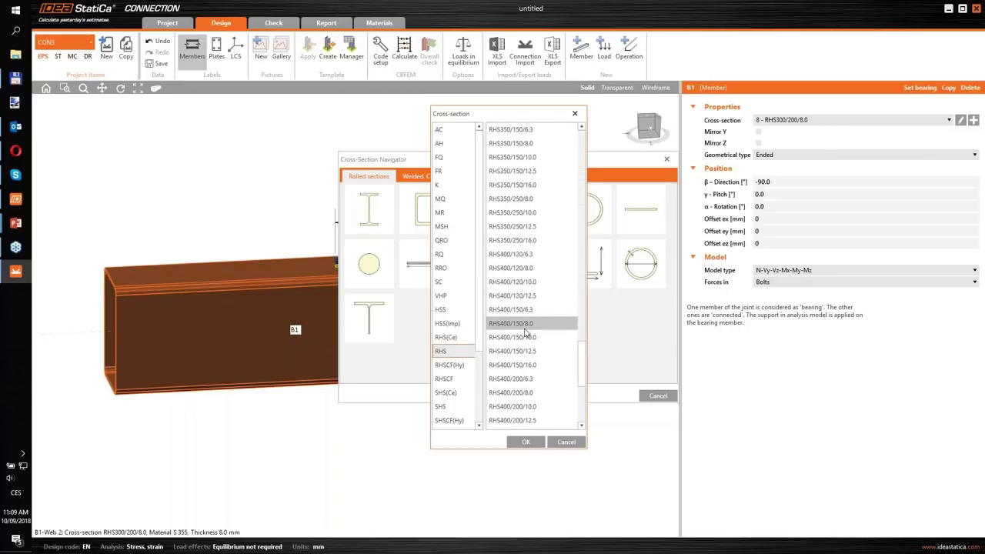
pyautogui.scroll(-2, 529, 335)
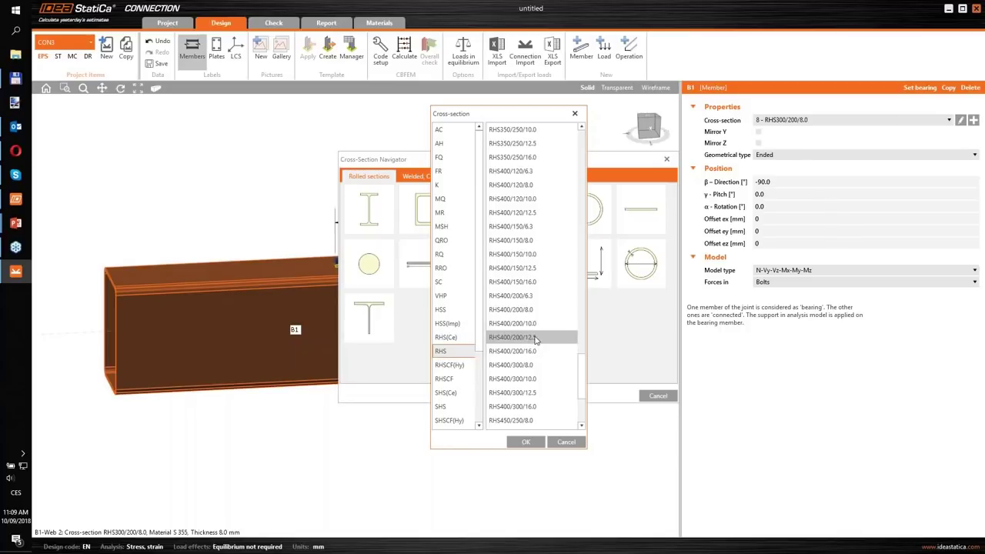
pyautogui.click(525, 442)
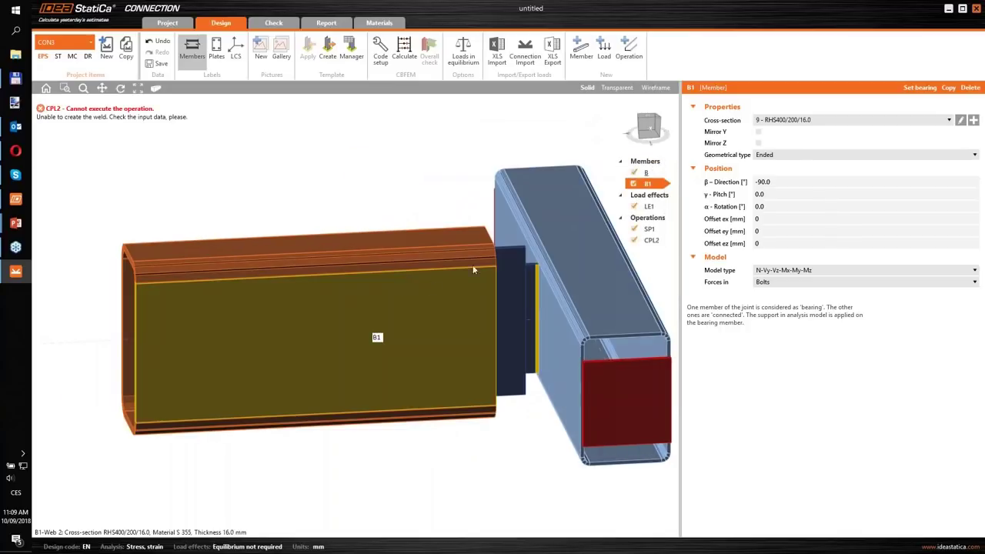
# Step: Delete all operations and reconnect beam B1 to beam B with the bolted notched plate design and M16 8.8 bolts
pyautogui.moveTo(384, 240); pyautogui.dragTo(347, 232, button='middle')
pyautogui.scroll(-2, 347, 233)
pyautogui.moveTo(604, 233); pyautogui.dragTo(577, 241, button='right')
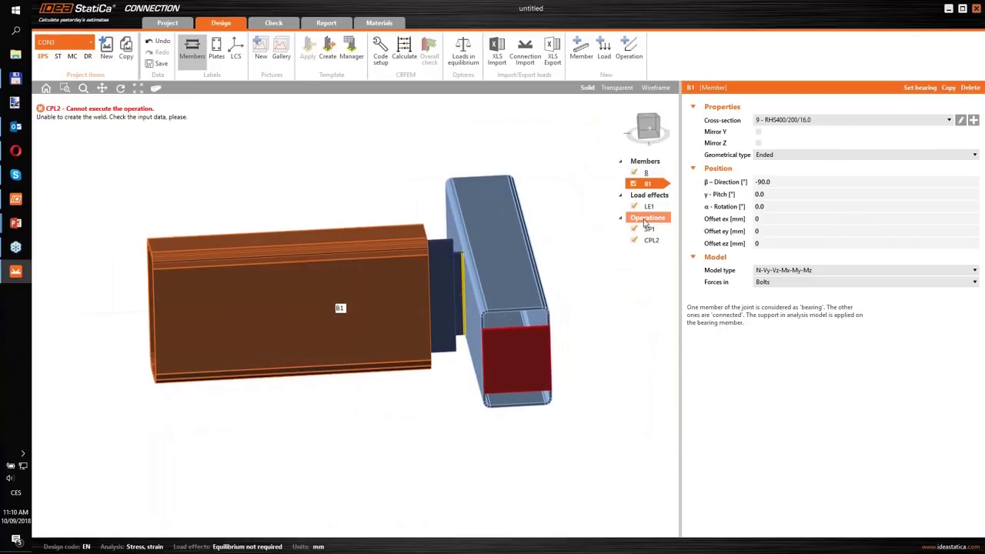
pyautogui.rightClick(647, 219)
pyautogui.click(671, 232)
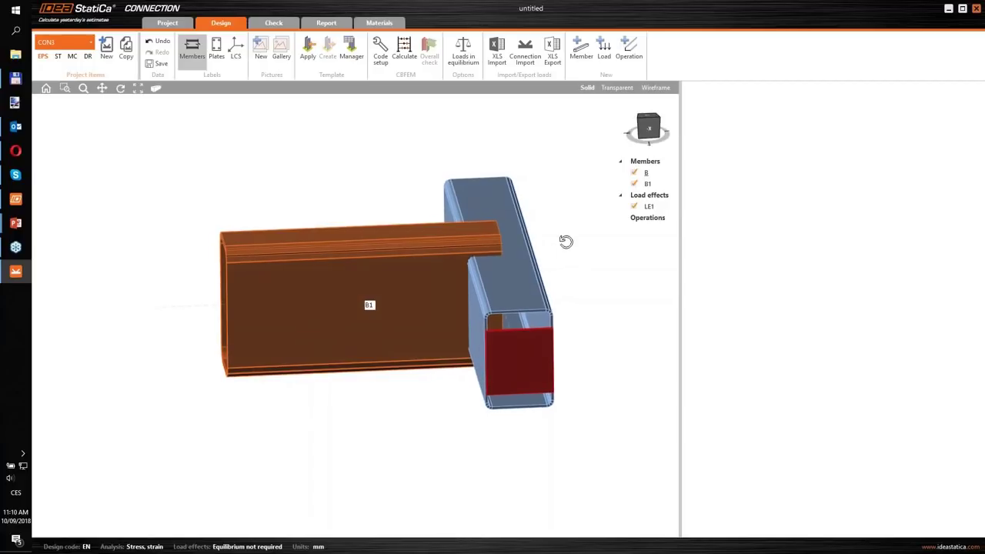
pyautogui.rightClick(387, 269)
pyautogui.click(423, 301)
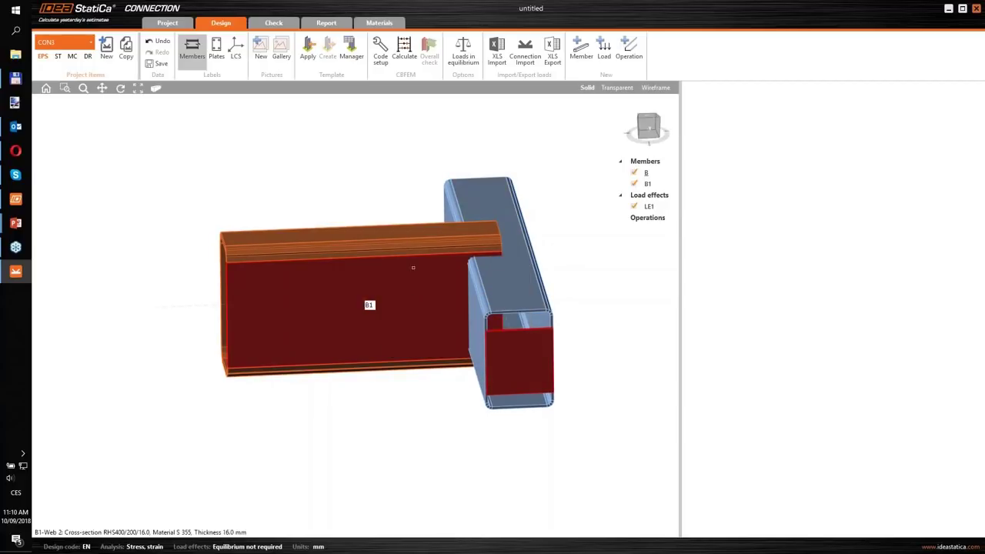
pyautogui.click(475, 306)
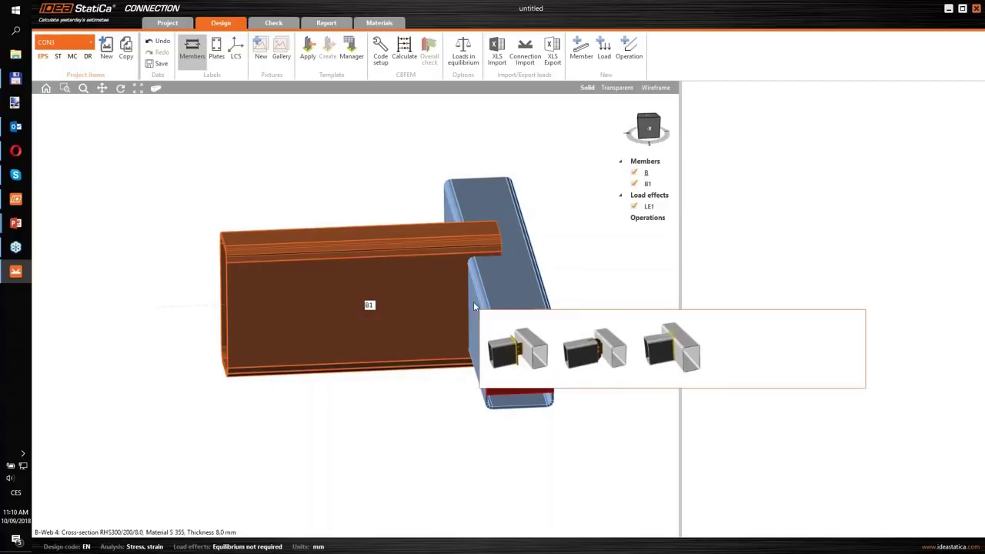
pyautogui.click(593, 348)
pyautogui.click(581, 370)
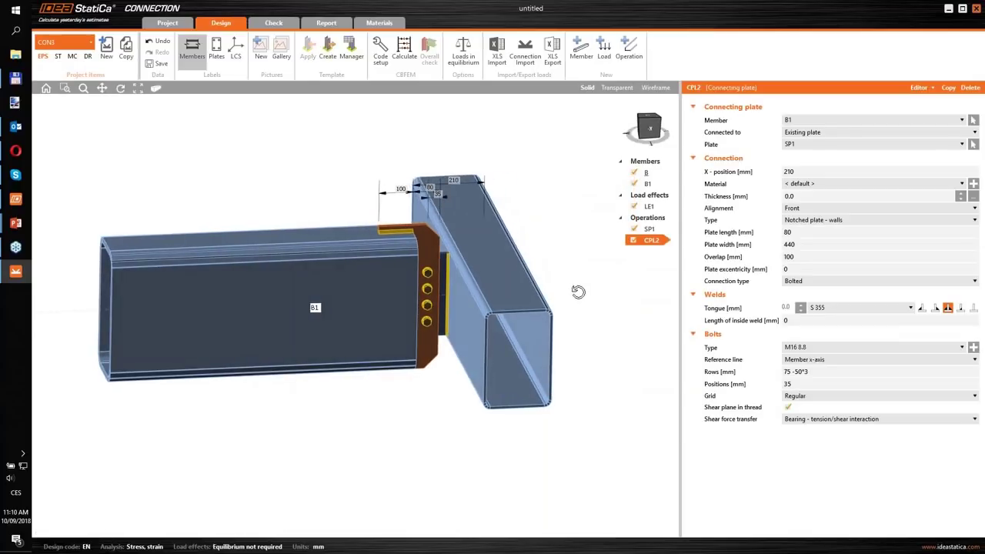
# Step: Change the cross-section of the continuous bearing beam B to the existing RHS400/200/16.0 section
pyautogui.click(517, 284)
pyautogui.rightClick(519, 288)
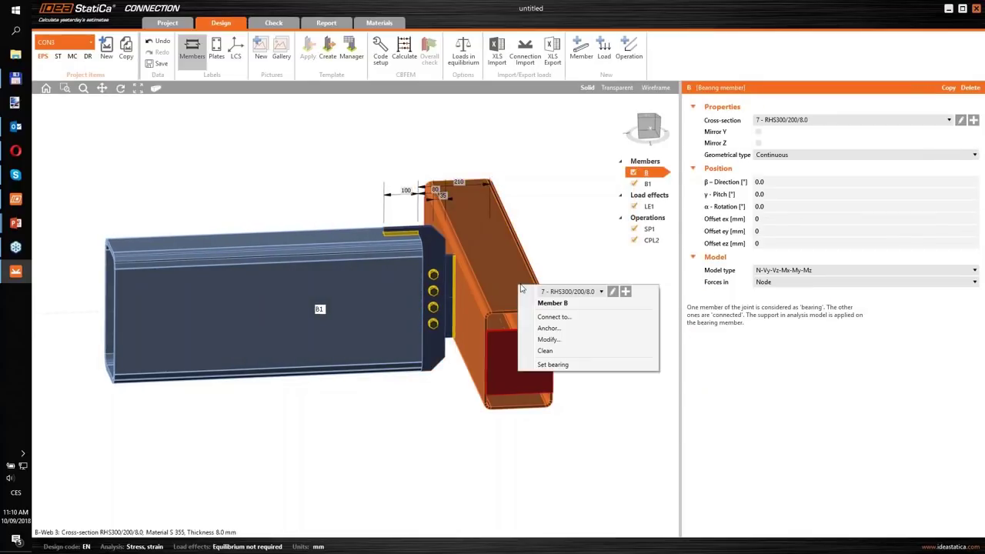
pyautogui.click(601, 292)
pyautogui.click(569, 377)
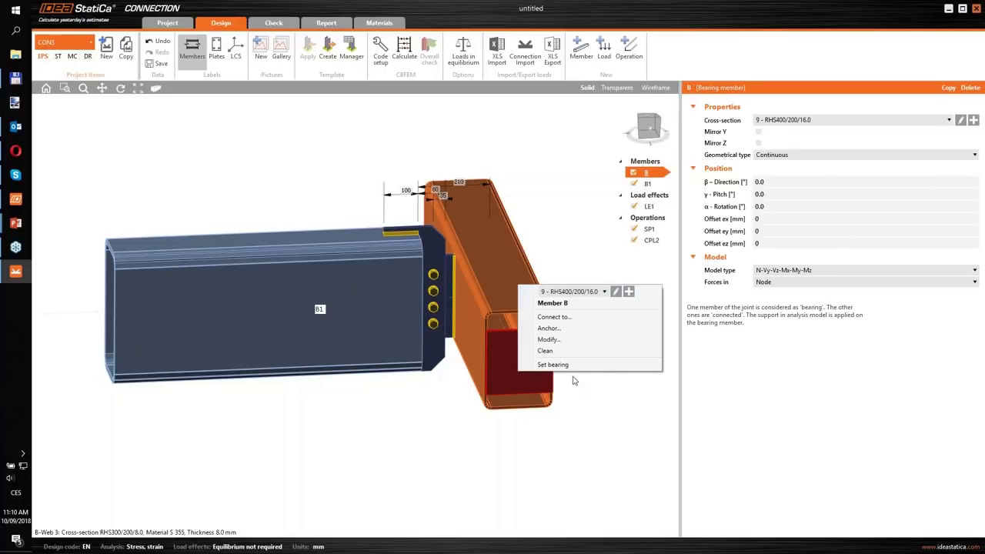
pyautogui.moveTo(462, 279); pyautogui.dragTo(442, 284, button='right')
pyautogui.click(648, 218)
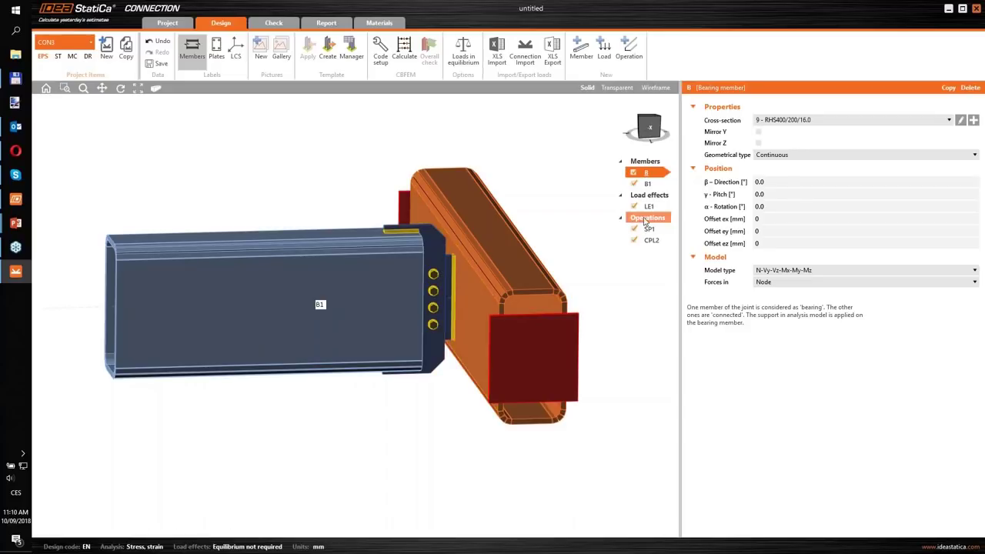
# Step: Clear the existing operations and connect beam B1 to the RHS400/200/16.0 bearing beam B using the predefined bolted notched plate design
pyautogui.rightClick(648, 218)
pyautogui.click(666, 229)
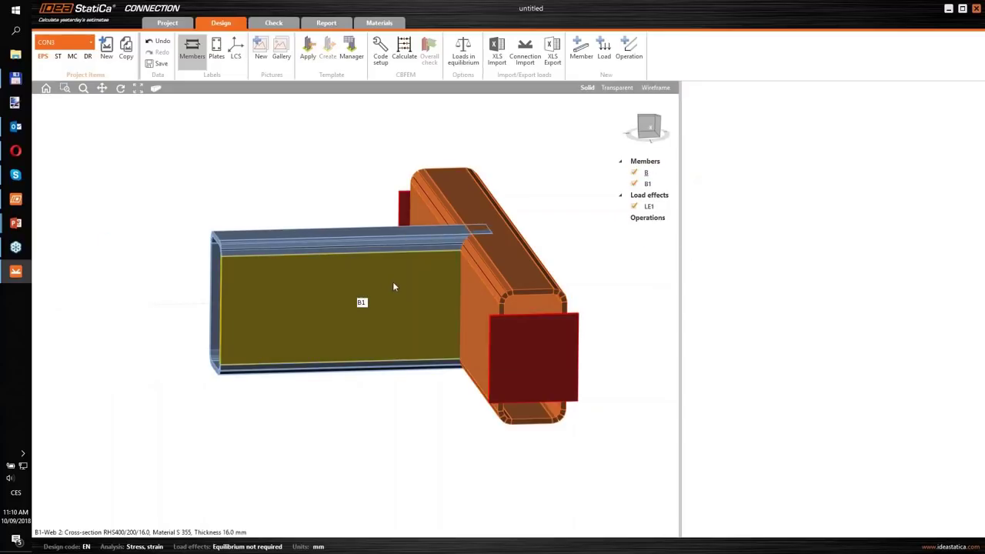
pyautogui.rightClick(393, 282)
pyautogui.click(419, 313)
pyautogui.moveTo(474, 297)
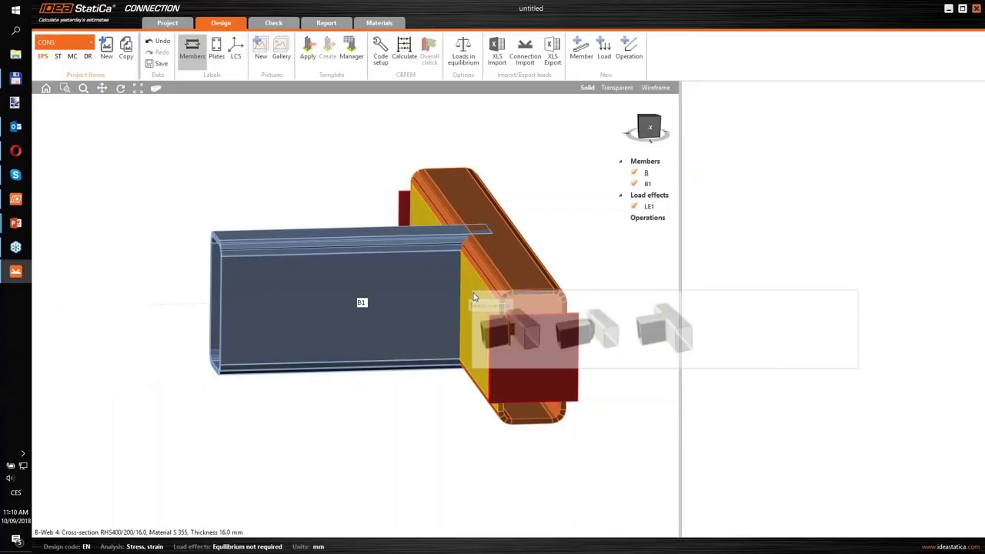
pyautogui.click(544, 328)
pyautogui.click(571, 367)
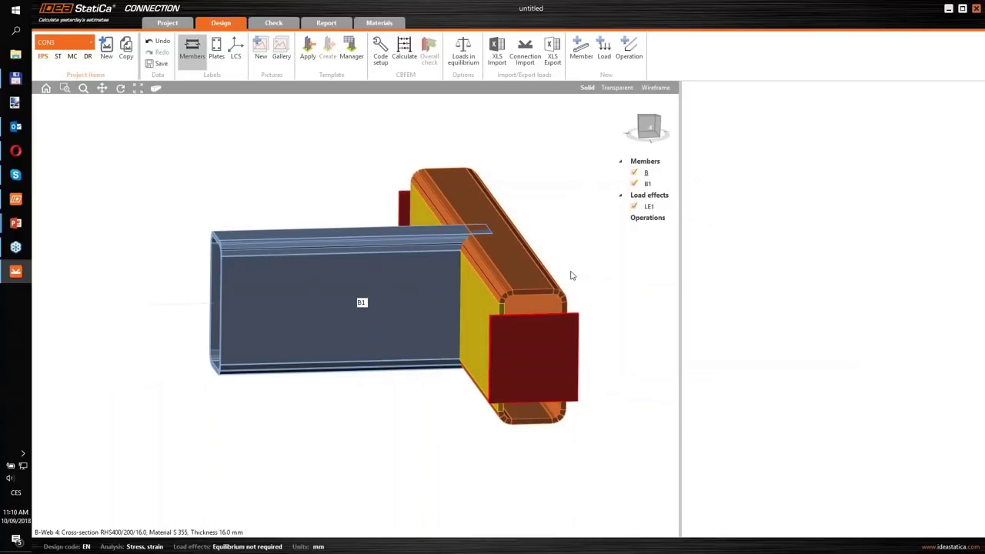
pyautogui.moveTo(472, 296)
pyautogui.mouseDown(button='middle')
pyautogui.moveTo(474, 275)
pyautogui.moveTo(473, 300)
pyautogui.mouseUp(button='middle')
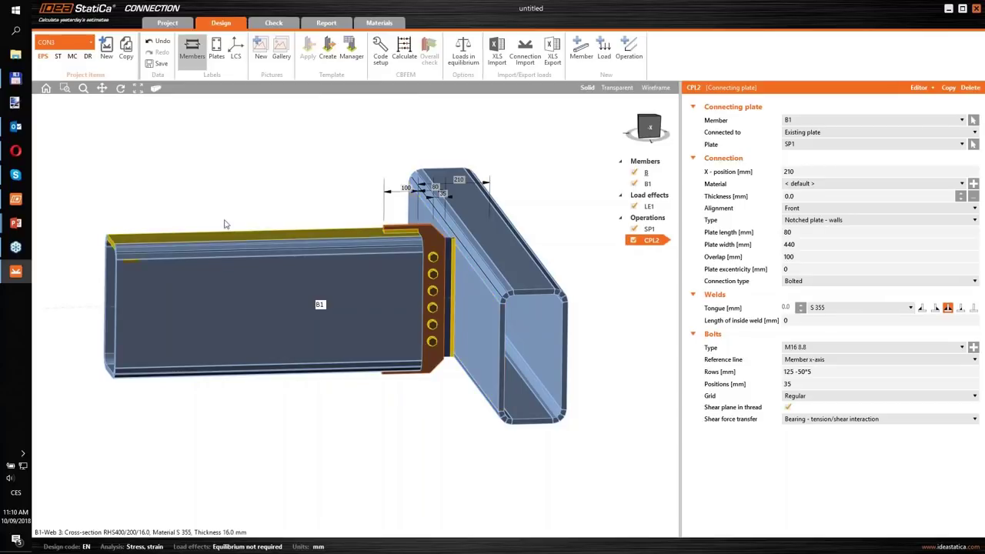
pyautogui.moveTo(147, 193); pyautogui.dragTo(157, 206, button='middle')
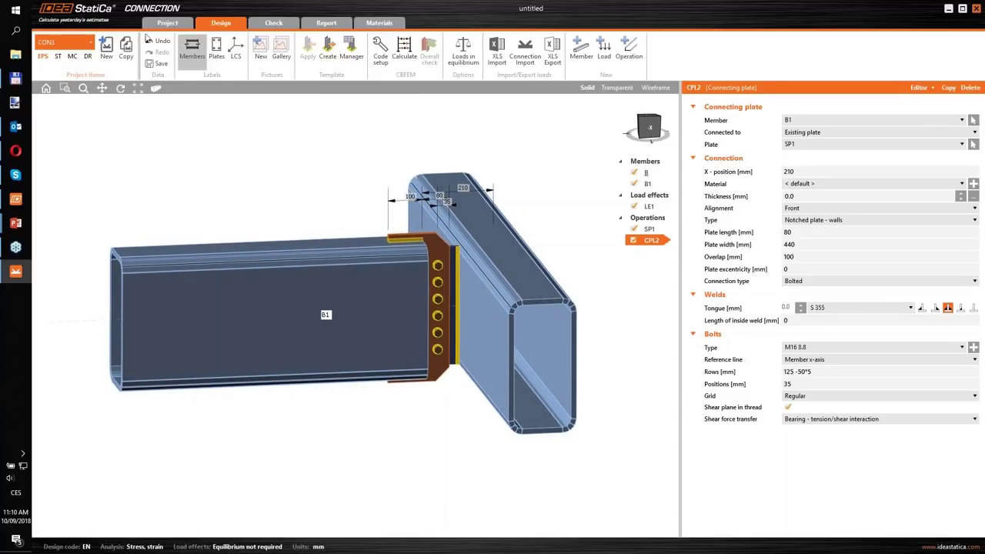
# Step: Create a new connection with an I-beam joined to a continuous I-column, using the first welded design with column stiffeners
pyautogui.click(108, 48)
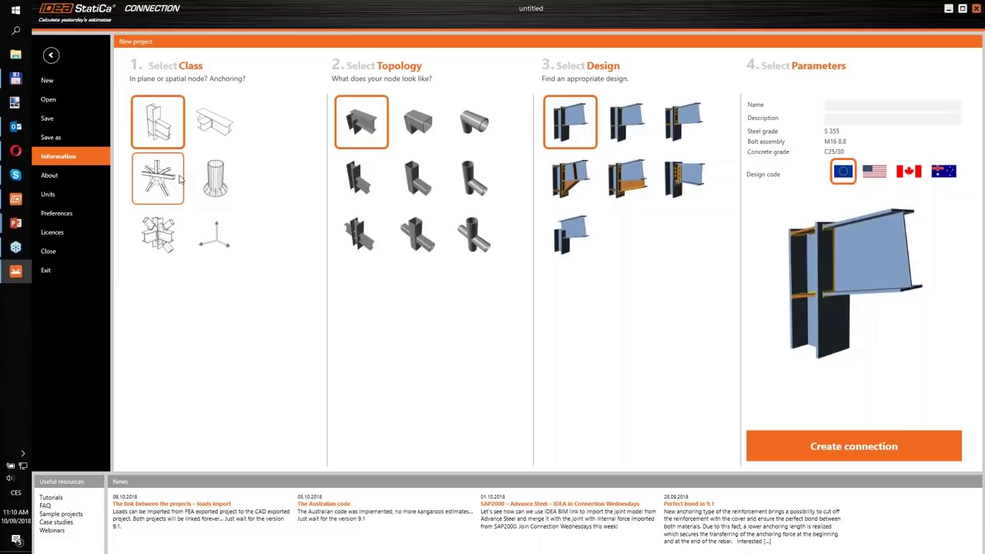
pyautogui.click(361, 189)
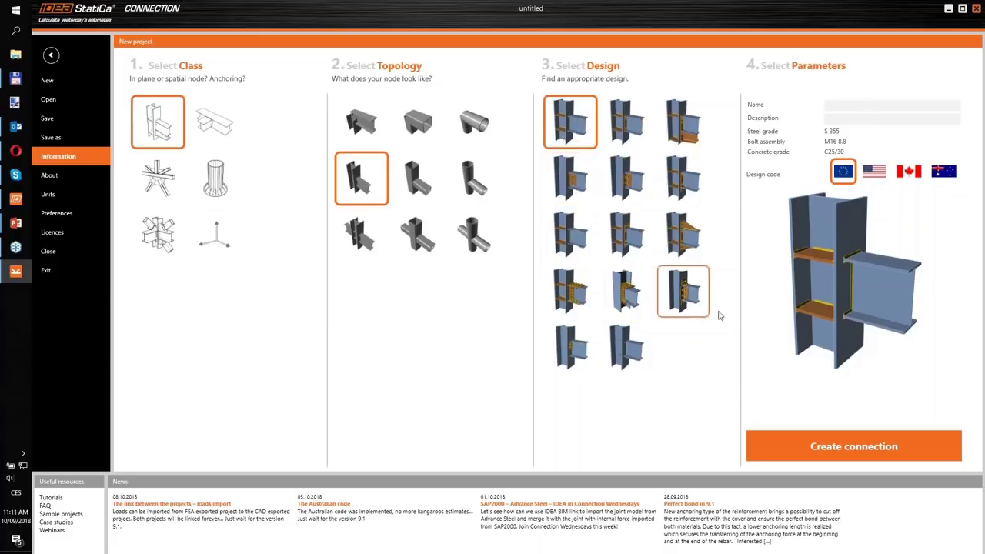
pyautogui.click(799, 452)
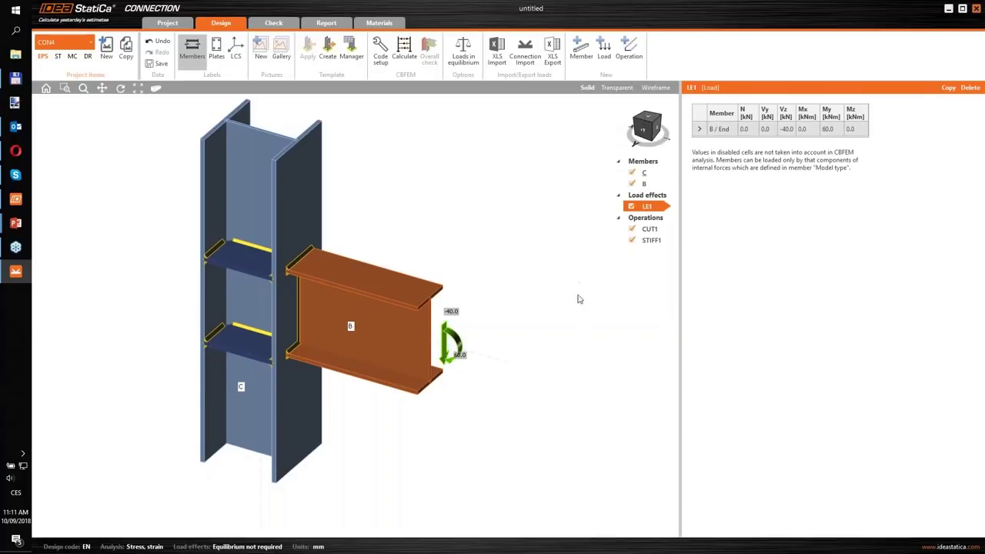
# Step: Set the bending moment My on beam B to 400 kNm in load effect LE1 and calculate the connection
pyautogui.click(835, 129)
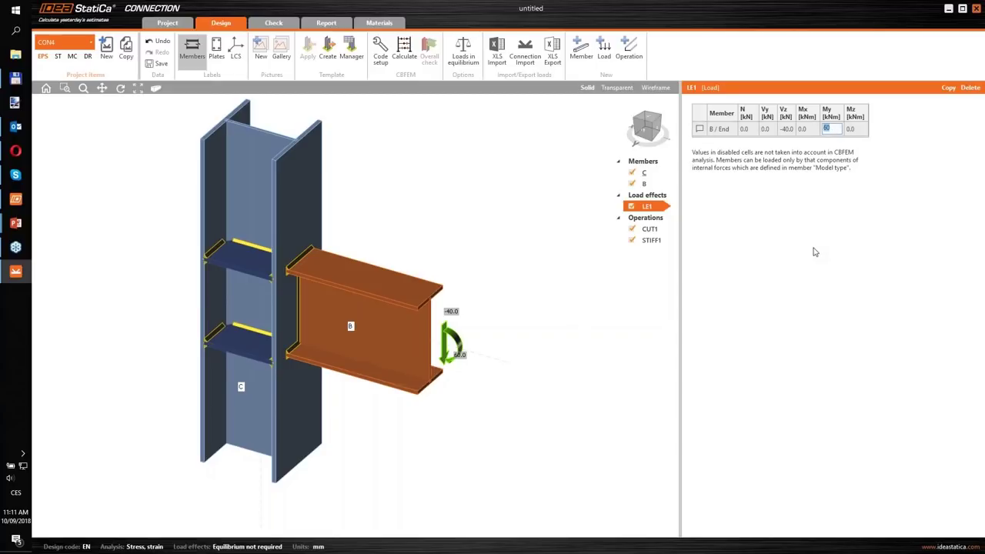
pyautogui.write('400')
pyautogui.press('Tab')
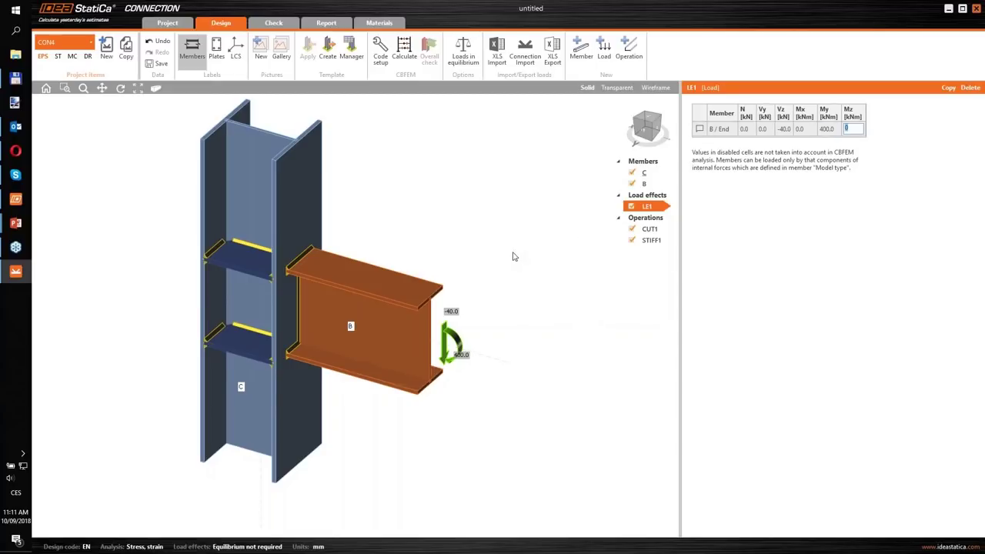
pyautogui.moveTo(512, 253); pyautogui.dragTo(522, 260, button='middle')
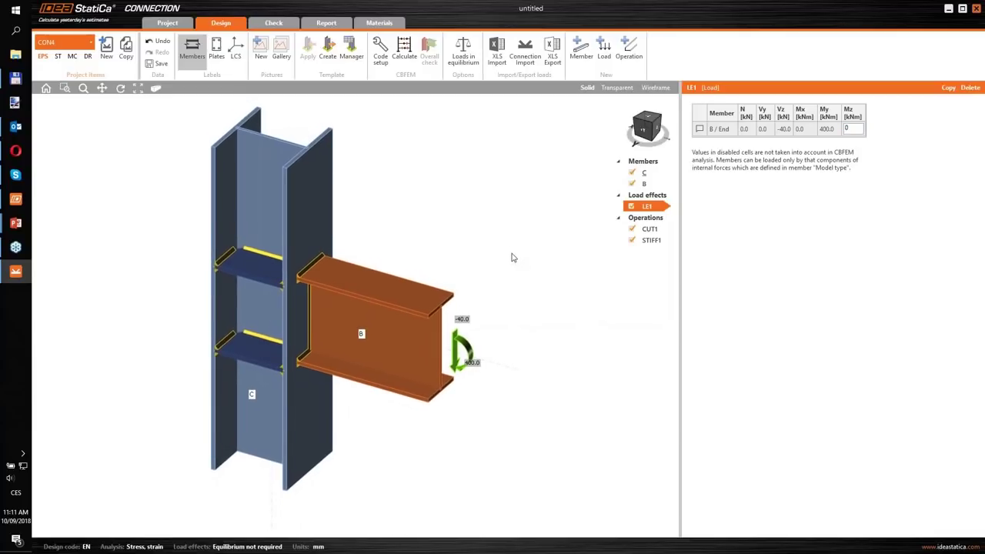
pyautogui.click(404, 50)
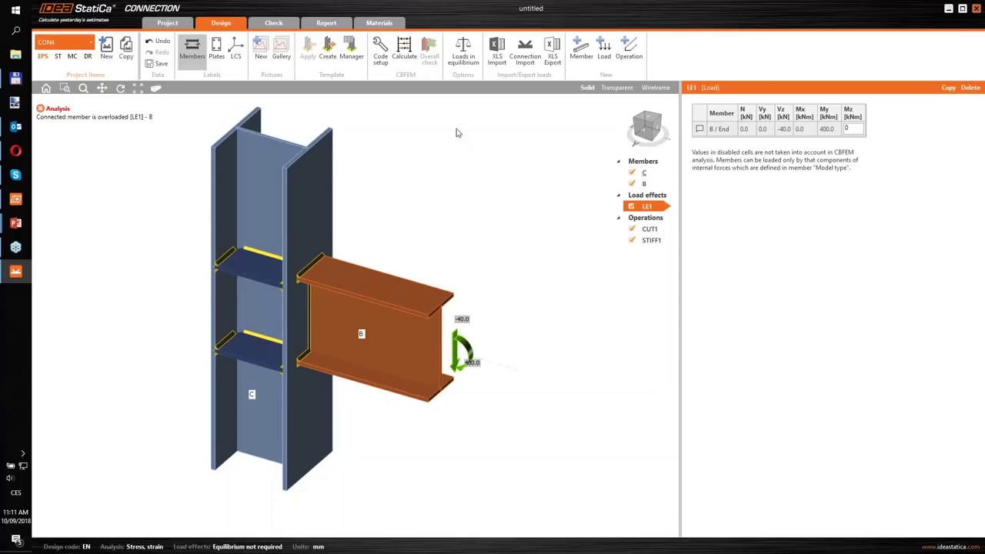
pyautogui.moveTo(427, 147); pyautogui.dragTo(442, 156, button='middle')
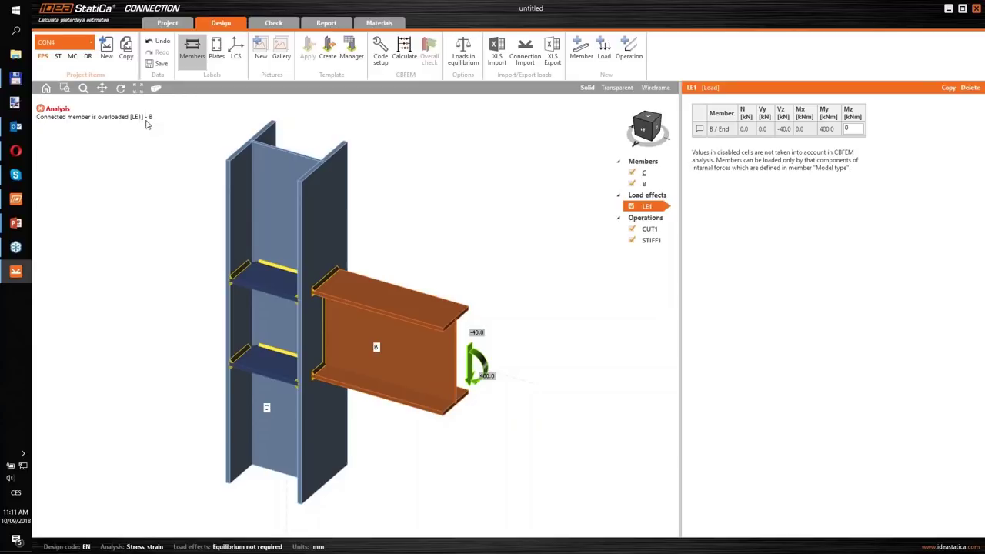
# Step: Set the bending moment My at the end of beam B to 100 kNm in load effect LE1
pyautogui.click(412, 333)
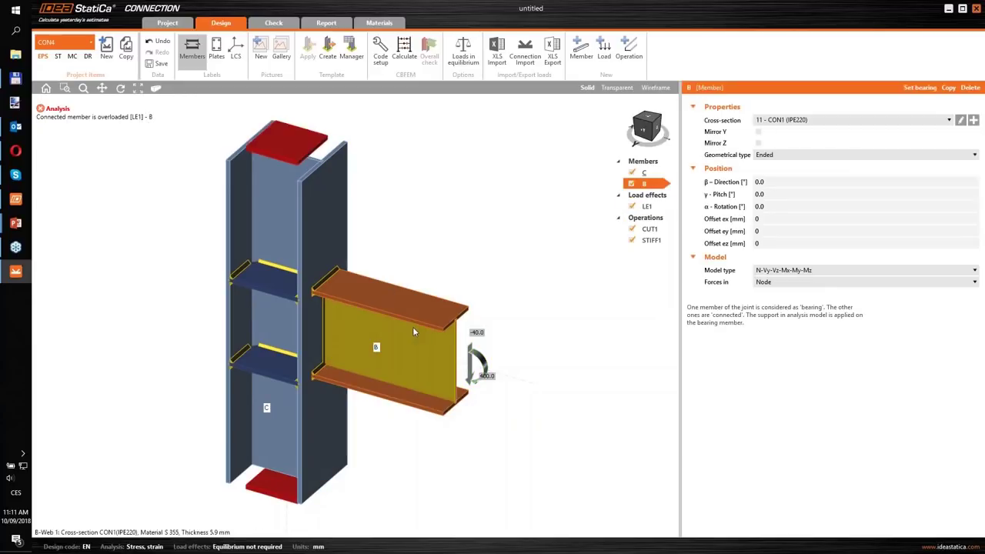
pyautogui.click(477, 358)
pyautogui.click(829, 129)
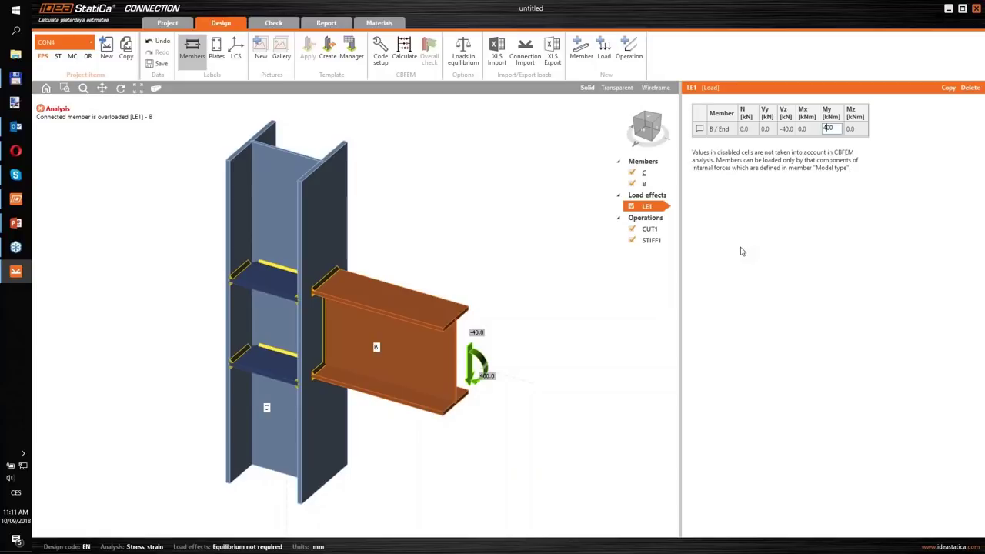
pyautogui.press('BackSpace')
pyautogui.write('100.0')
pyautogui.press('Tab')
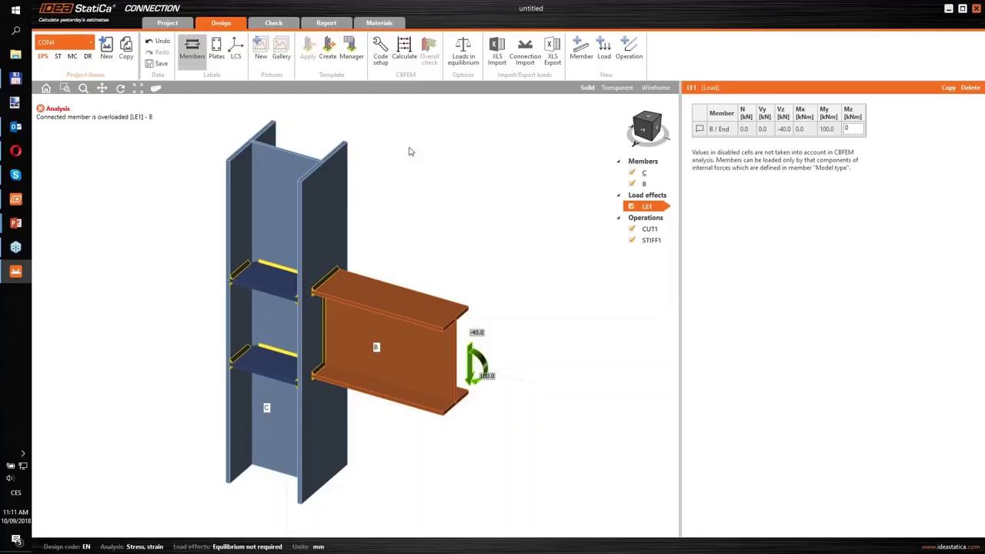
pyautogui.moveTo(408, 151); pyautogui.dragTo(431, 165, button='middle')
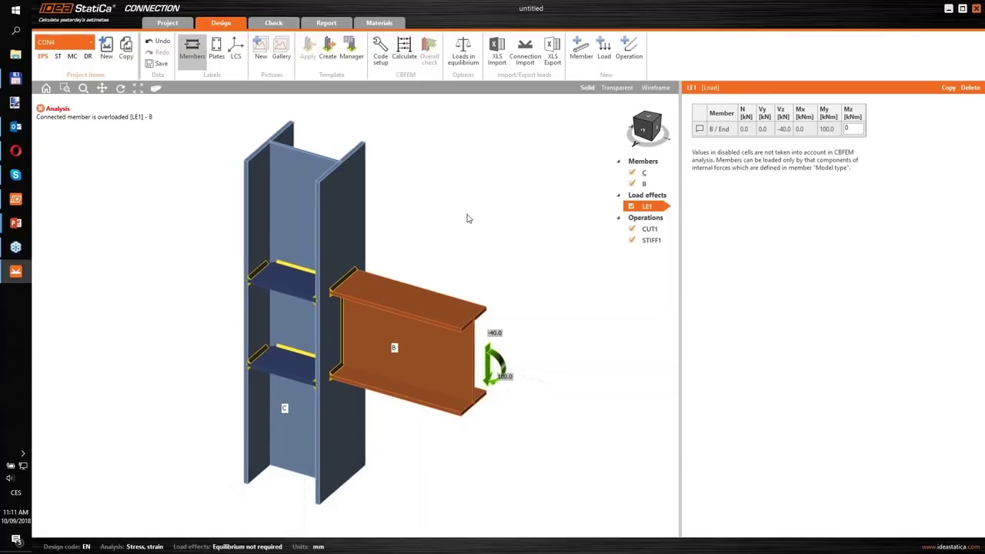
pyautogui.moveTo(465, 232); pyautogui.dragTo(467, 228, button='middle')
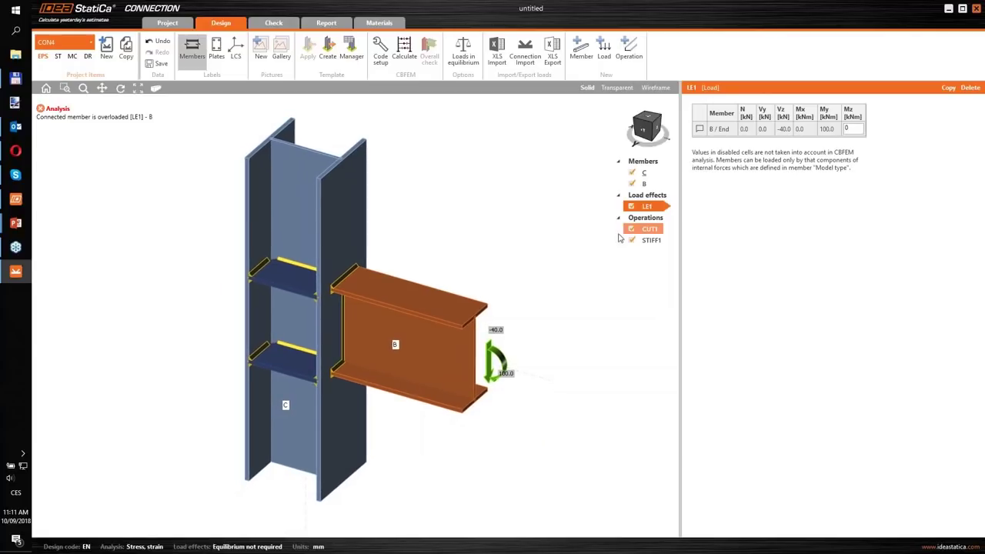
# Step: Set the location of the column stiffeners in operation STIFF1 to Rear
pyautogui.click(644, 184)
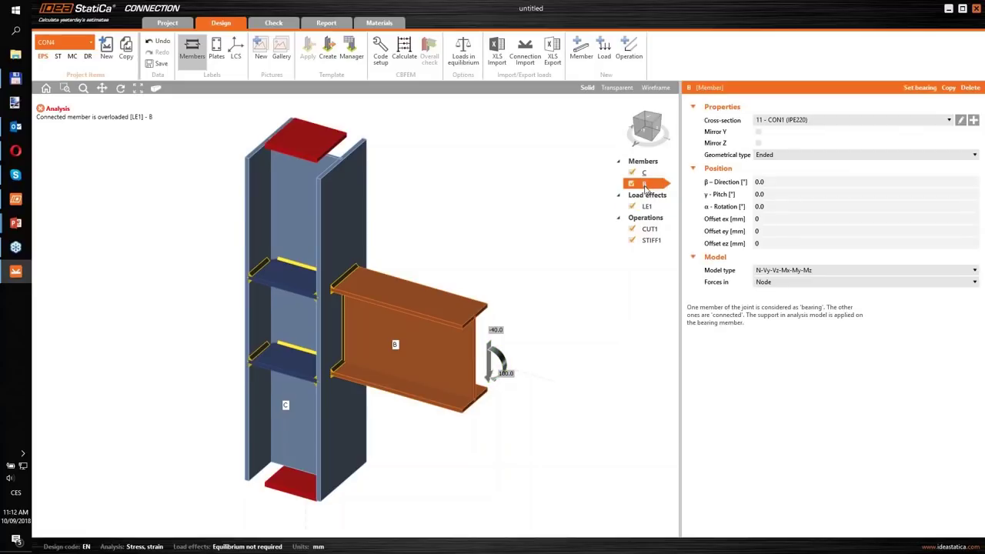
pyautogui.click(651, 241)
pyautogui.click(790, 183)
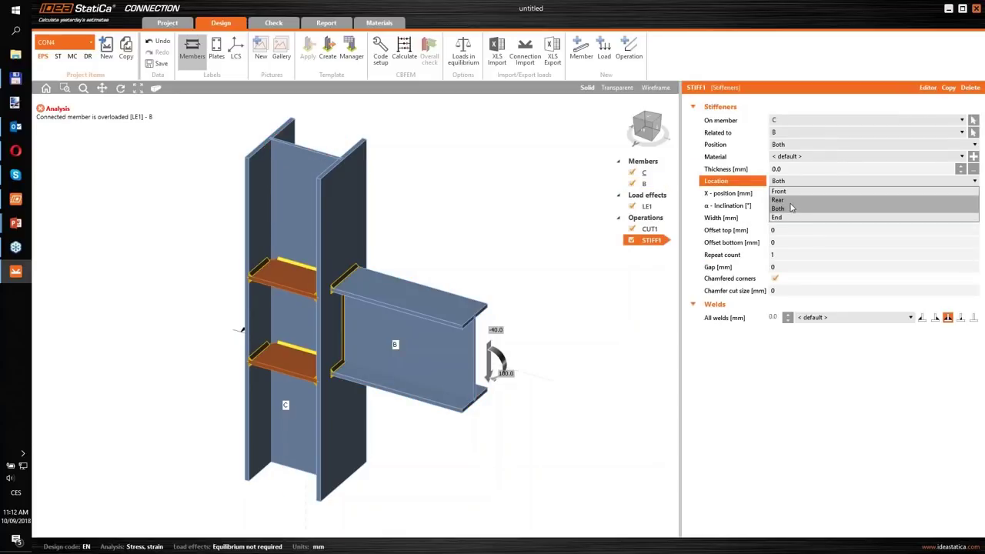
pyautogui.click(791, 201)
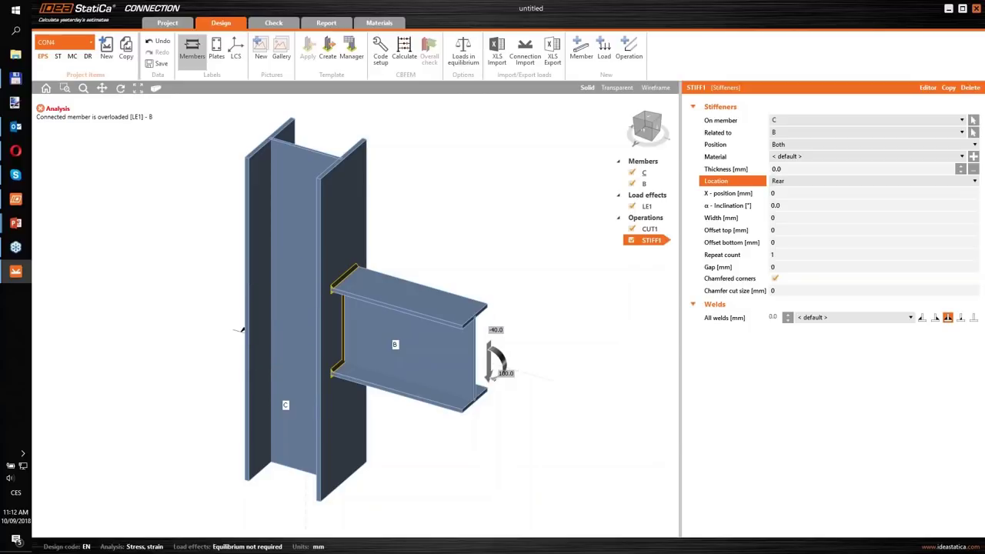
# Step: Copy beam B and set the copy's β direction to -90°
pyautogui.click(645, 184)
pyautogui.rightClick(647, 185)
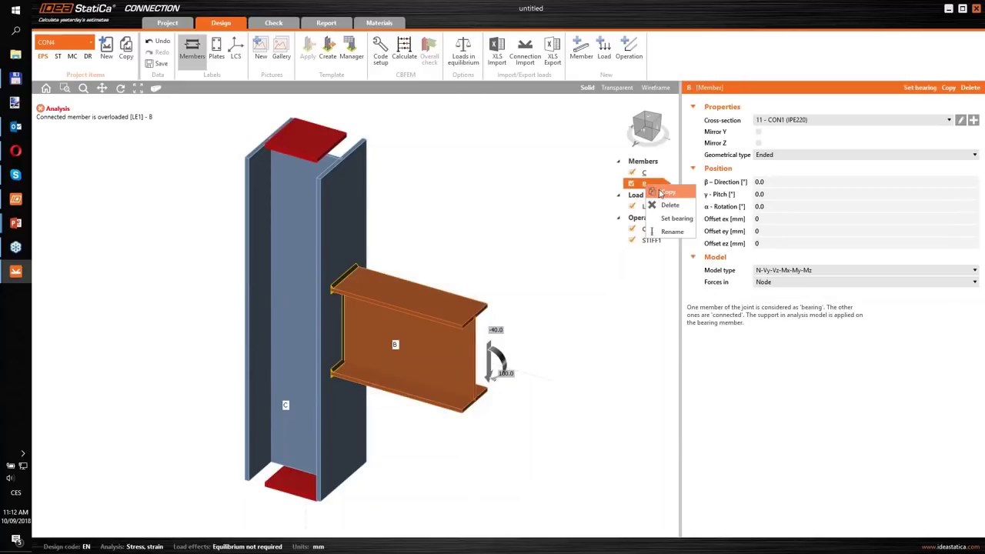
pyautogui.click(667, 192)
pyautogui.click(773, 181)
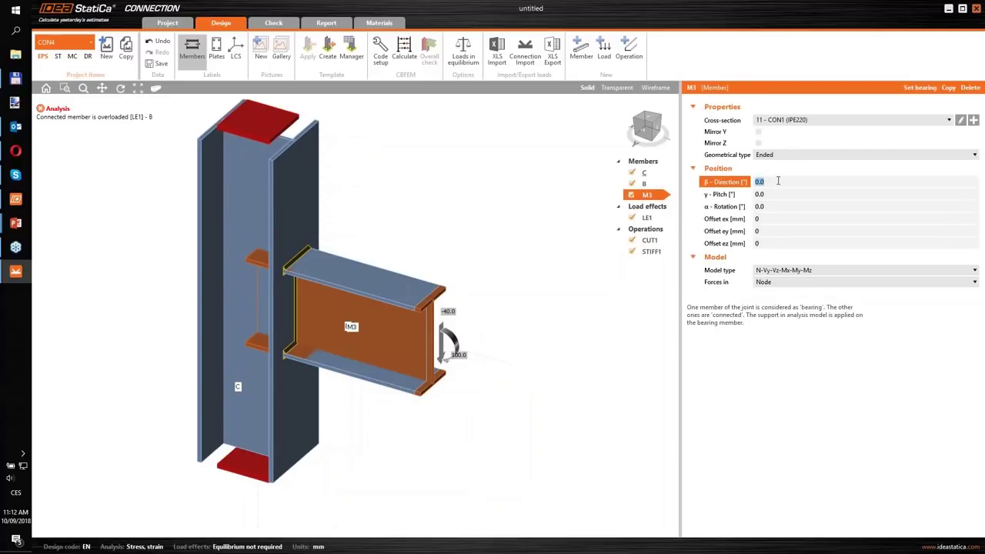
pyautogui.write('-90')
pyautogui.press('Tab')
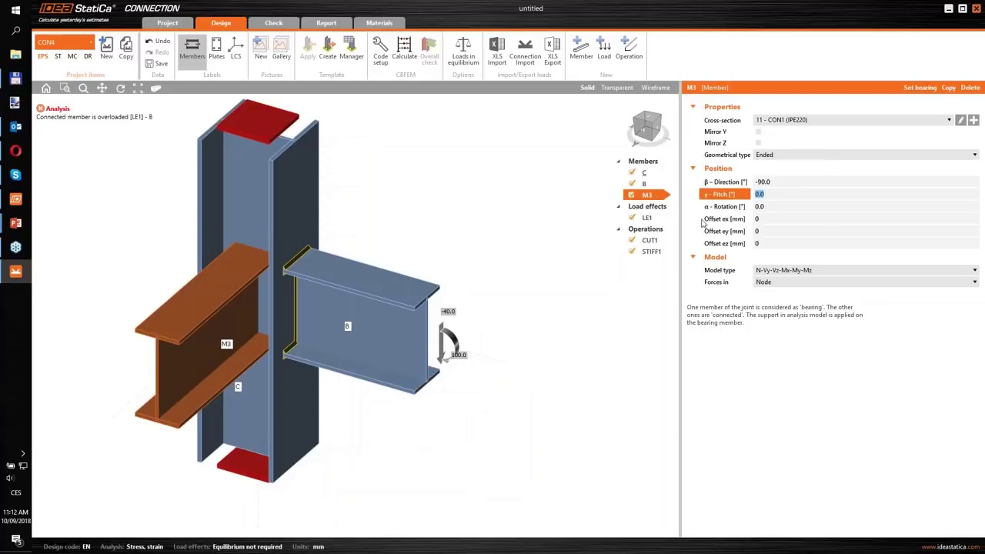
# Step: Copy the CUT1 operation and assign the copy to member M3 so that it is cut and welded to column C
pyautogui.click(650, 240)
pyautogui.rightClick(652, 241)
pyautogui.click(657, 262)
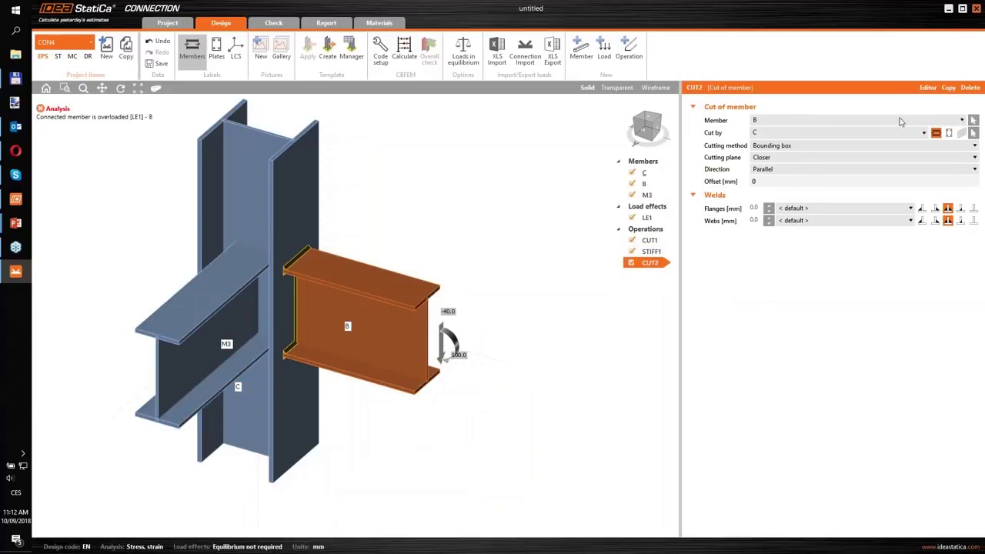
pyautogui.click(945, 121)
pyautogui.click(827, 157)
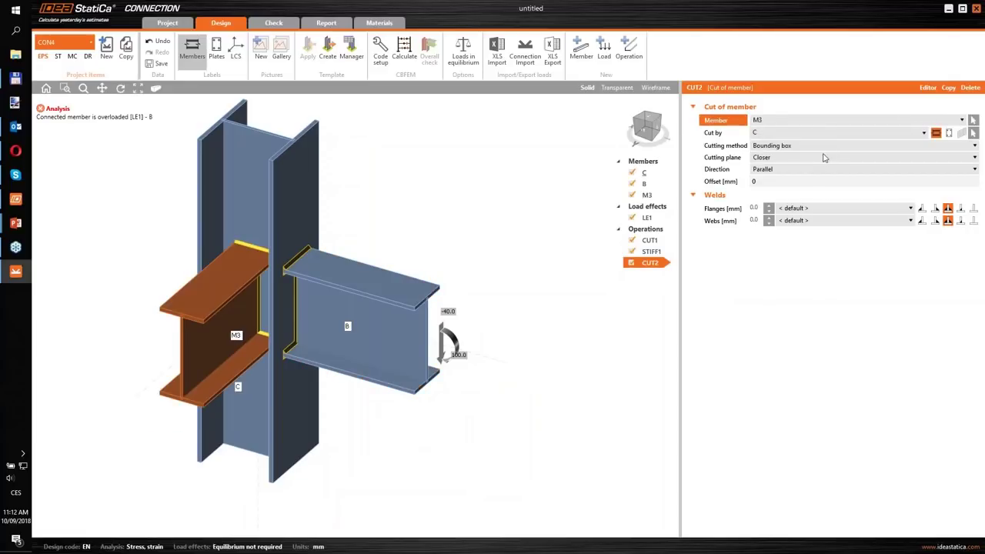
pyautogui.moveTo(416, 217); pyautogui.dragTo(451, 229, button='middle')
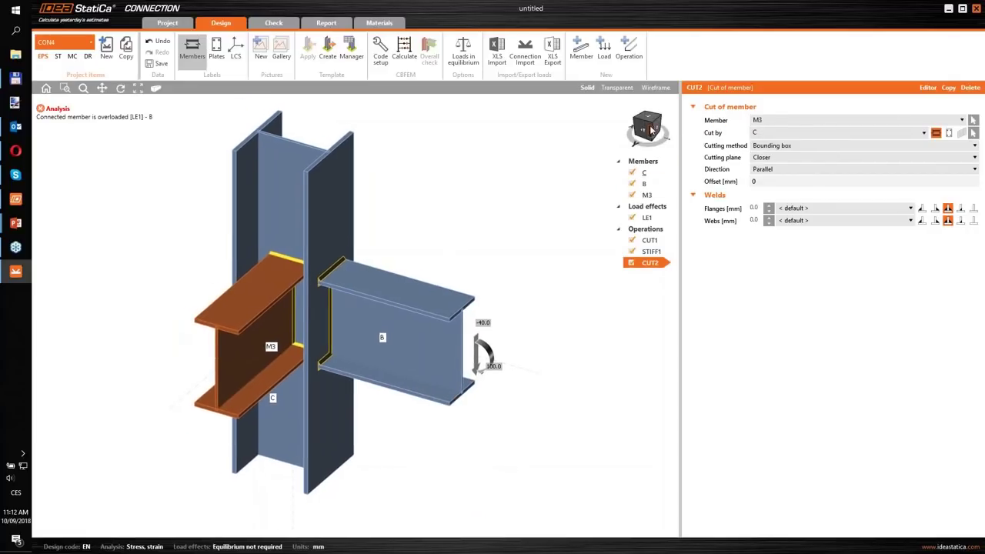
pyautogui.moveTo(649, 128); pyautogui.dragTo(651, 128)
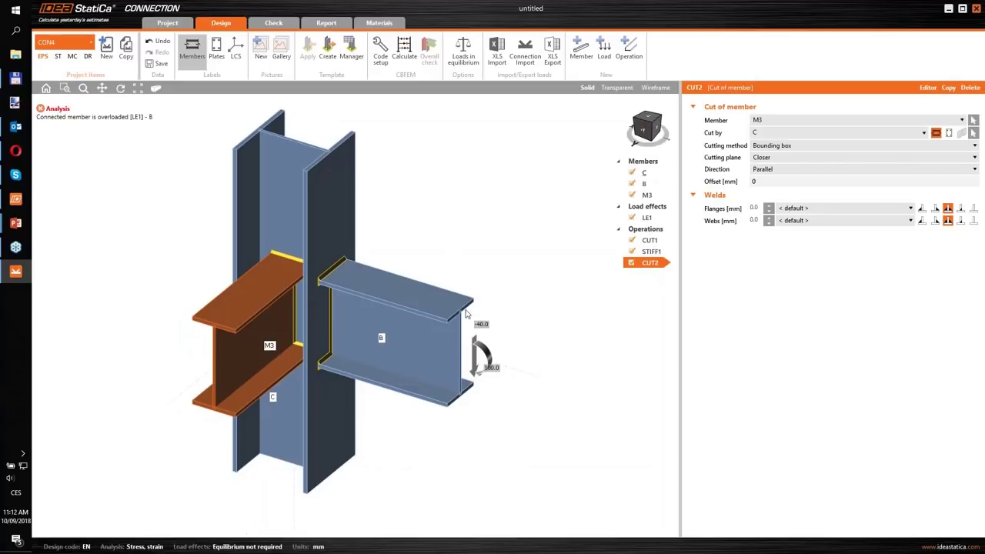
# Step: Set the model type of beams B and M3 to N-Vz-My
pyautogui.click(436, 340)
pyautogui.click(784, 271)
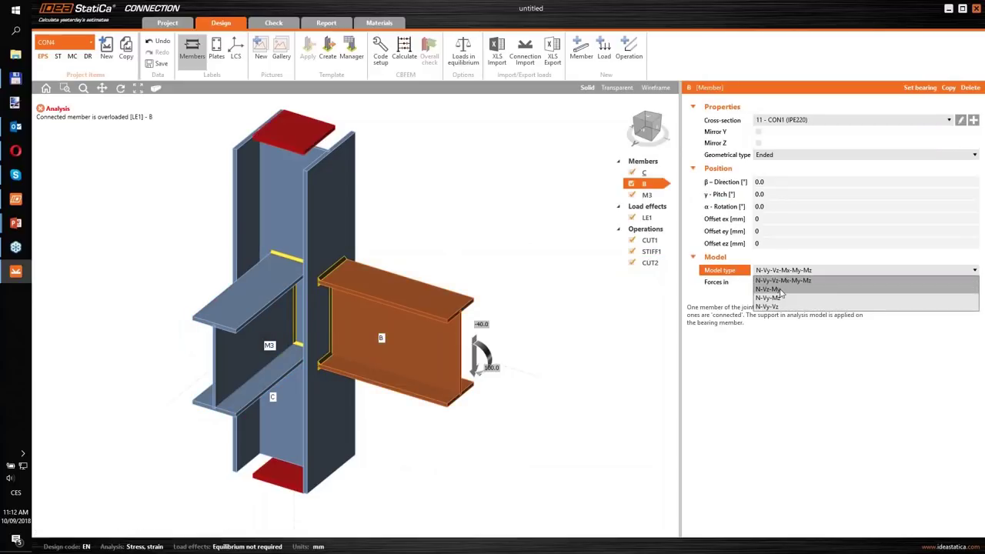
pyautogui.click(769, 289)
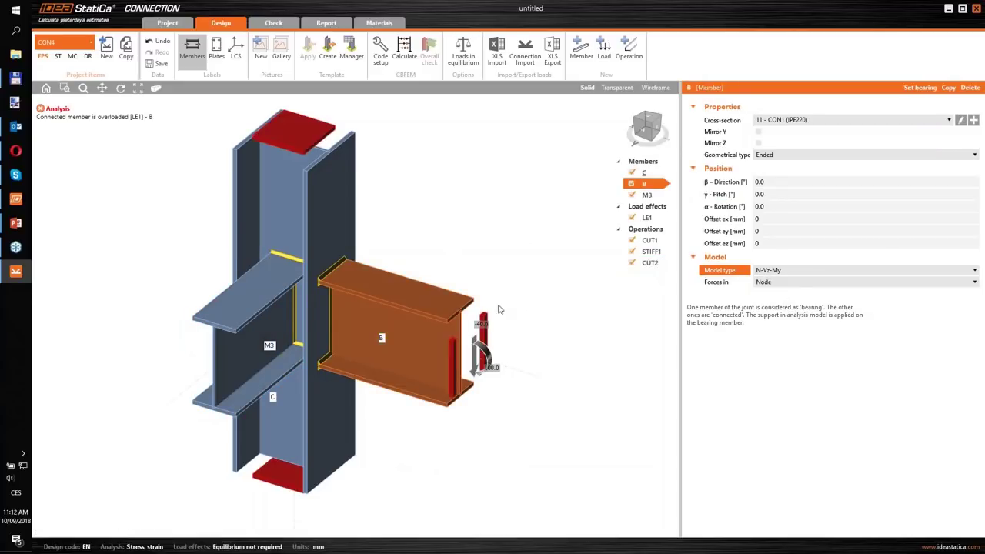
pyautogui.click(256, 335)
pyautogui.click(773, 271)
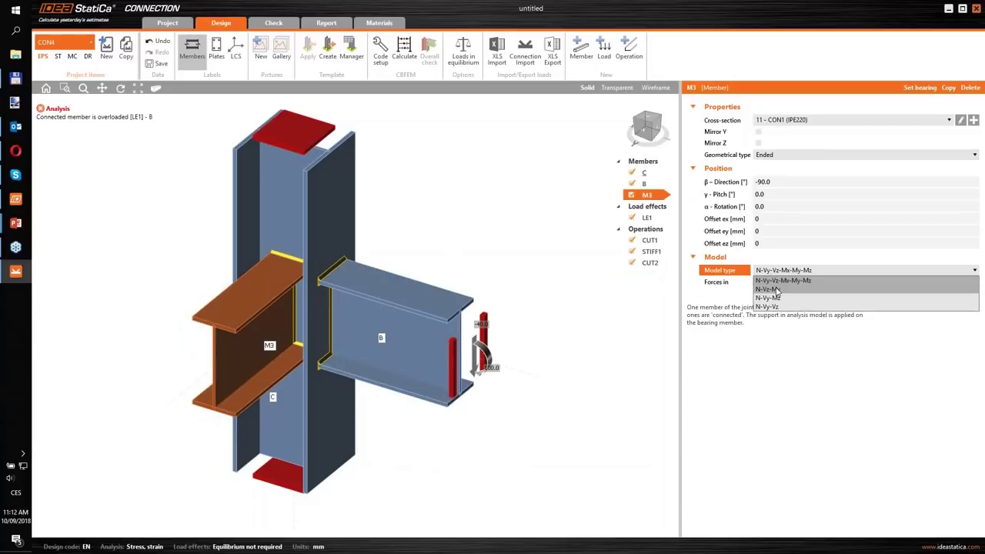
pyautogui.click(787, 290)
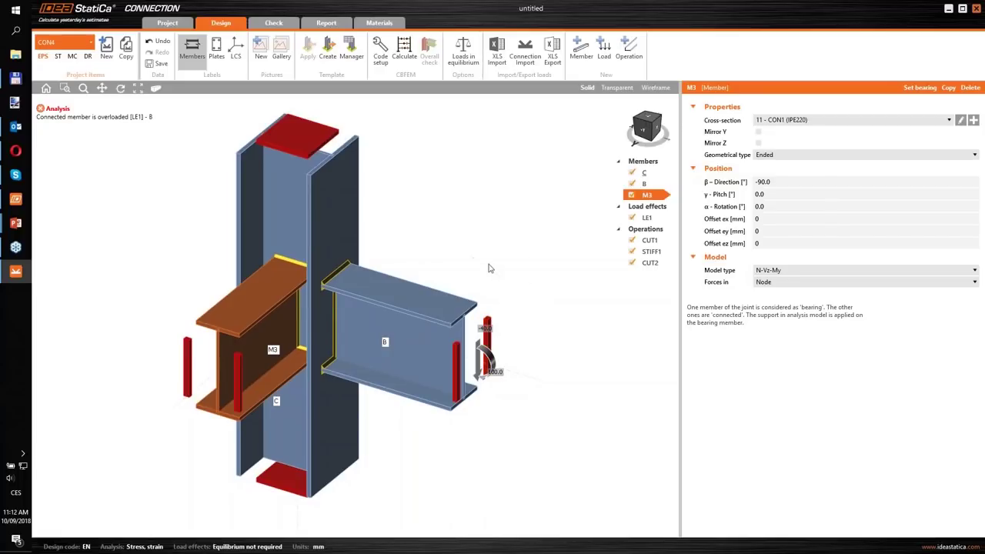
pyautogui.moveTo(433, 252); pyautogui.dragTo(428, 235, button='right')
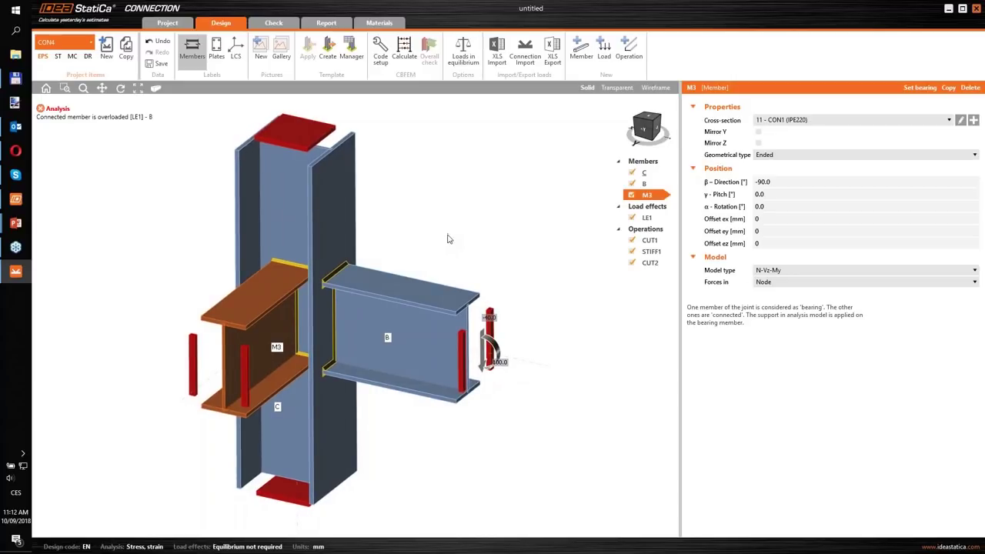
# Step: Open load effect LE1 and turn on loads in equilibrium for the joint
pyautogui.click(647, 218)
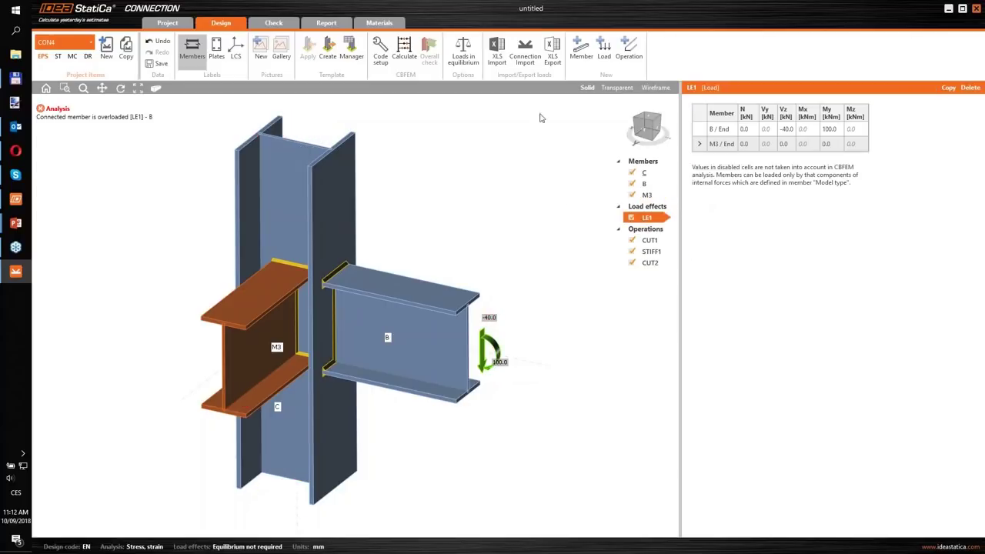
pyautogui.click(499, 58)
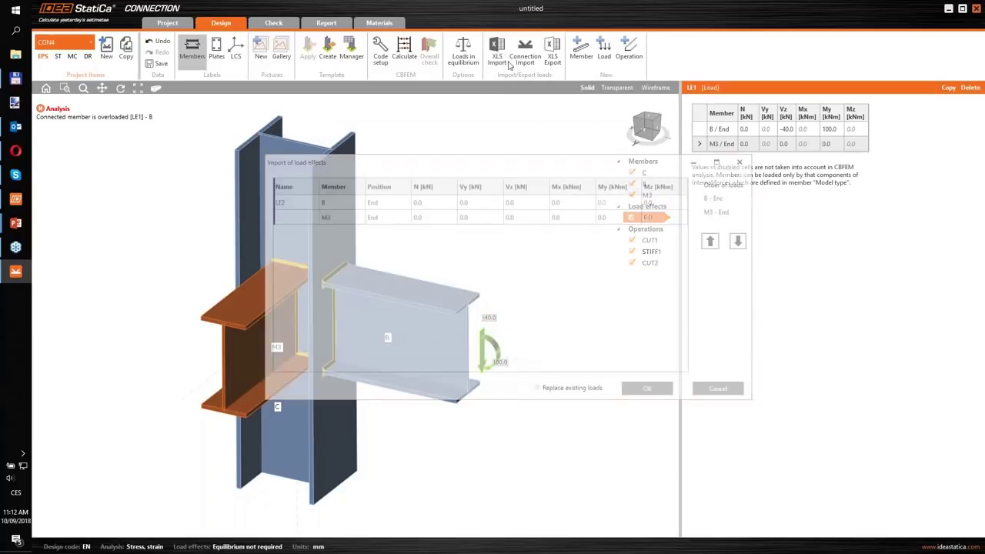
pyautogui.press('Escape')
pyautogui.click(462, 57)
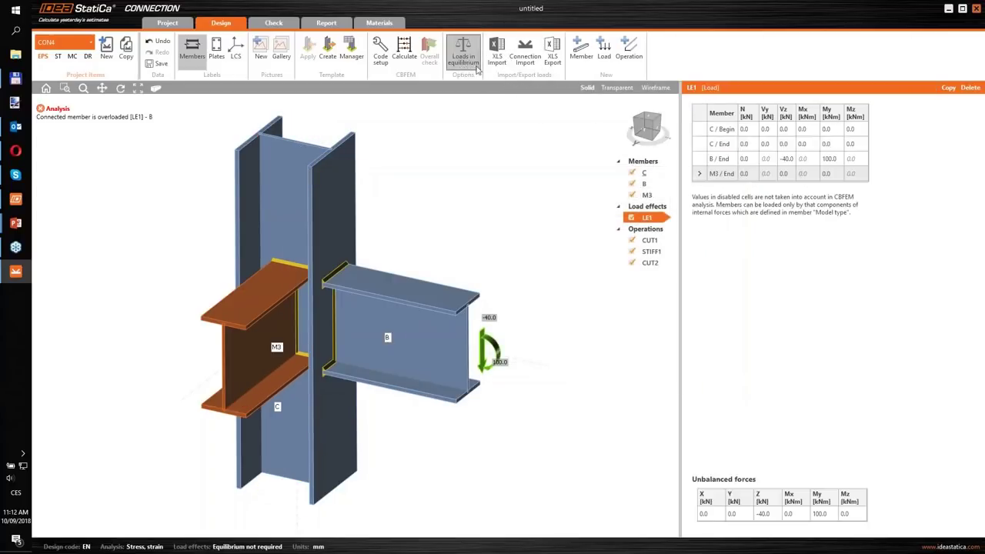
# Step: Open the XLS load import, switch to the Forces workbook in Excel and copy the internal force values in C2:H5
pyautogui.click(497, 58)
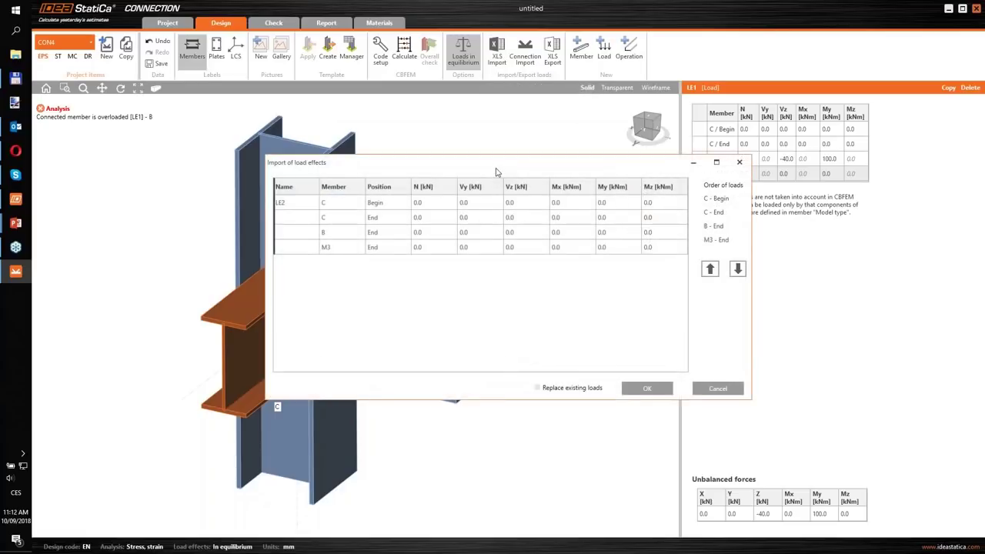
pyautogui.hotkey('alt', 'Tab')
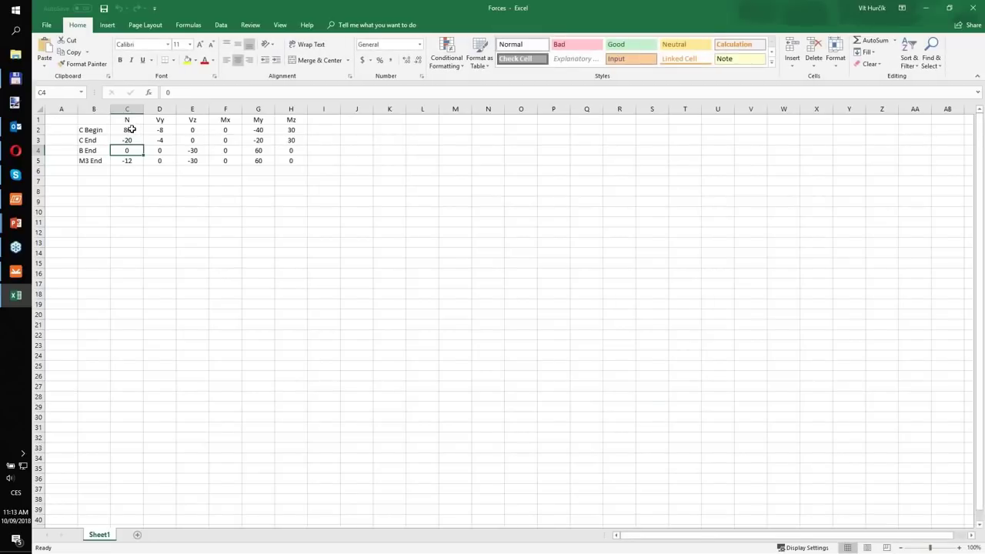
pyautogui.moveTo(131, 129); pyautogui.dragTo(282, 158)
pyautogui.hotkey('ctrl', 'c')
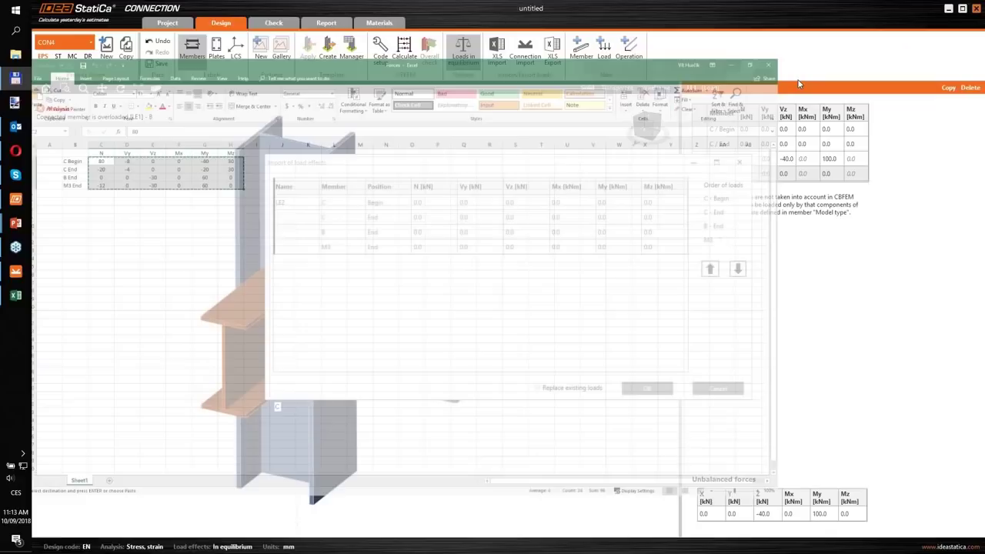
# Step: Return to IDEA StatiCa and paste the copied forces into the load effects import, replacing the existing loads
pyautogui.click(926, 7)
pyautogui.hotkey('ctrl', 'v')
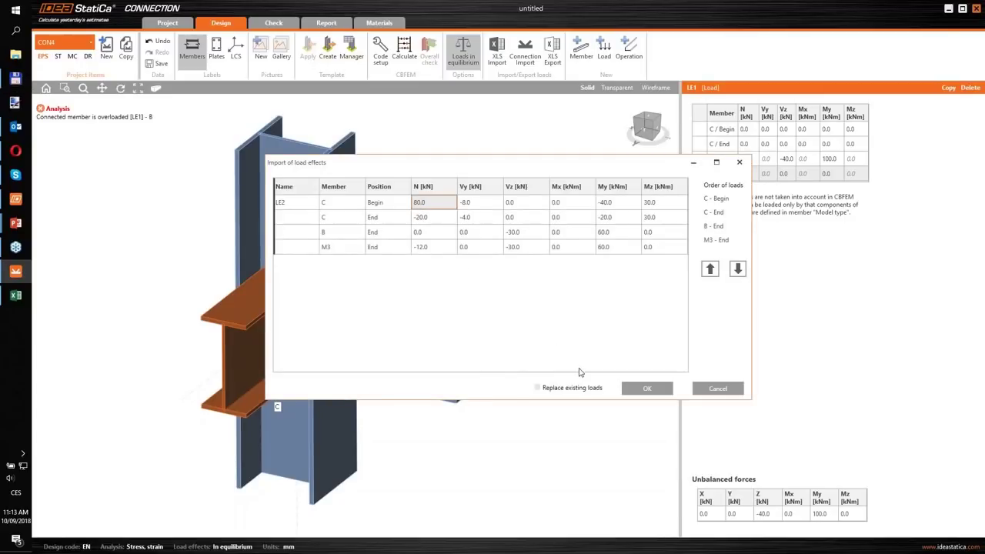
pyautogui.click(537, 388)
pyautogui.click(630, 392)
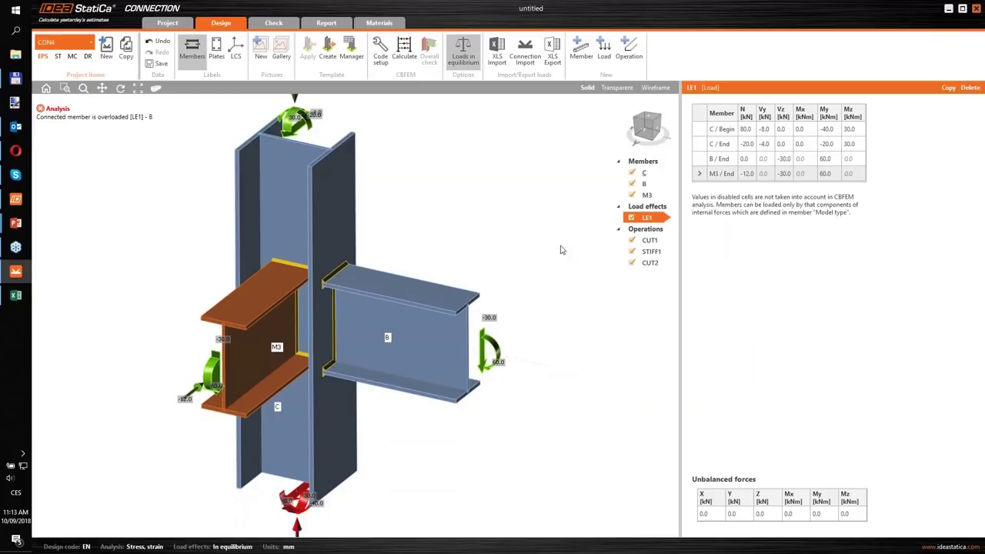
# Step: Calculate the joint with the imported LE1 loads
pyautogui.scroll(-2, 477, 242)
pyautogui.moveTo(480, 247); pyautogui.dragTo(486, 251, button='middle')
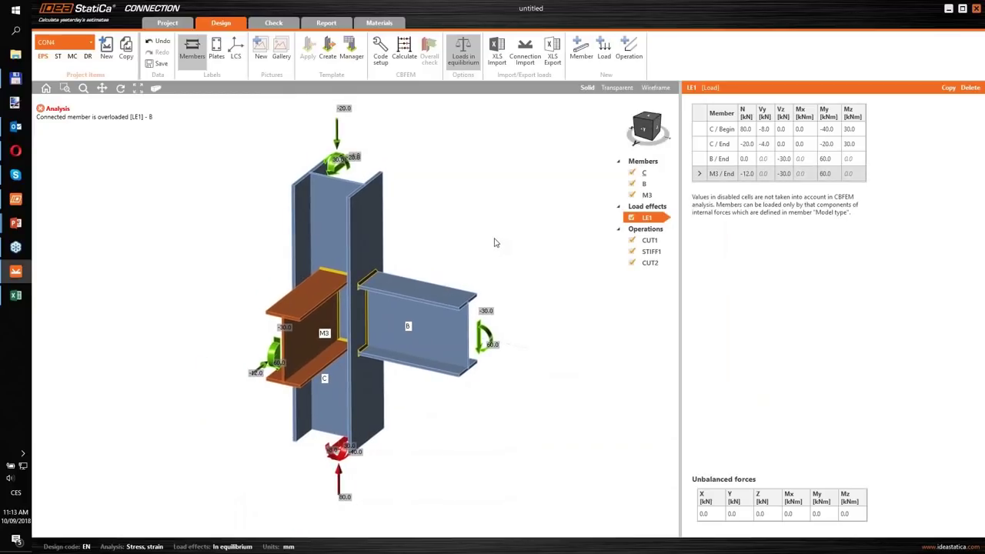
pyautogui.click(404, 54)
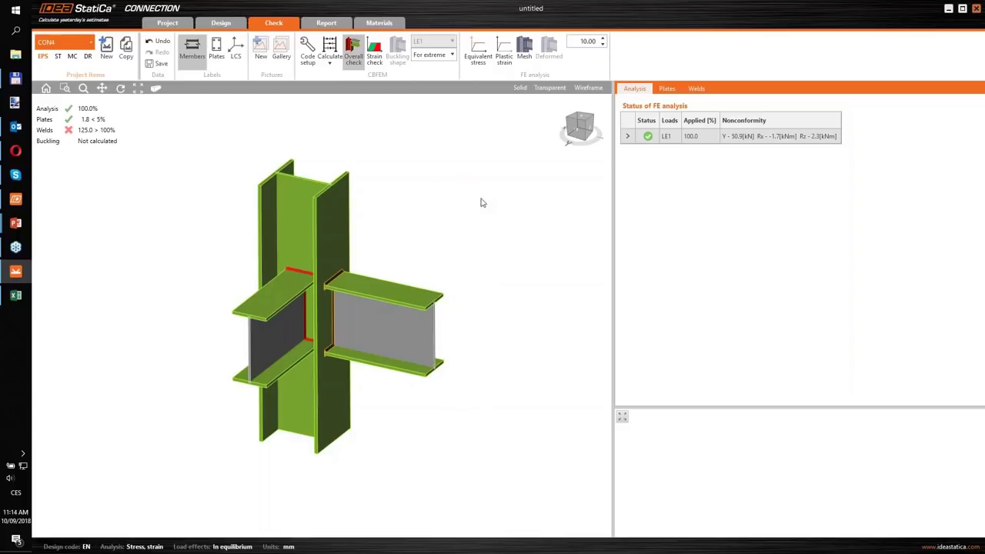
# Step: Switch to the PowerPoint slide show and advance to the slide on torsional stiffness analysis
pyautogui.hotkey('alt', 'Tab')
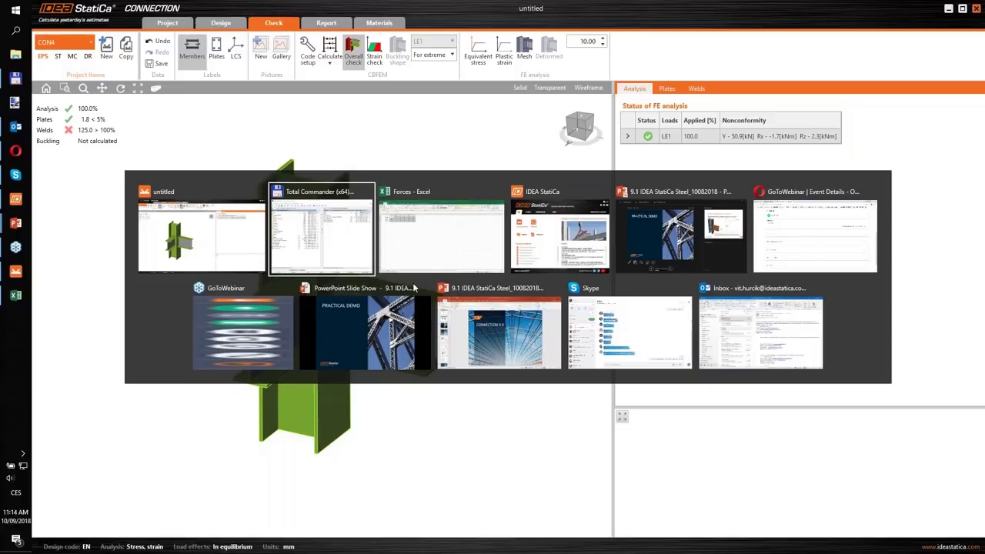
pyautogui.click(365, 330)
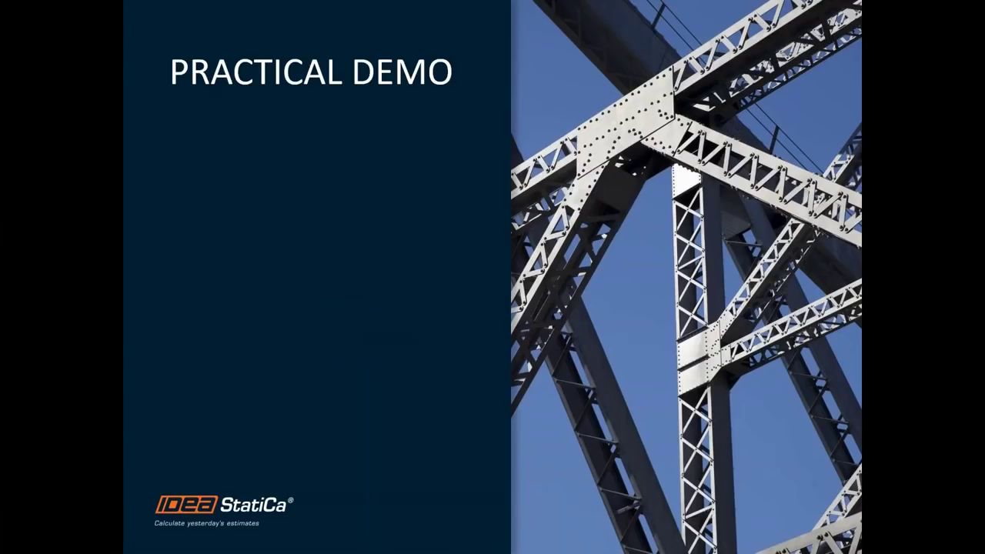
pyautogui.press('Right')
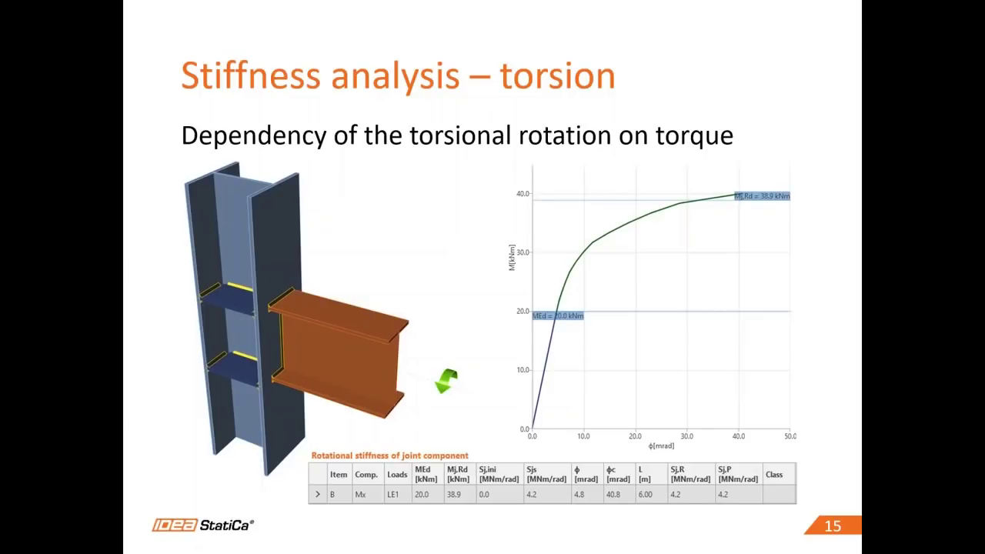
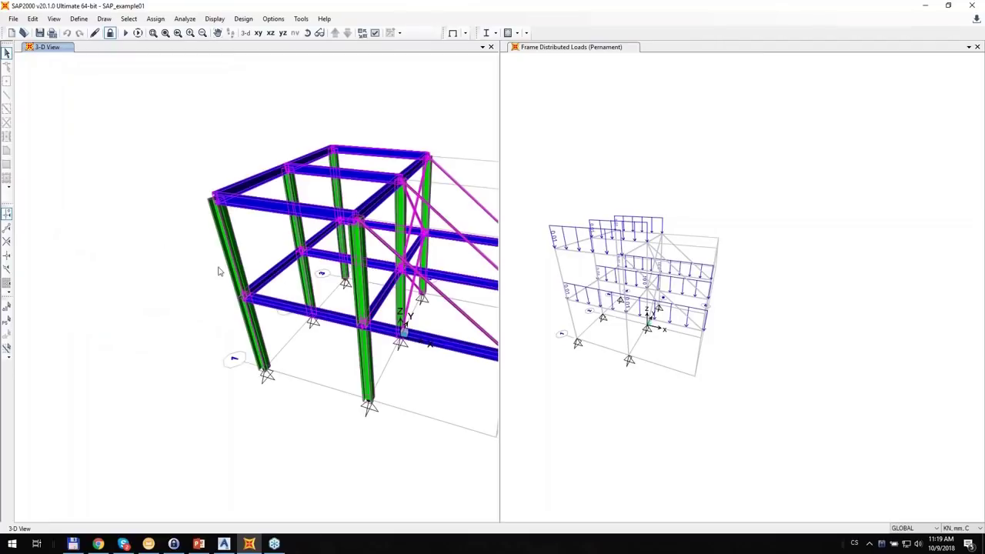
# Step: In SAP2000, start the IDEA StatiCa plugin for the SAP_example01 frame model
pyautogui.scroll(-3, 252, 224)
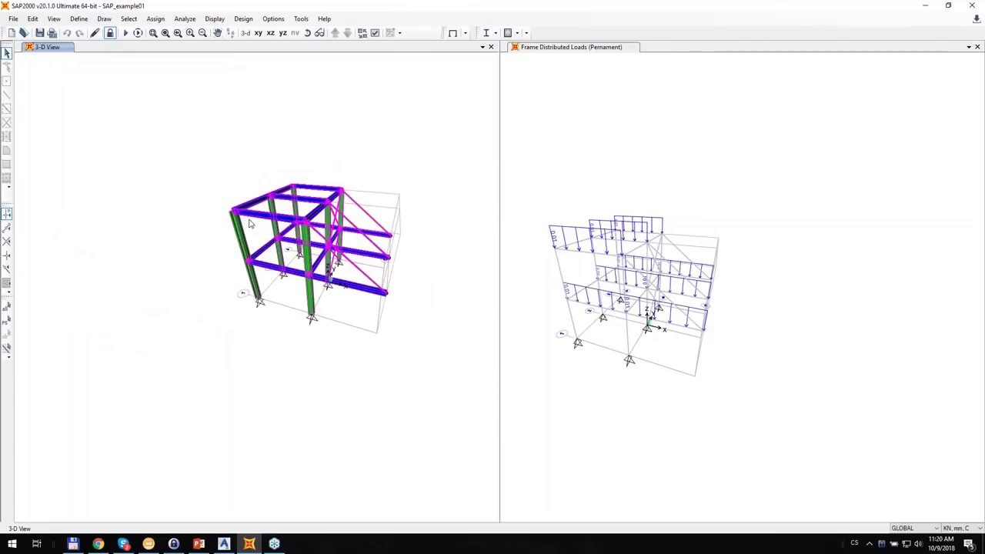
pyautogui.scroll(5, 252, 224)
pyautogui.click(300, 19)
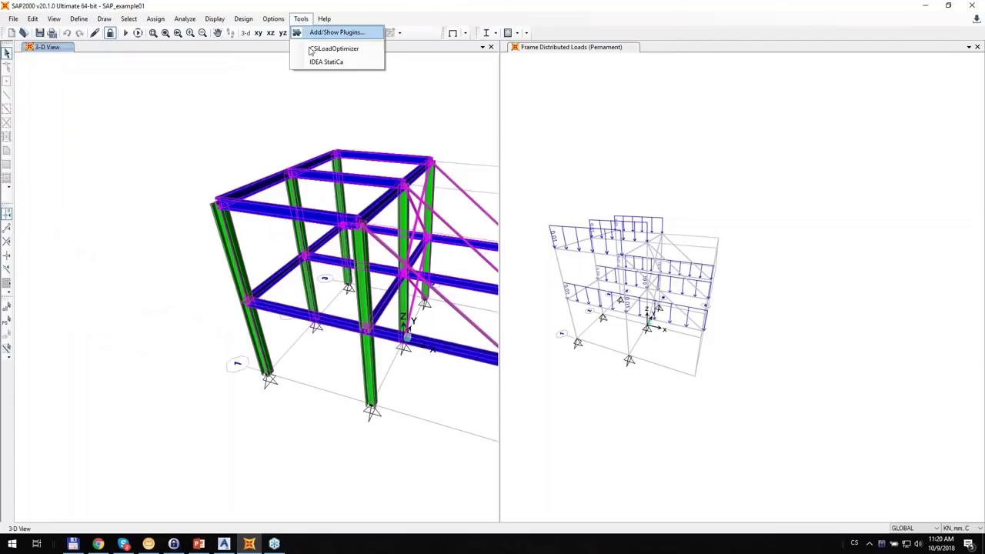
pyautogui.click(327, 66)
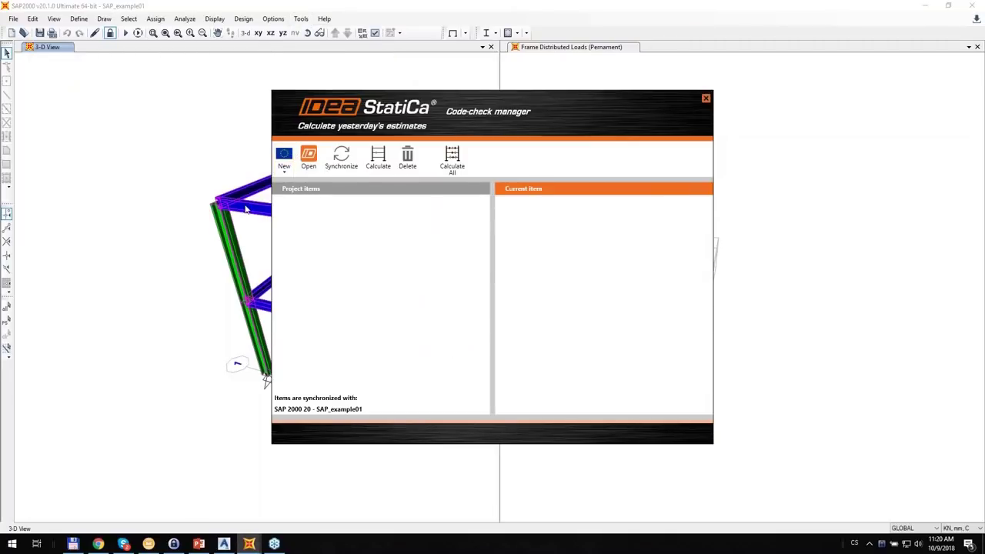
# Step: Select the frame's upper corner node with its three connected members and create a new ECEN connection item from them
pyautogui.moveTo(248, 225); pyautogui.dragTo(181, 181)
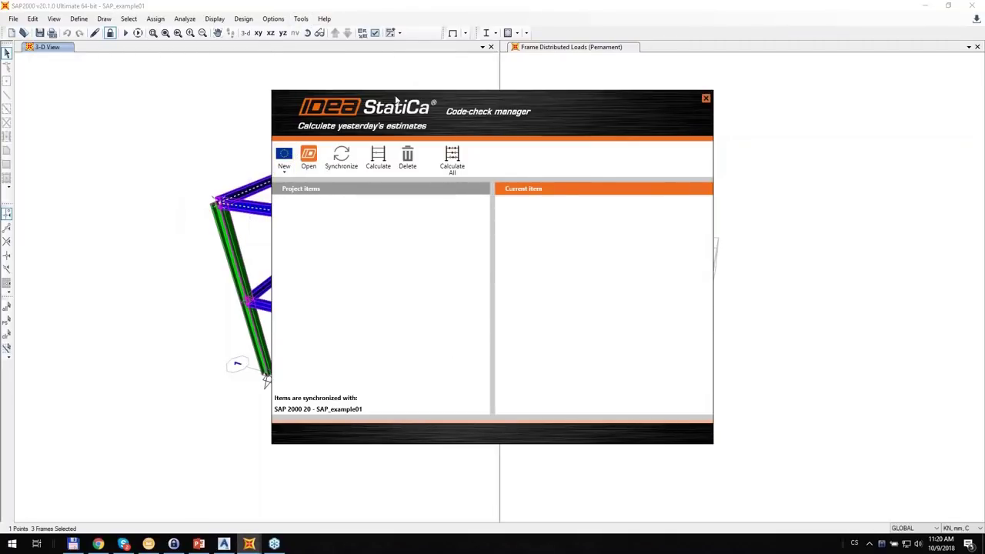
pyautogui.moveTo(392, 94); pyautogui.dragTo(601, 111)
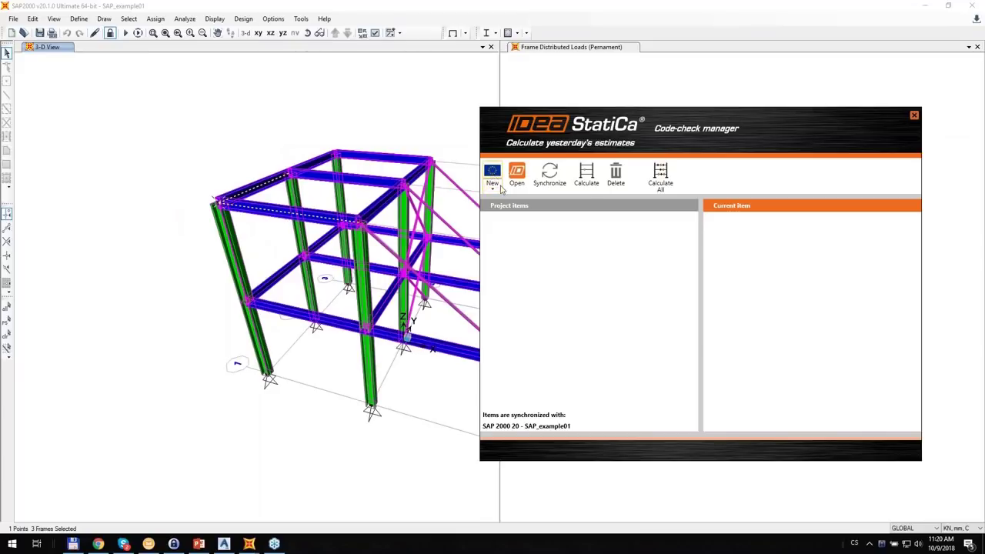
pyautogui.click(494, 189)
pyautogui.click(493, 190)
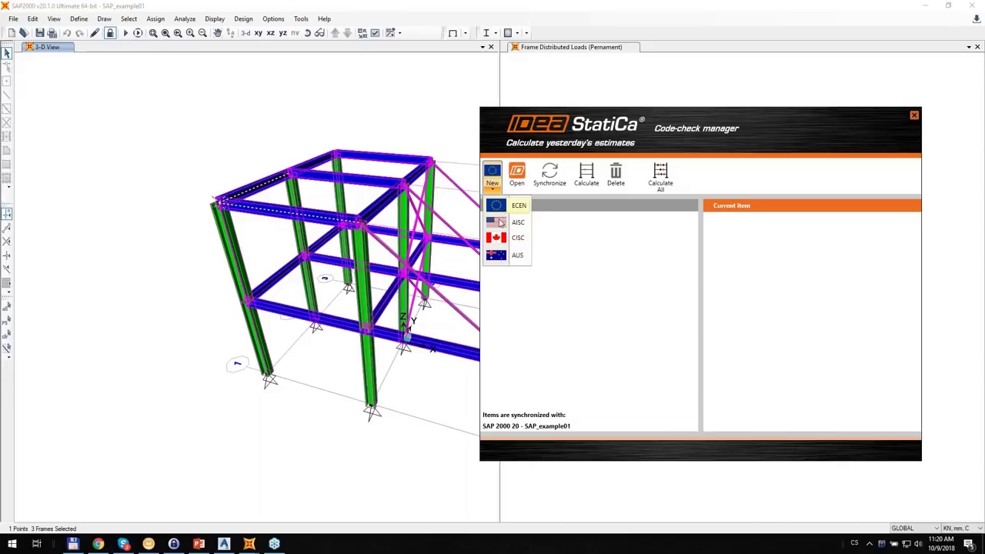
pyautogui.click(497, 207)
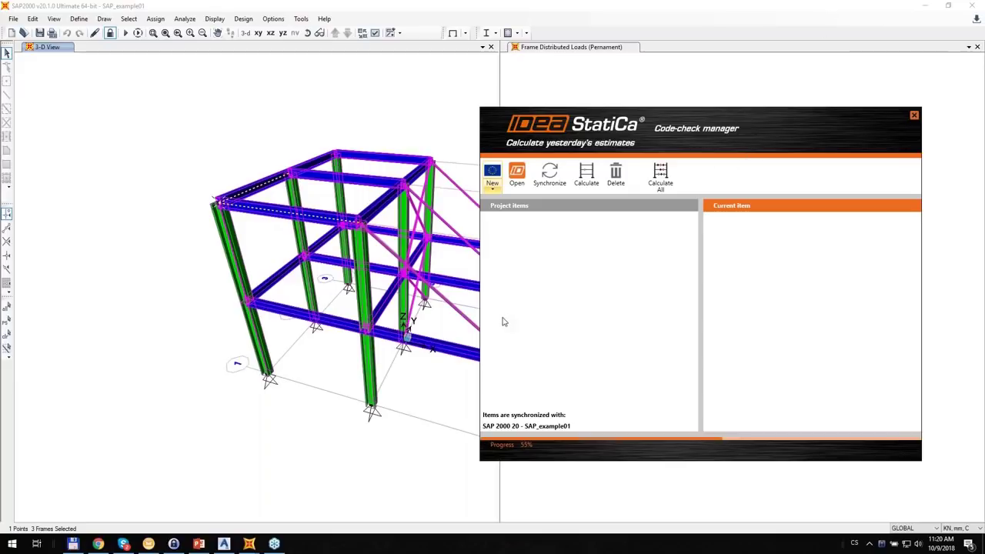
# Step: Switch to the IDEA StatiCa Connection wizard for the exported node and move its window off the frame model
pyautogui.hotkey('alt', 'Tab')
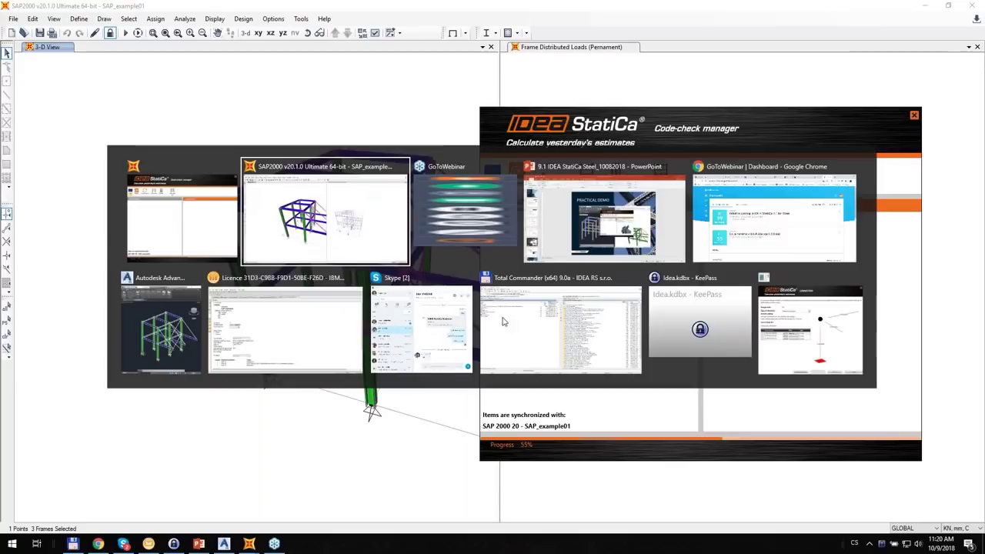
pyautogui.press('Tab')
pyautogui.press('Tab')
pyautogui.press('Tab')
pyautogui.press('Tab')
pyautogui.press('Tab')
pyautogui.press('Tab')
pyautogui.press('Tab')
pyautogui.press('Tab')
pyautogui.press('Tab')
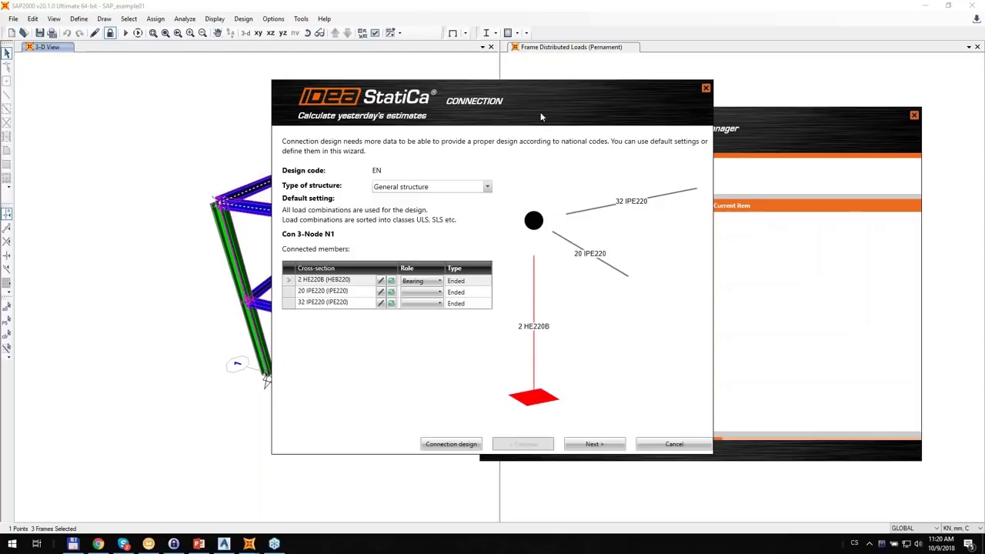
pyautogui.moveTo(548, 98); pyautogui.dragTo(639, 99)
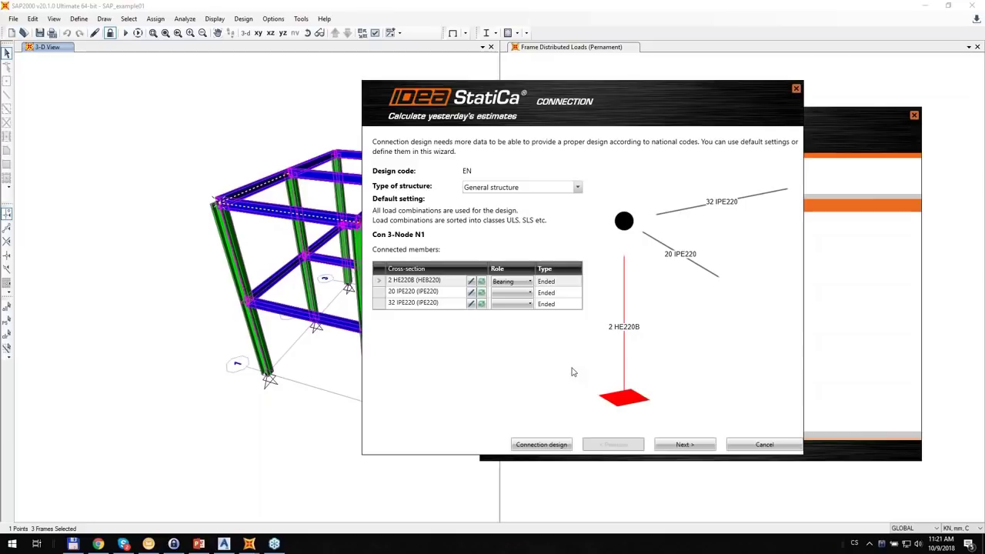
# Step: Go through the wizard's load groups, review combinations COMB2 and COMB1, and proceed to the connection design
pyautogui.click(685, 445)
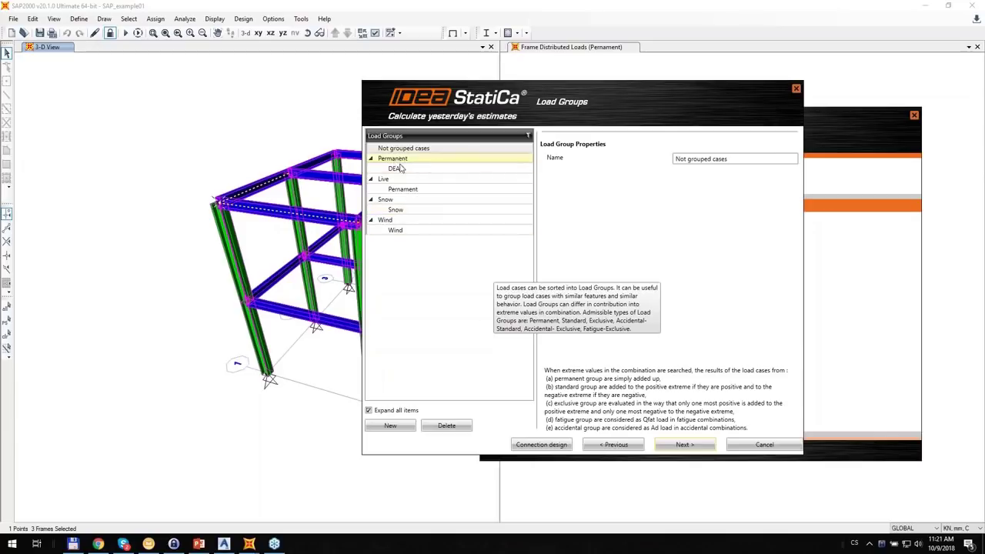
pyautogui.click(692, 445)
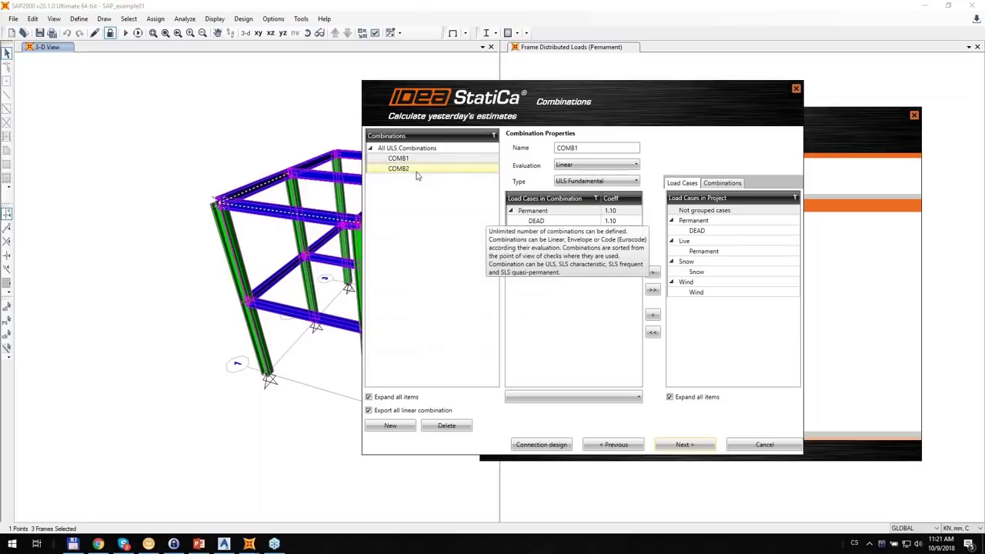
pyautogui.click(416, 171)
pyautogui.click(426, 159)
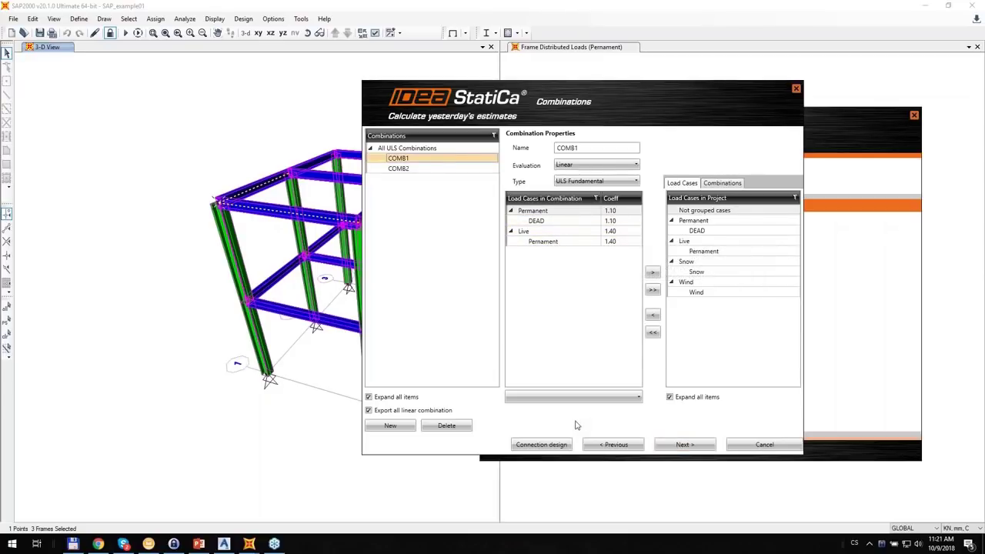
pyautogui.click(550, 446)
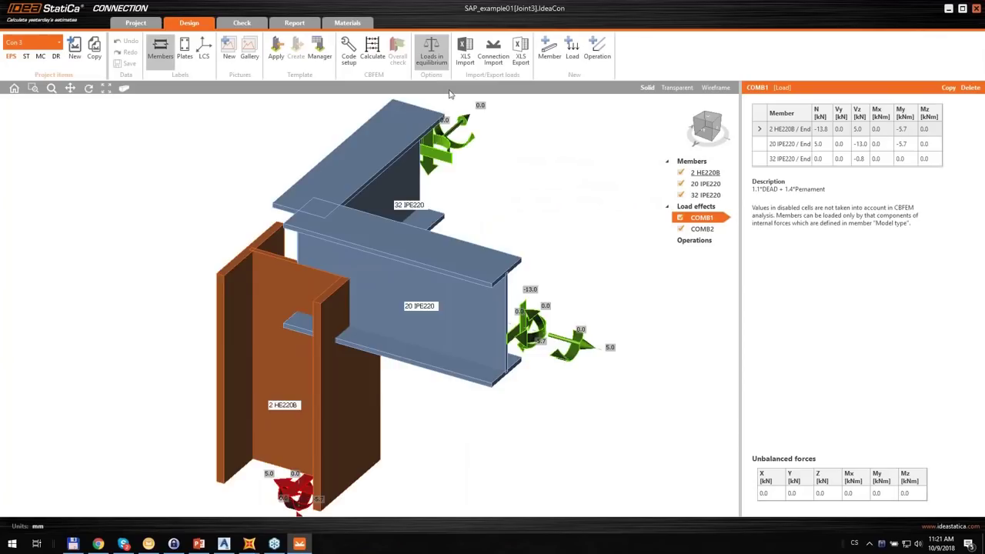
# Step: Examine the imported joint's geometry from several angles and its internal forces for load effects COMB2 and COMB1
pyautogui.scroll(-1, 386, 252)
pyautogui.scroll(-2, 394, 264)
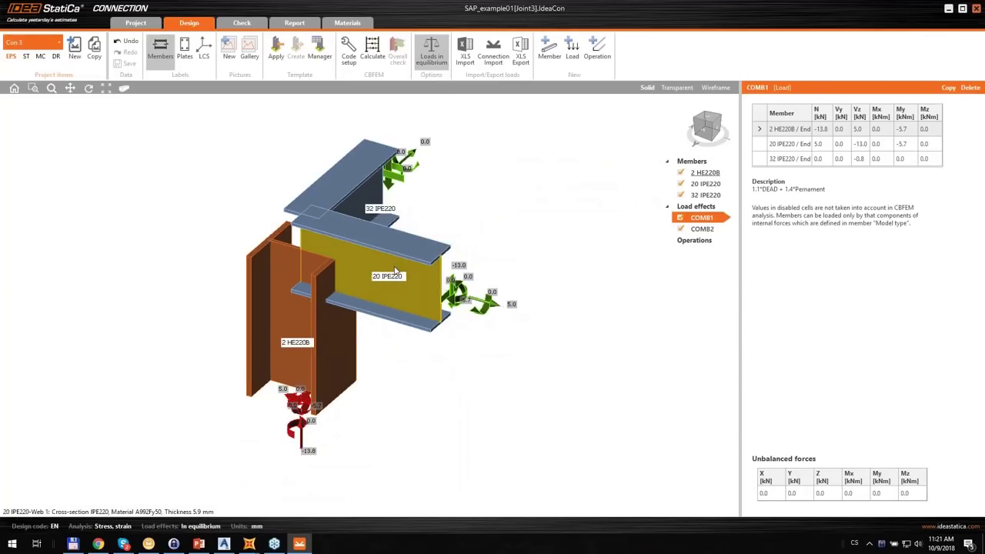
pyautogui.moveTo(397, 282); pyautogui.dragTo(452, 285, button='middle')
pyautogui.moveTo(470, 357); pyautogui.dragTo(462, 307, button='right')
pyautogui.click(705, 229)
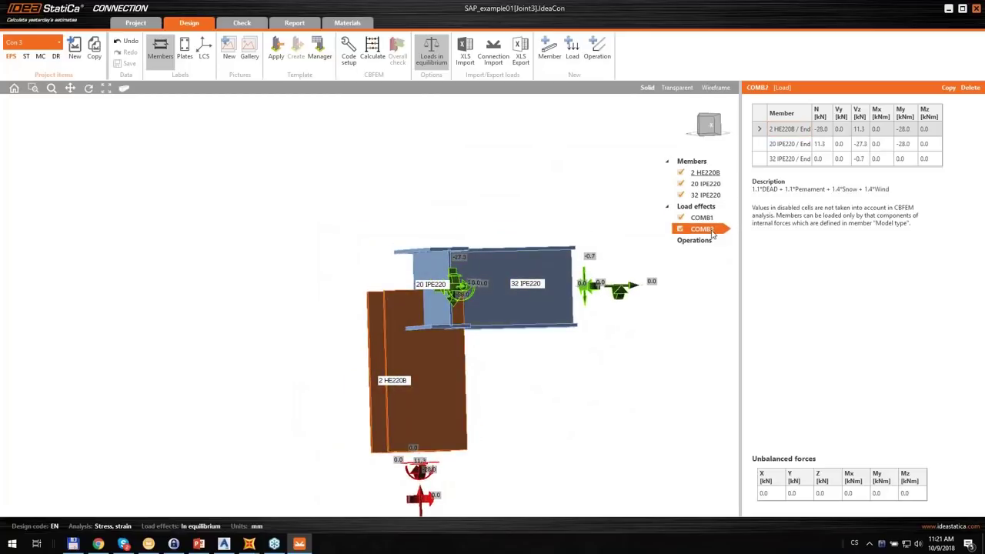
pyautogui.click(709, 220)
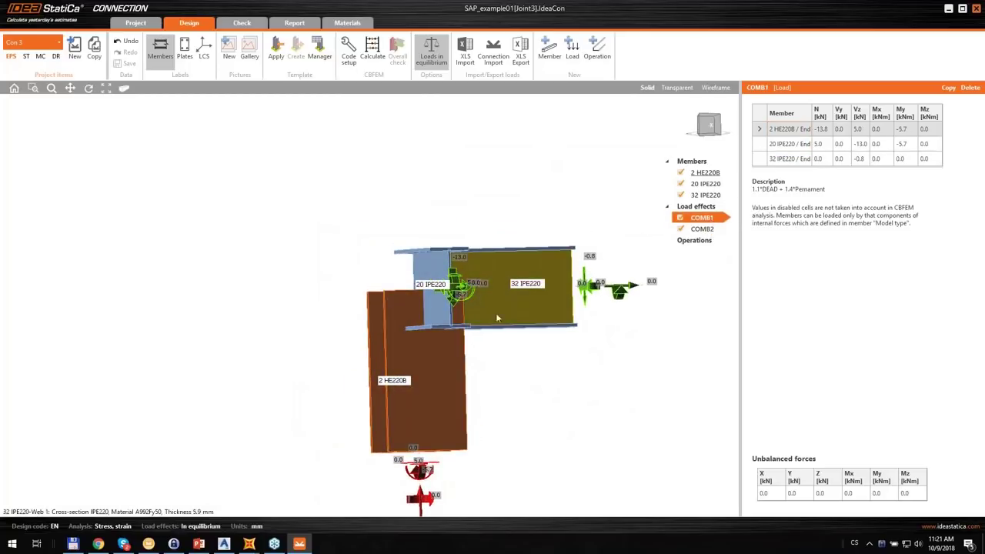
pyautogui.moveTo(496, 313); pyautogui.dragTo(382, 367, button='right')
pyautogui.moveTo(554, 400); pyautogui.dragTo(533, 374, button='middle')
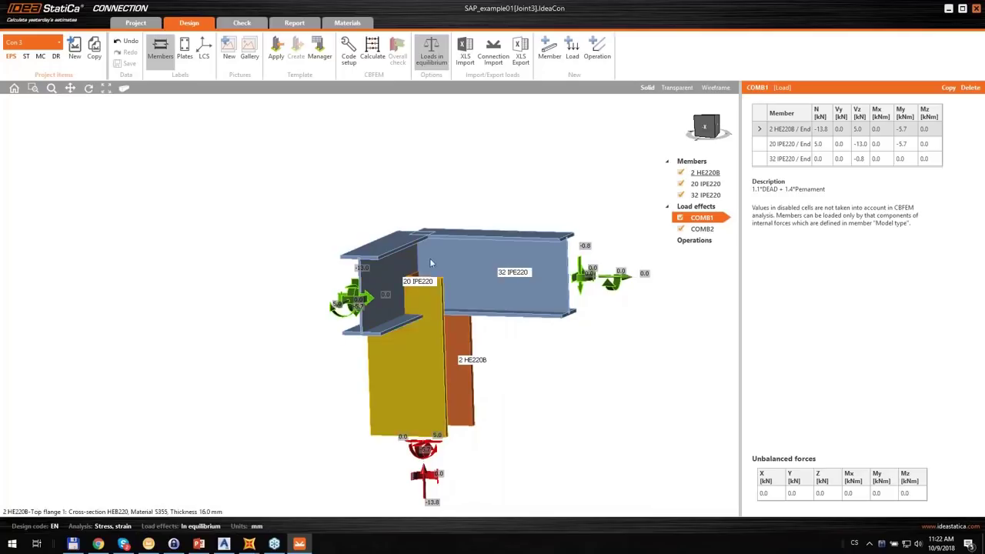
pyautogui.moveTo(555, 406); pyautogui.dragTo(474, 267, button='right')
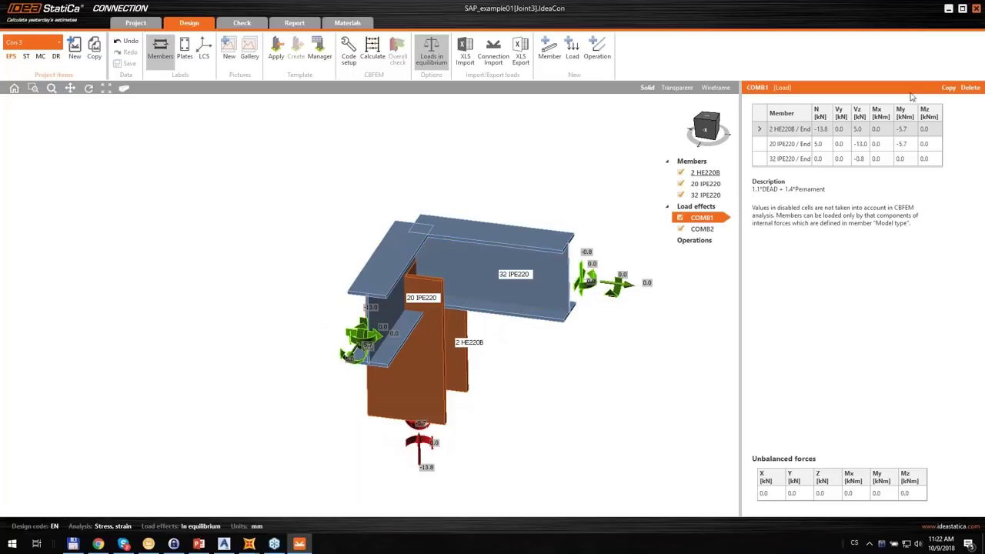
# Step: Close the SAP_example01[Joint3] connection design, bring up the SAP2000 model's Code-check manager and close it as well
pyautogui.click(976, 8)
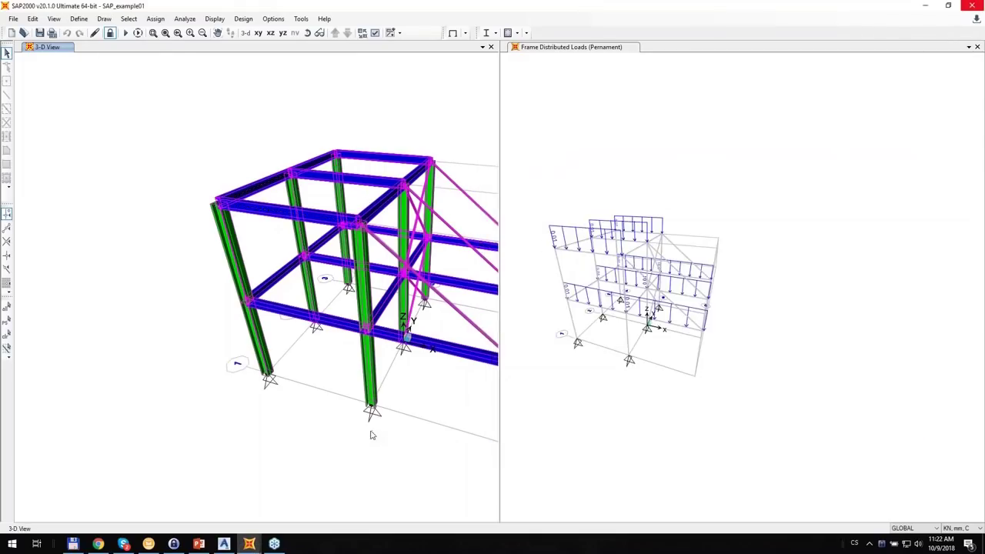
pyautogui.moveTo(249, 544)
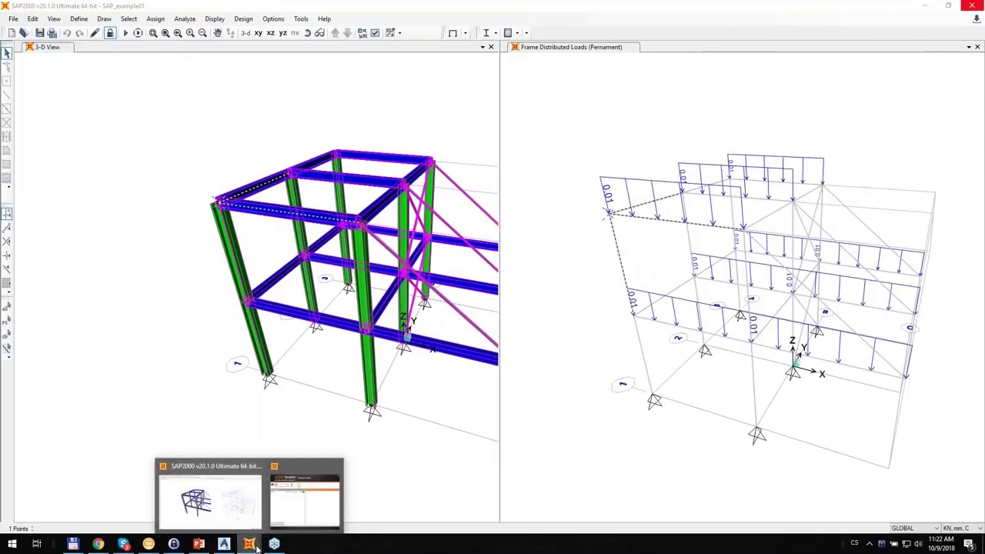
pyautogui.click(306, 493)
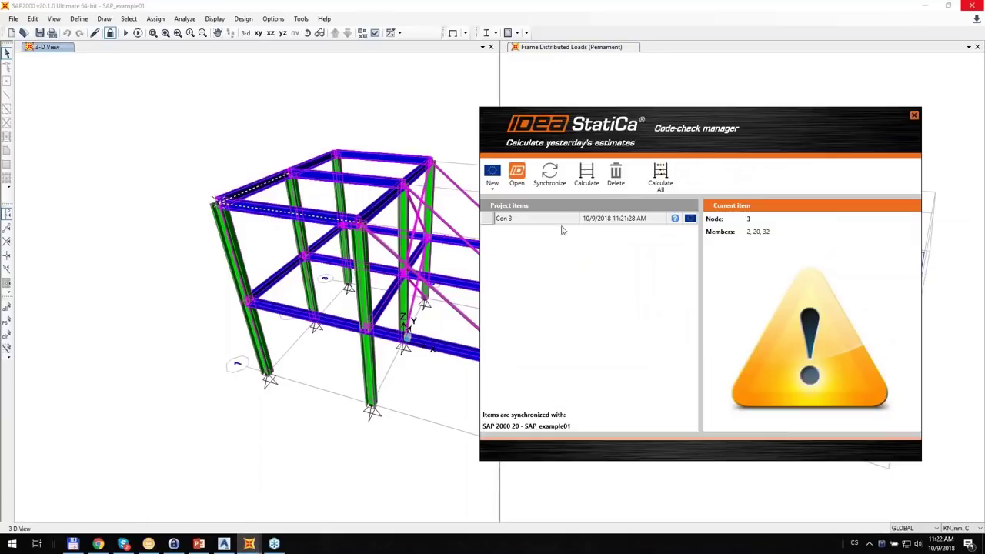
pyautogui.click(914, 116)
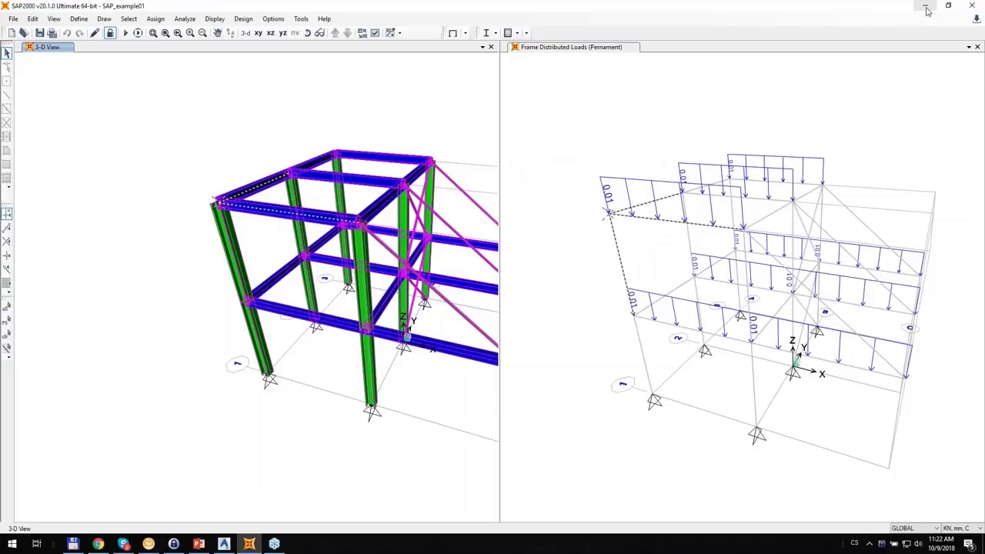
# Step: Switch to Advance Steel, maximize its window, and inspect the bolted joint at the frame's upper corner column up close
pyautogui.click(223, 544)
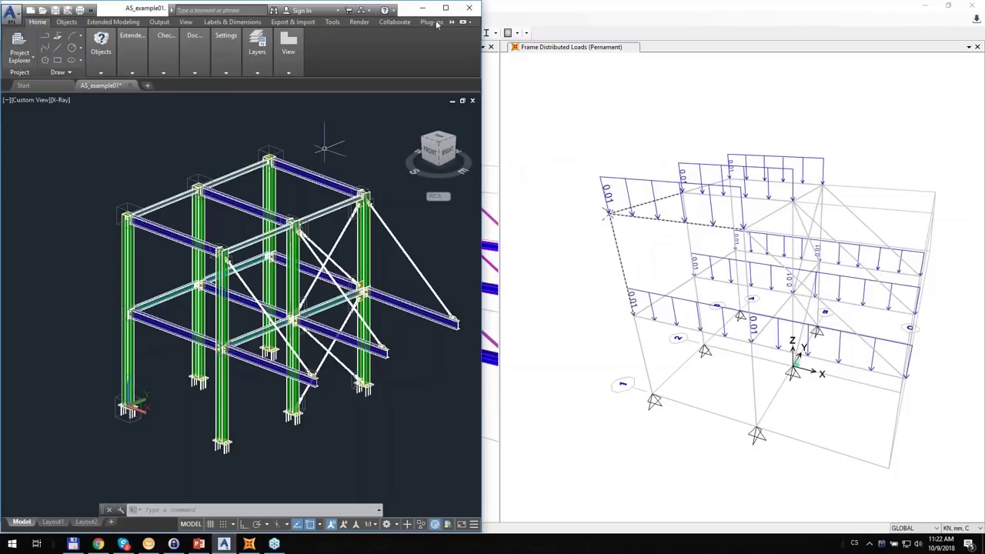
pyautogui.click(445, 7)
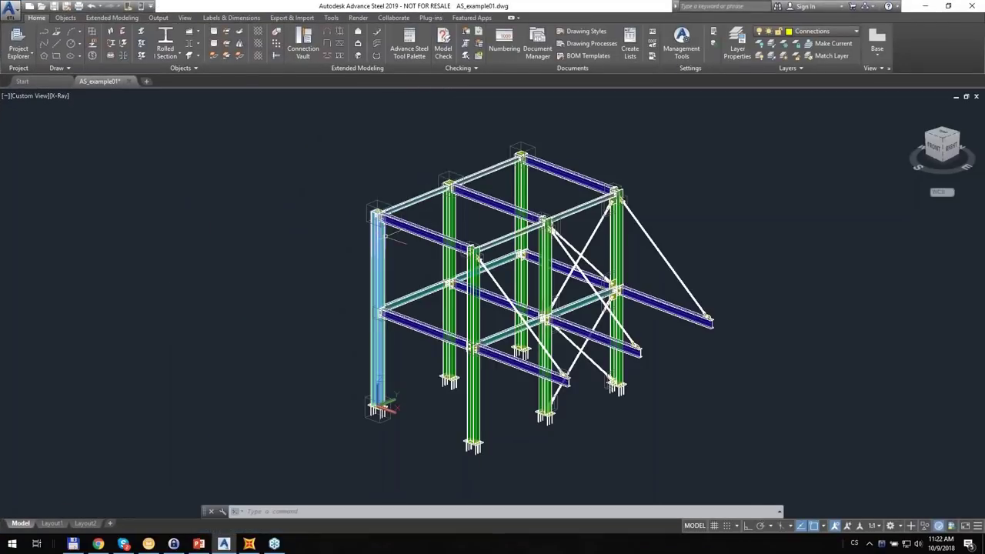
pyautogui.scroll(2, 389, 235)
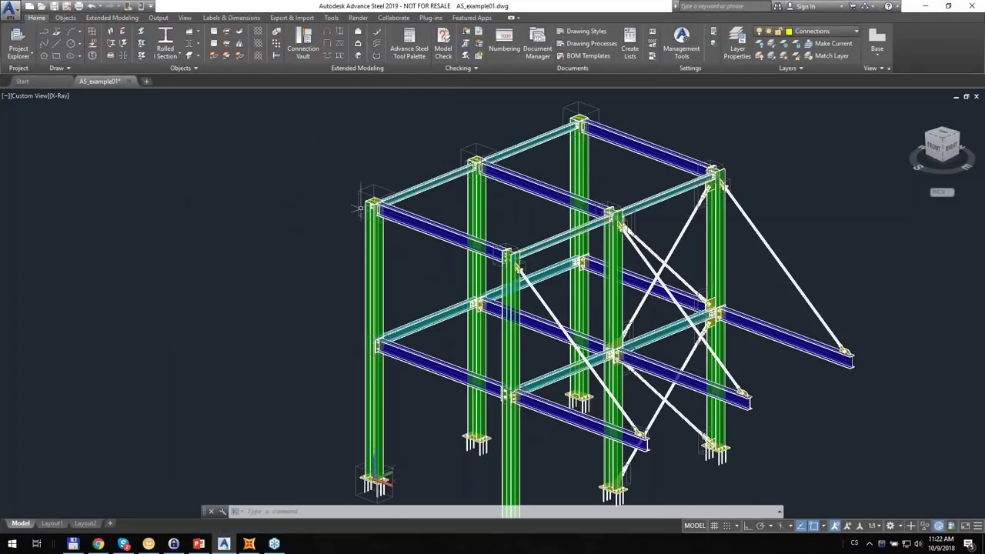
pyautogui.scroll(5, 362, 208)
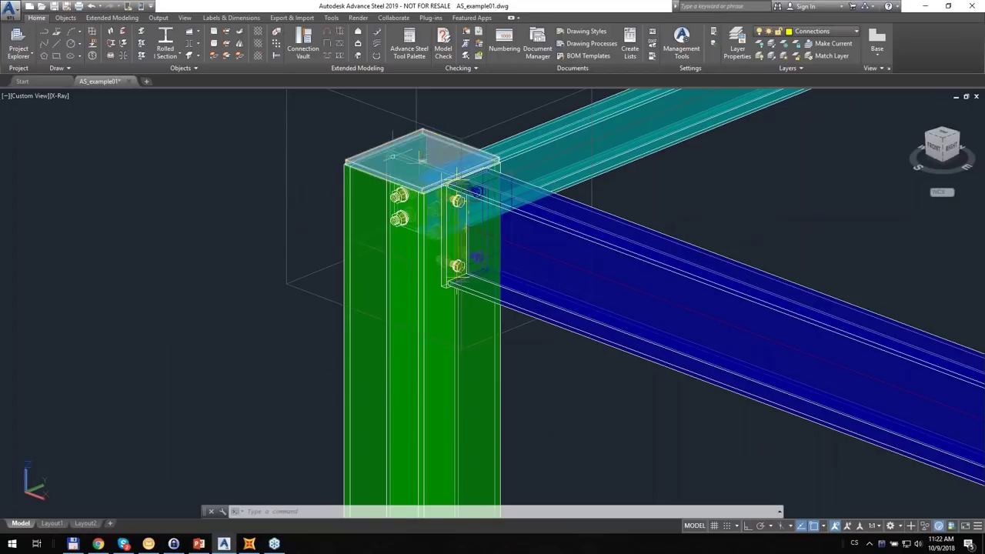
pyautogui.scroll(-4, 450, 210)
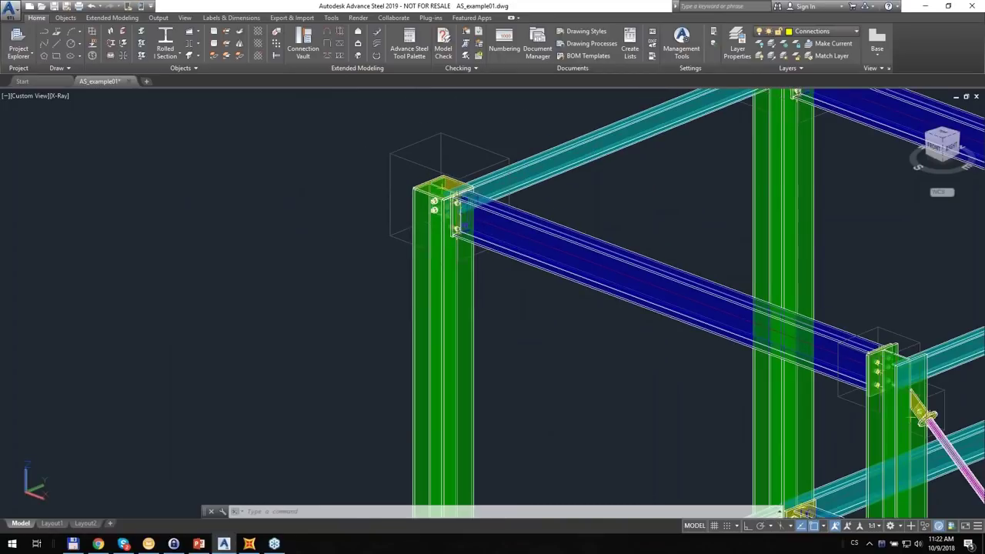
pyautogui.moveTo(496, 299); pyautogui.dragTo(462, 326, button='middle')
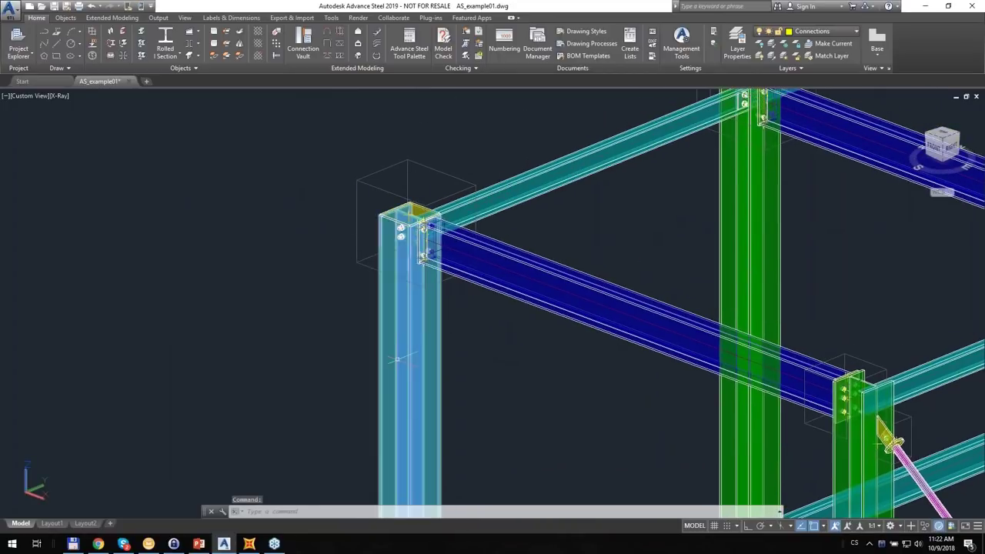
pyautogui.moveTo(530, 215); pyautogui.dragTo(516, 221, button='middle')
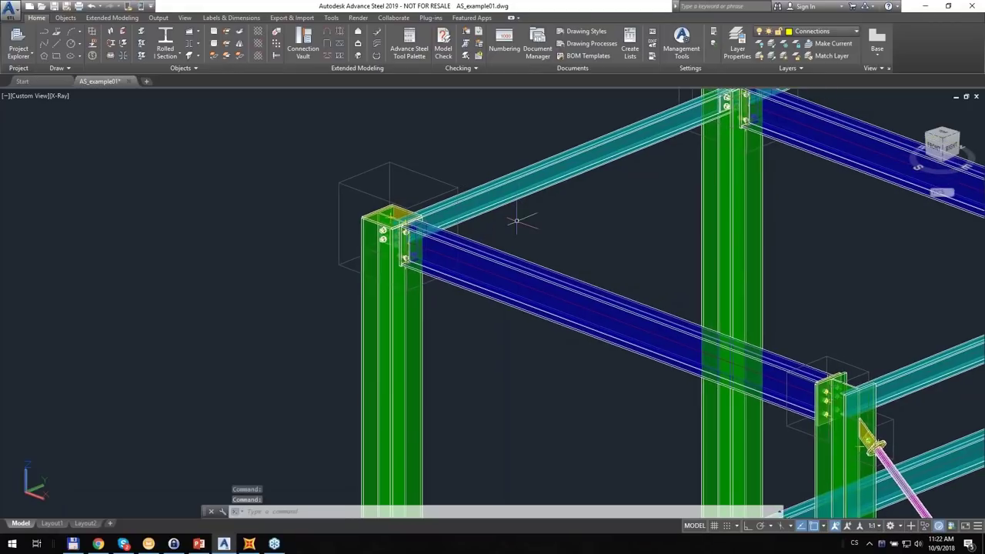
# Step: Run the CONUI command to launch the Code-check manager and move its window off the corner joint
pyautogui.click(265, 509)
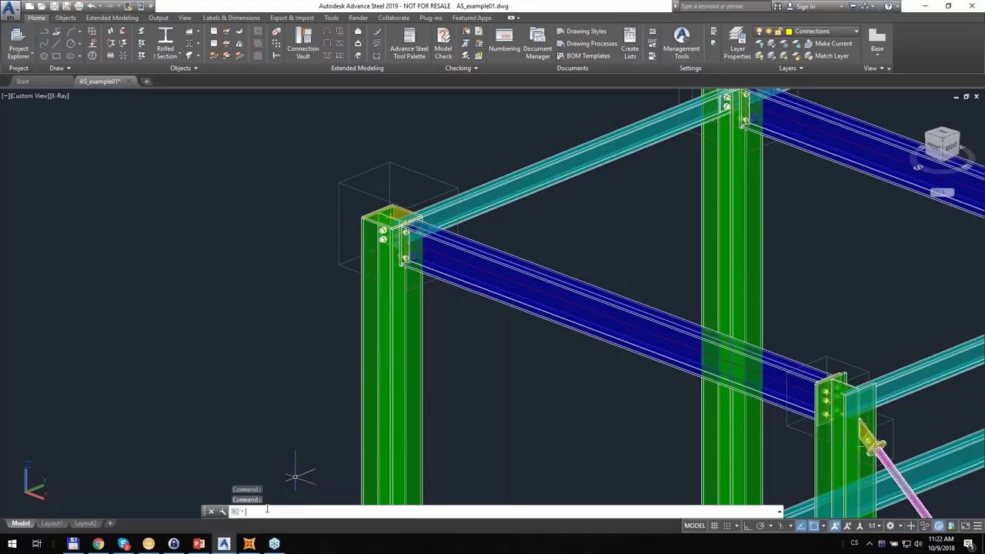
pyautogui.write('con')
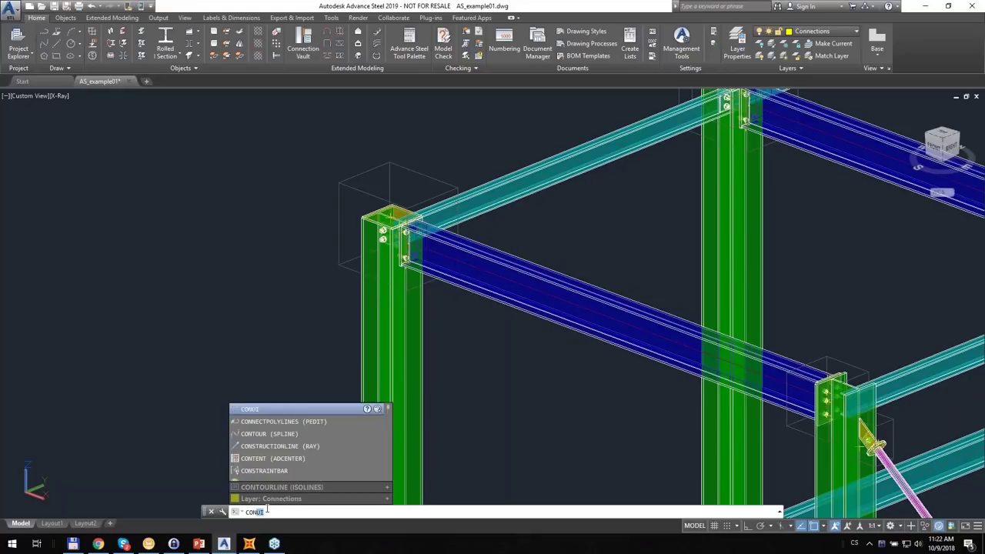
pyautogui.click(264, 410)
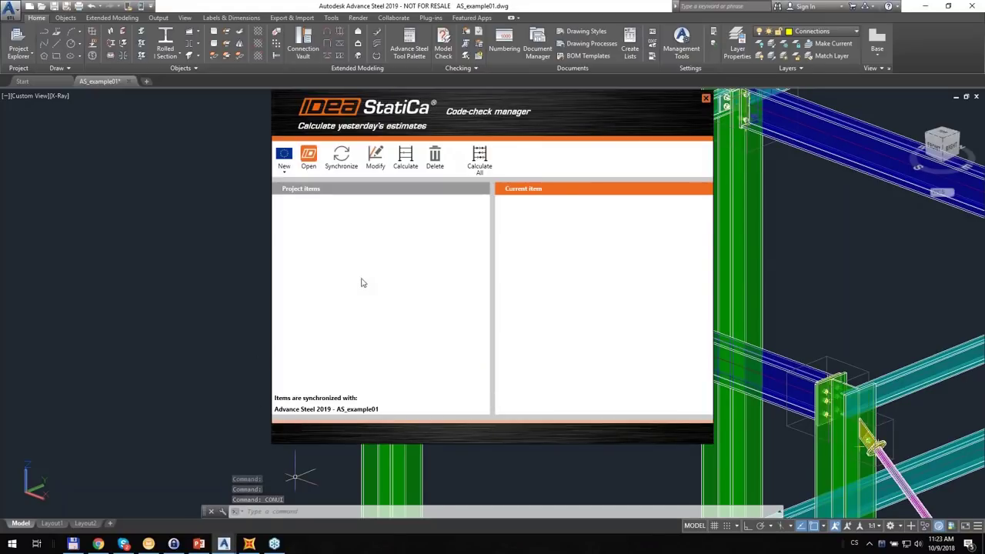
pyautogui.moveTo(449, 111); pyautogui.dragTo(688, 130)
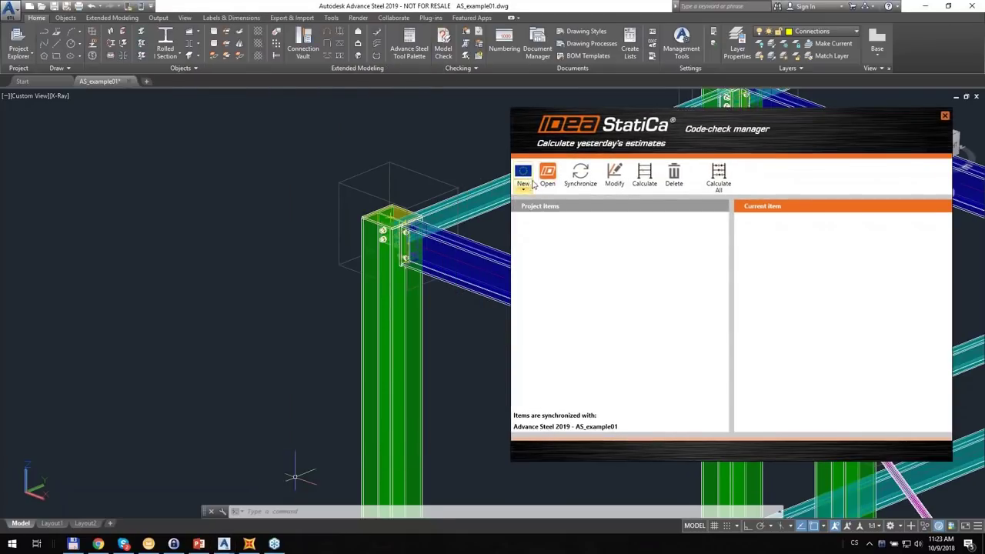
# Step: Start a new connection item and pick its connection point at the corner column's top with the Node snap
pyautogui.click(525, 174)
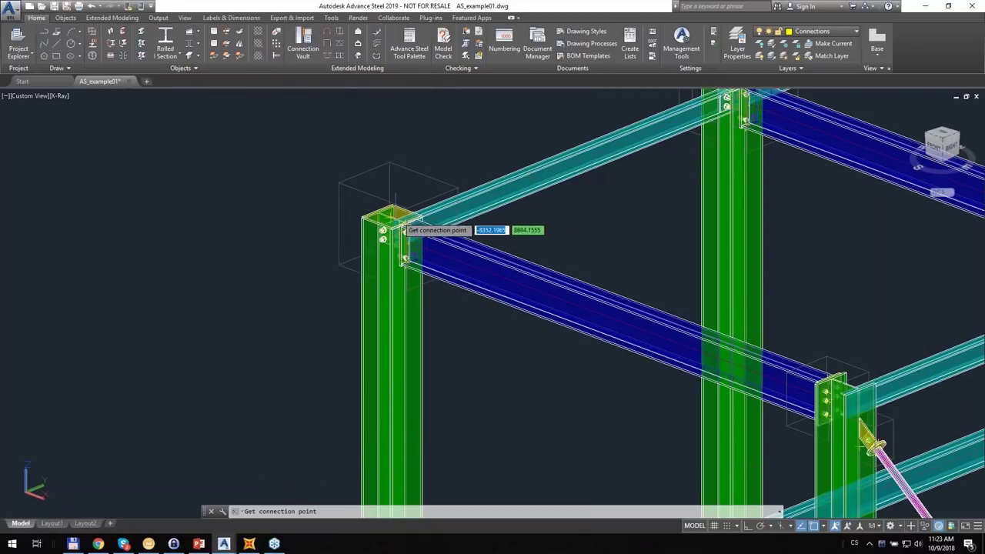
pyautogui.keyDown('shift'); pyautogui.rightClick(464, 239); pyautogui.keyUp('shift')
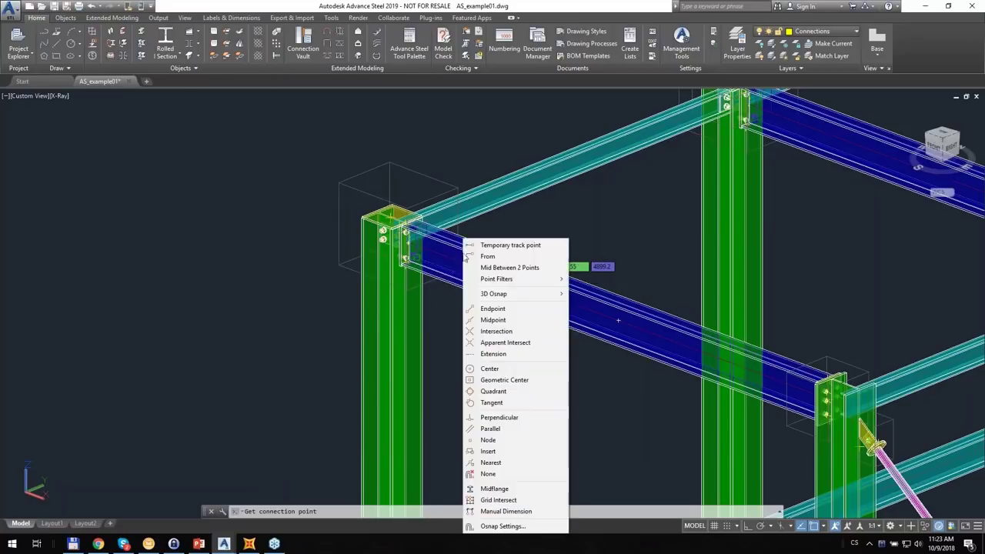
pyautogui.click(488, 440)
pyautogui.scroll(5, 417, 246)
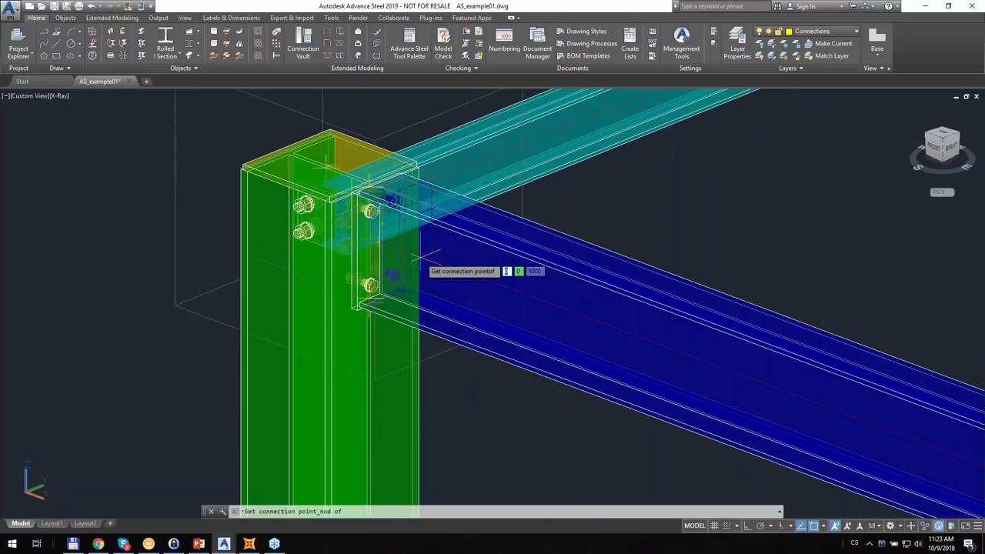
pyautogui.click(318, 337)
# Step: Select the corner column and its two beams, then window-select the joint's plates, bolts and welds to export the connection
pyautogui.scroll(-5, 323, 342)
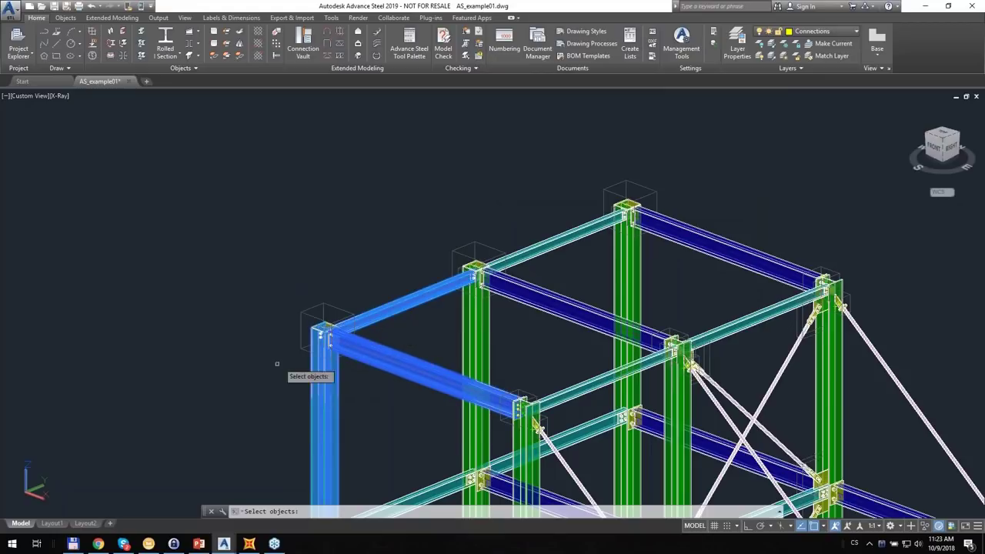
pyautogui.moveTo(278, 394); pyautogui.dragTo(395, 249)
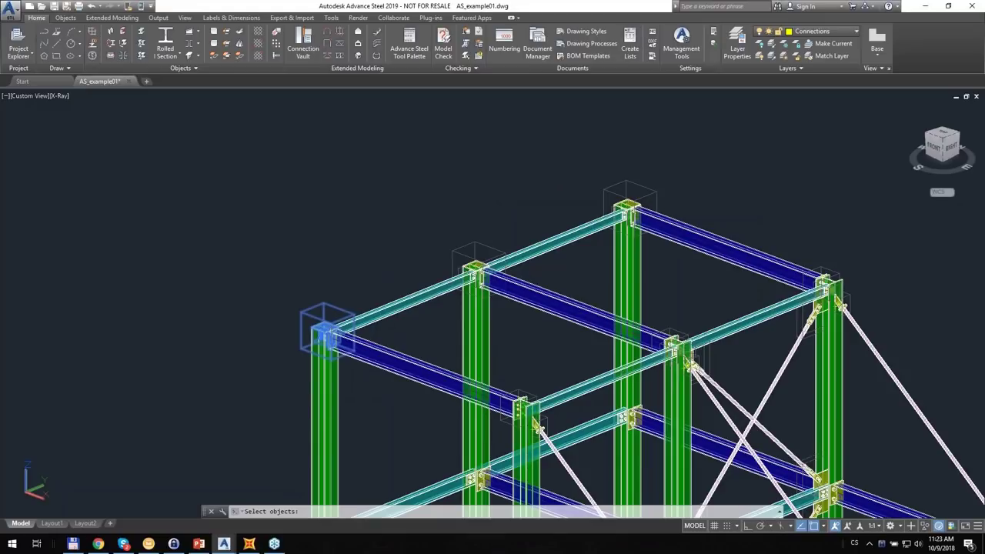
pyautogui.press('Return')
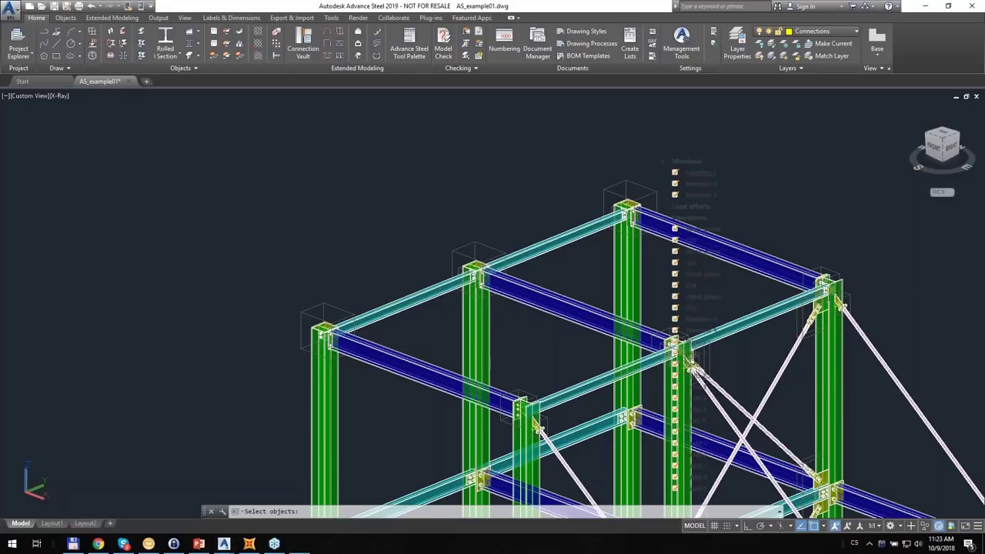
# Step: View the imported joint from several angles and import its load effects from the SAP_example01[Joint3] connection project
pyautogui.scroll(-3, 383, 231)
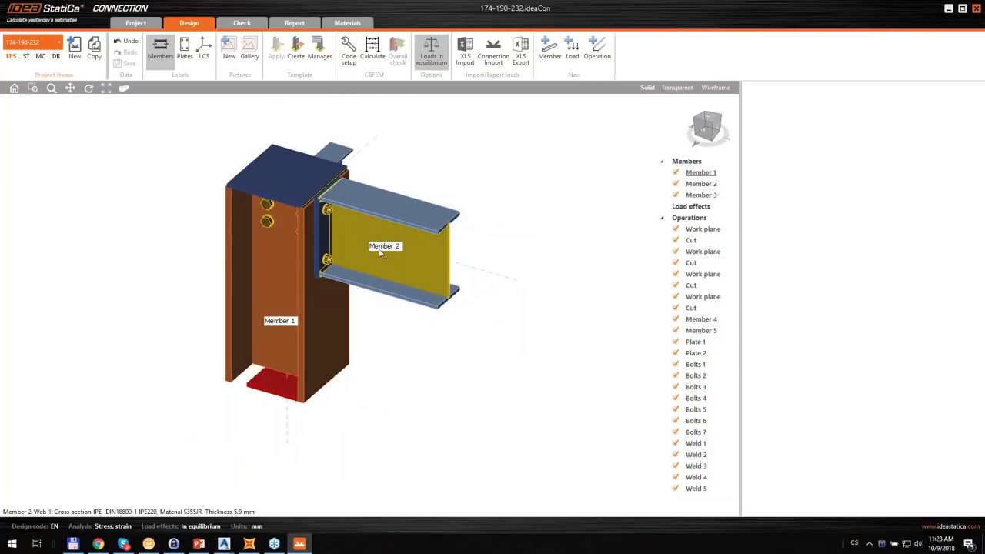
pyautogui.moveTo(378, 255); pyautogui.dragTo(439, 274, button='middle')
pyautogui.moveTo(466, 312); pyautogui.dragTo(499, 331, button='right')
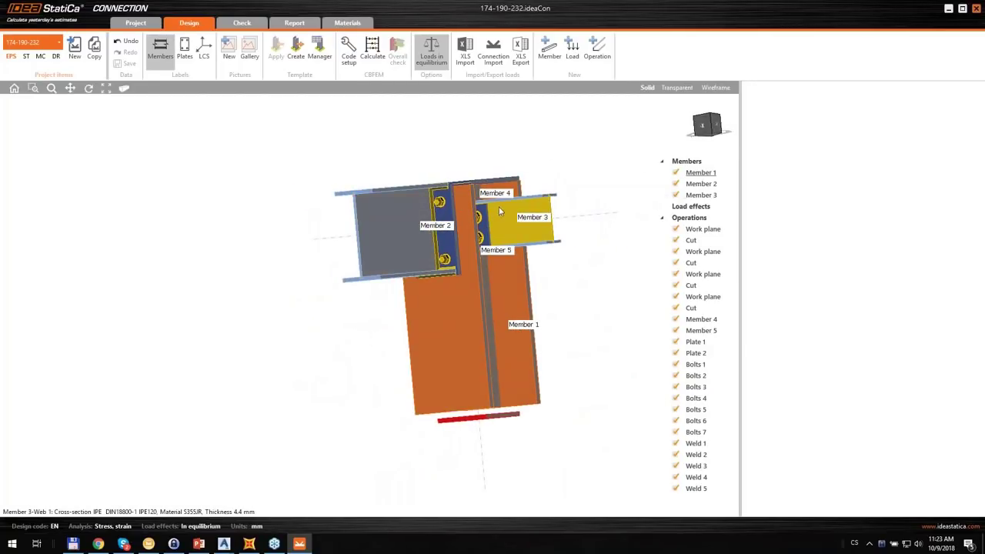
pyautogui.moveTo(499, 206); pyautogui.dragTo(467, 238, button='right')
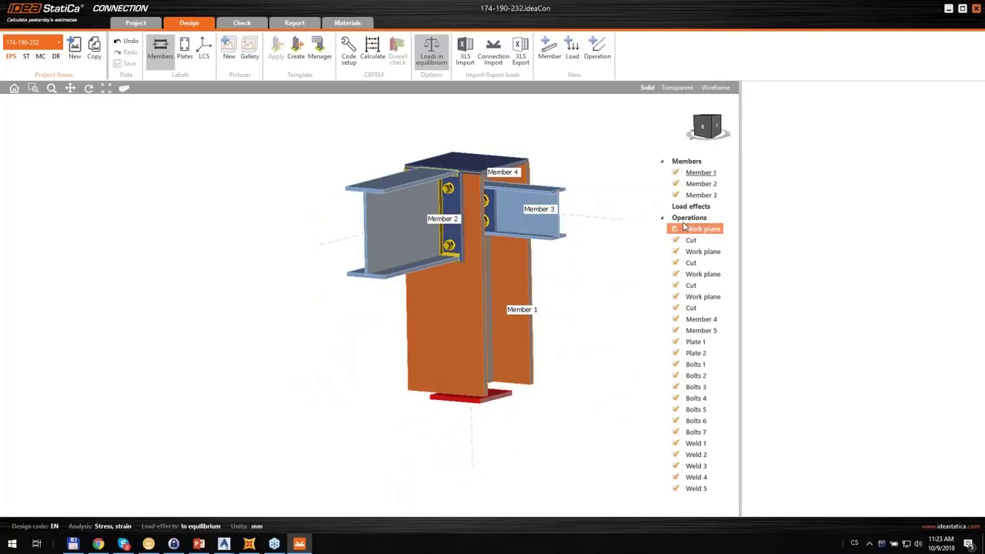
pyautogui.moveTo(613, 273); pyautogui.dragTo(568, 299, button='middle')
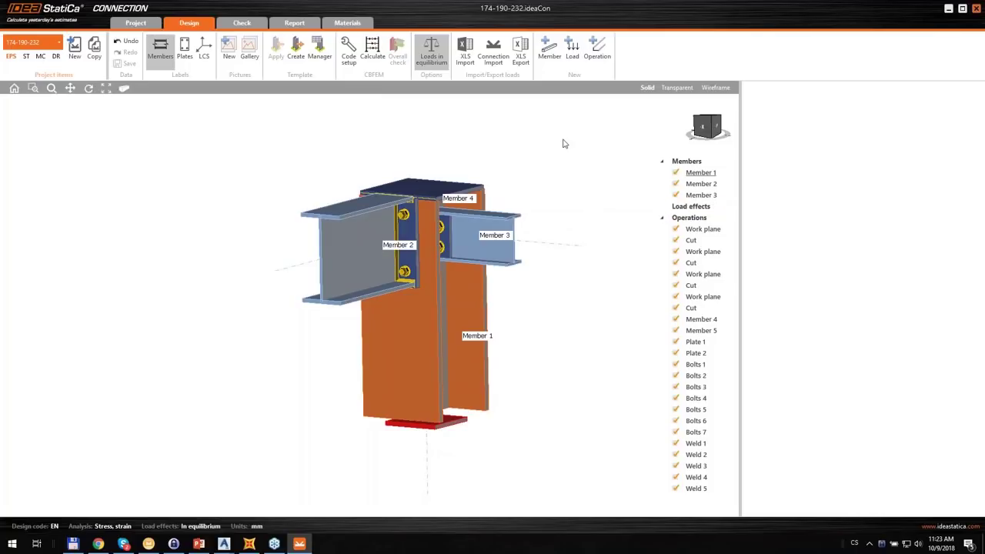
pyautogui.click(495, 55)
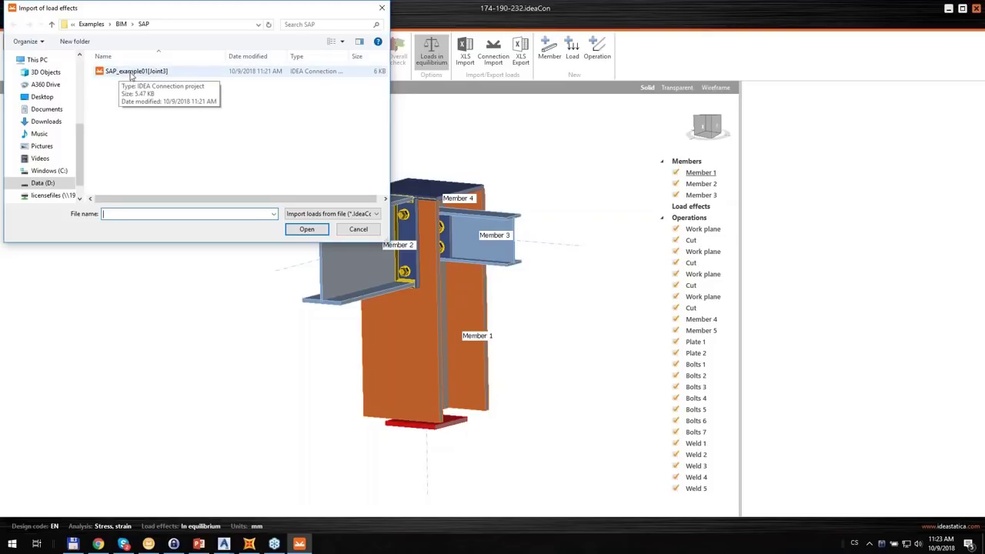
pyautogui.click(131, 74)
pyautogui.click(306, 229)
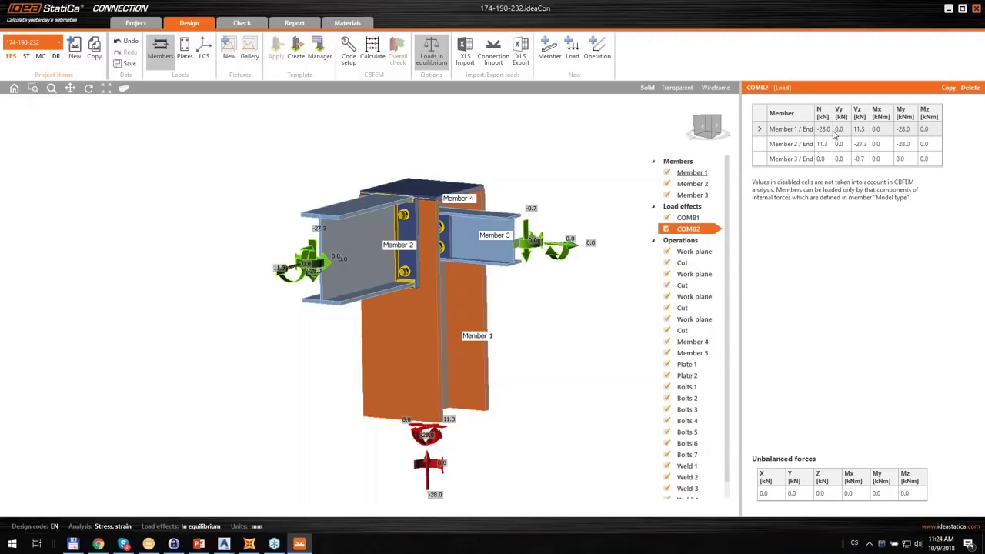
# Step: Review the member forces of load effect COMB1 and calculate the connection
pyautogui.click(706, 218)
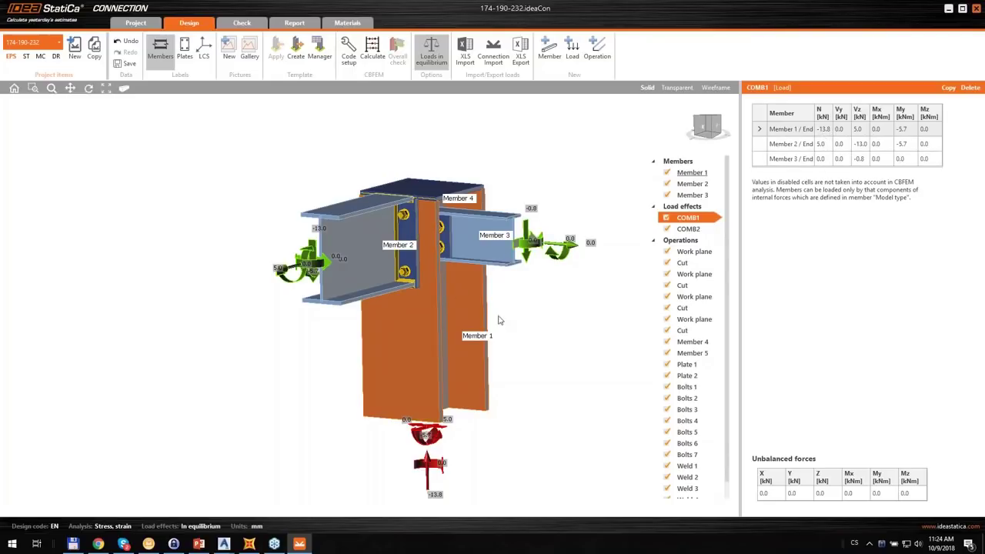
pyautogui.moveTo(498, 320); pyautogui.dragTo(519, 300, button='right')
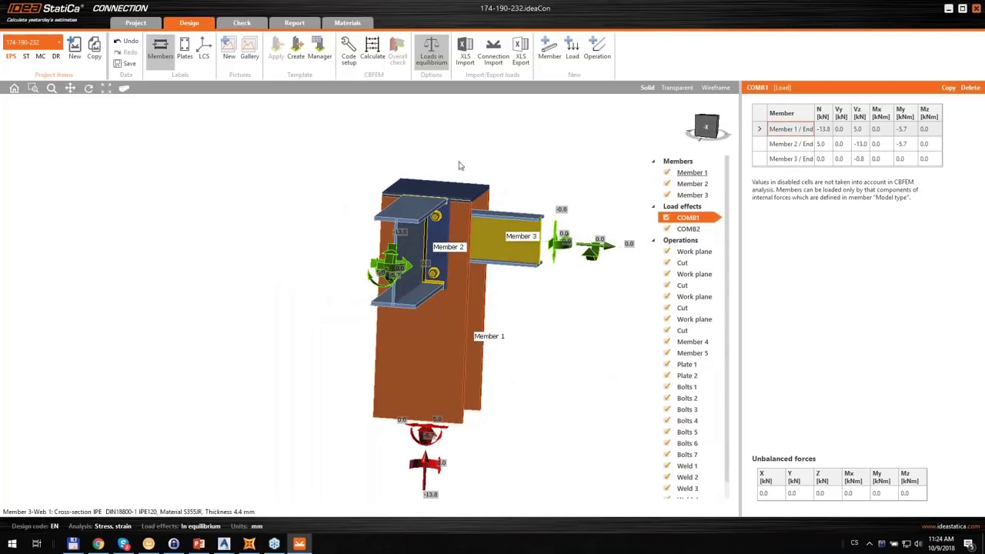
pyautogui.click(372, 52)
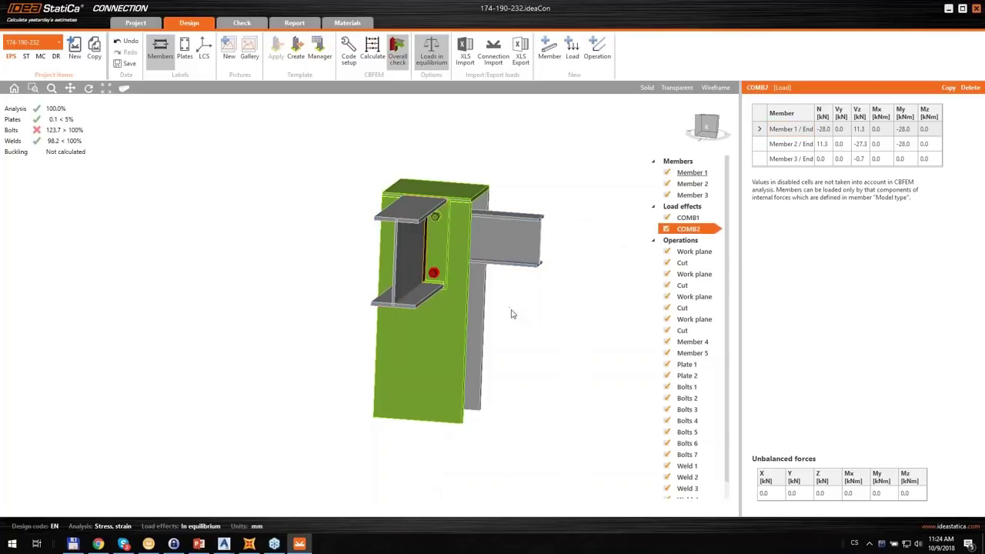
# Step: Inspect the beam end plate's bolts from several angles, then save and close the connection project and close the code-check manager
pyautogui.moveTo(477, 301); pyautogui.dragTo(443, 293, button='middle')
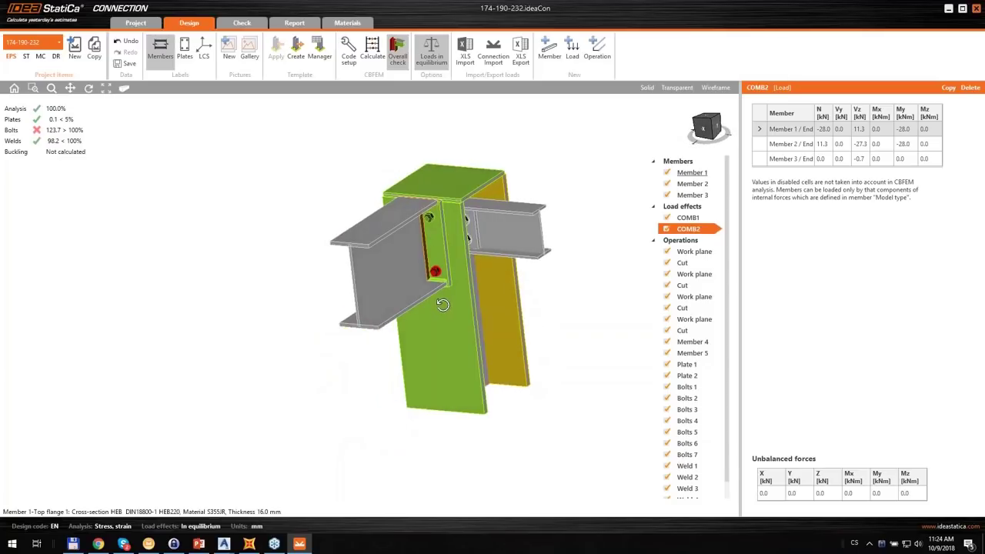
pyautogui.scroll(2, 435, 277)
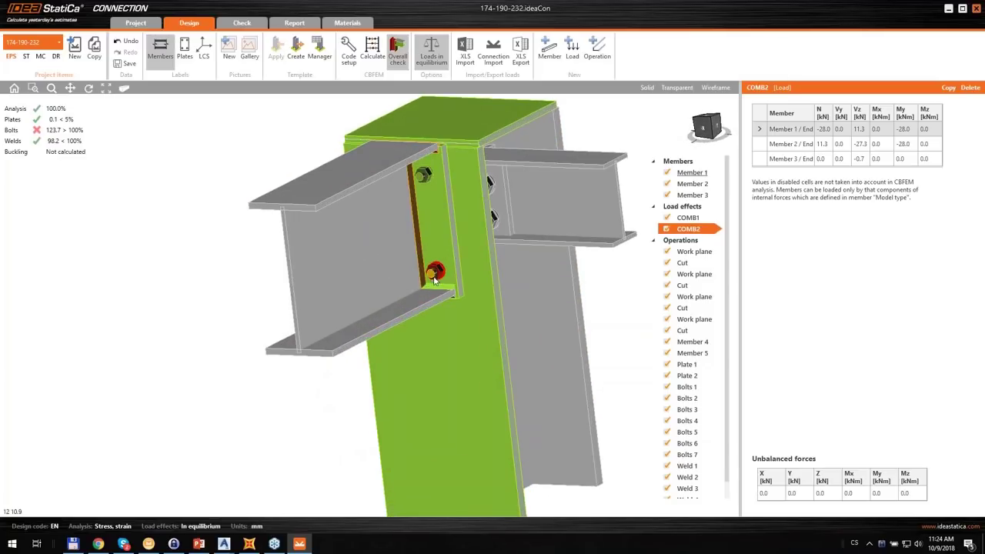
pyautogui.moveTo(436, 280); pyautogui.dragTo(395, 273, button='middle')
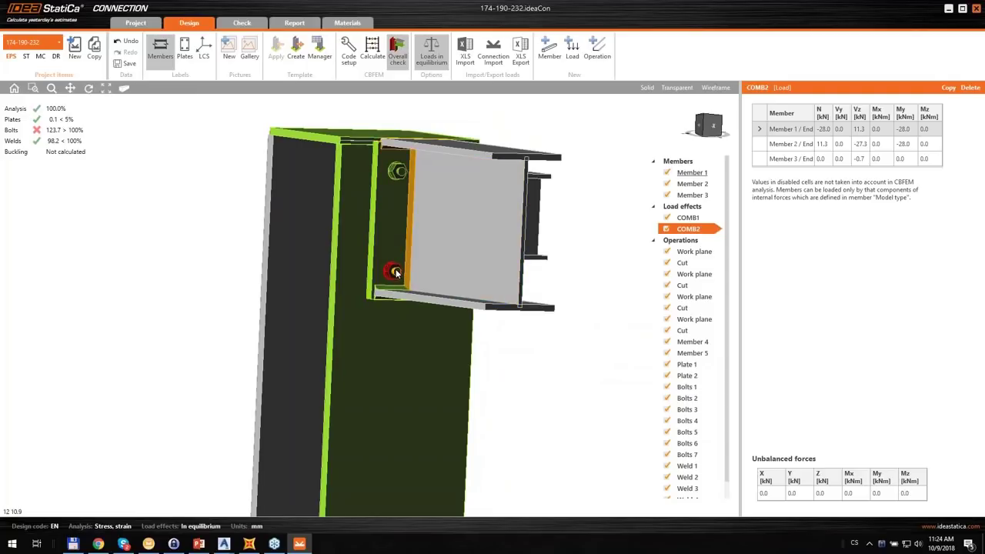
pyautogui.moveTo(395, 273); pyautogui.dragTo(450, 324, button='middle')
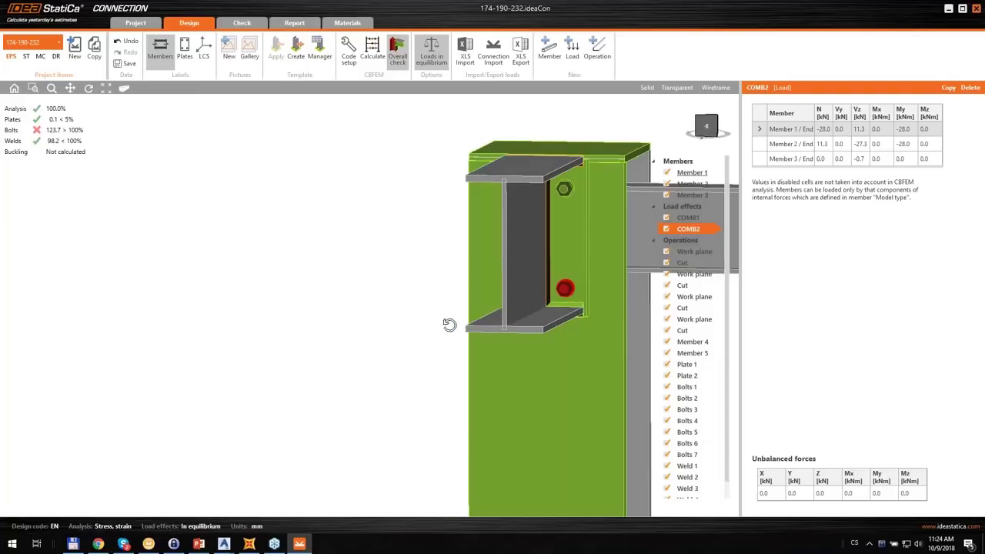
pyautogui.click(976, 9)
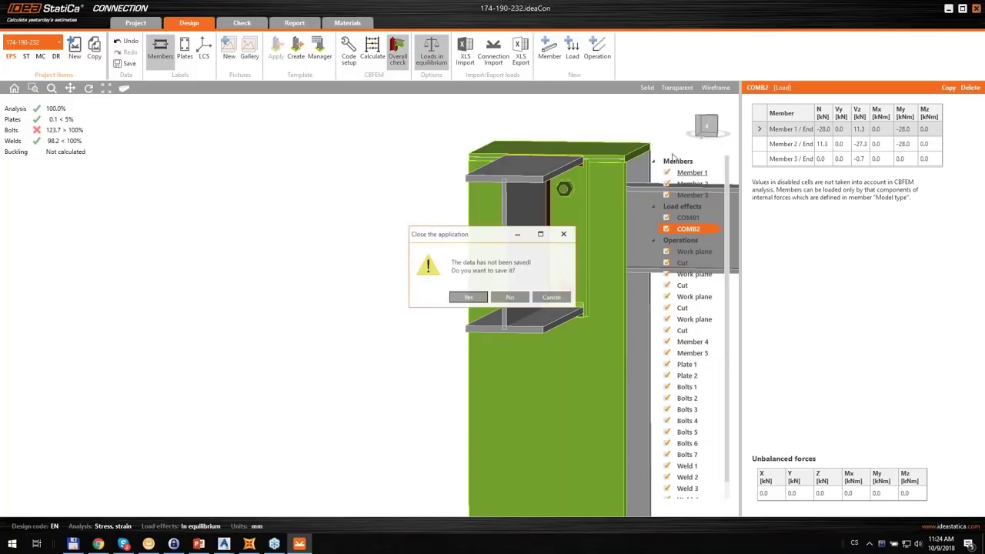
pyautogui.click(467, 298)
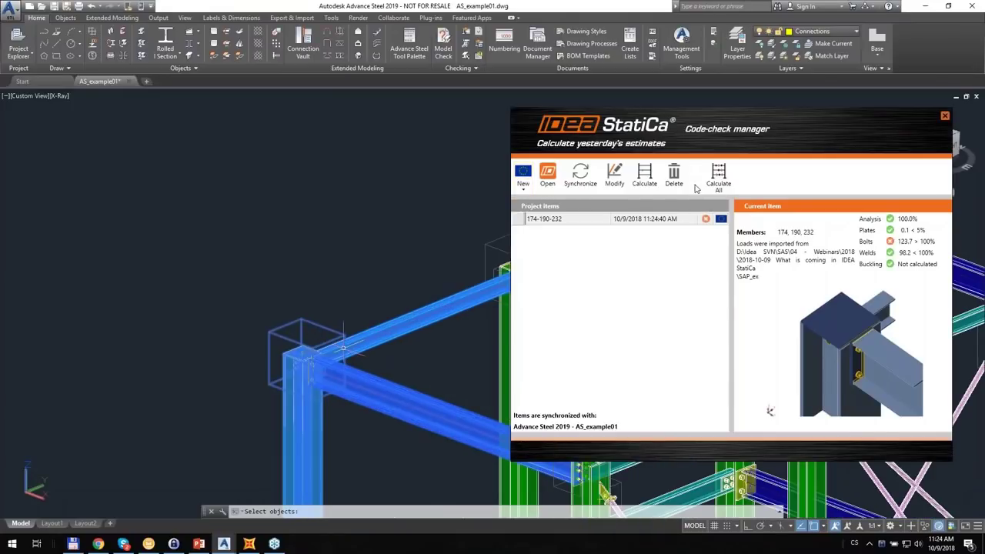
pyautogui.click(944, 117)
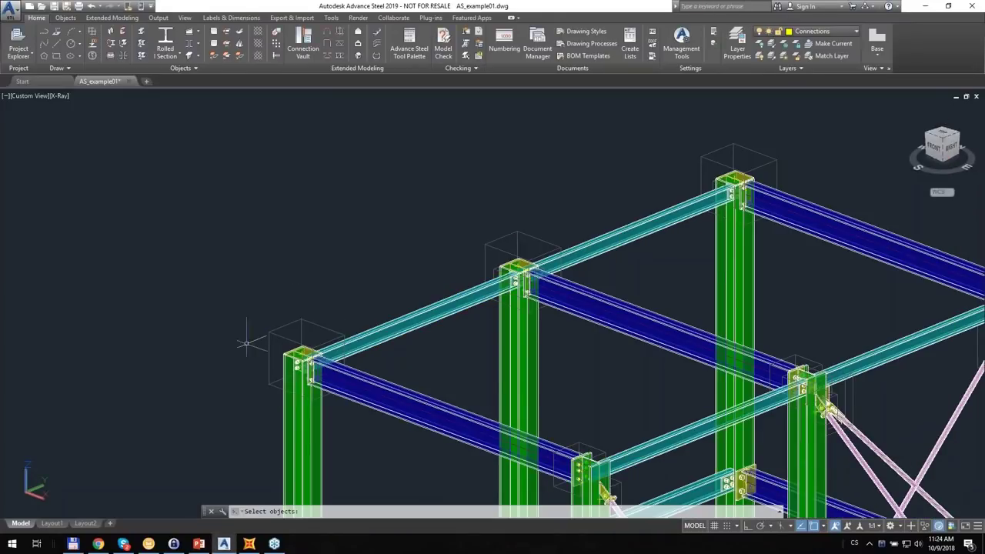
# Step: Open the corner column's bolted frame knee joint for editing and set its end plate thickness to 18 mm
pyautogui.scroll(8, 254, 340)
pyautogui.moveTo(346, 314); pyautogui.dragTo(372, 205, button='middle')
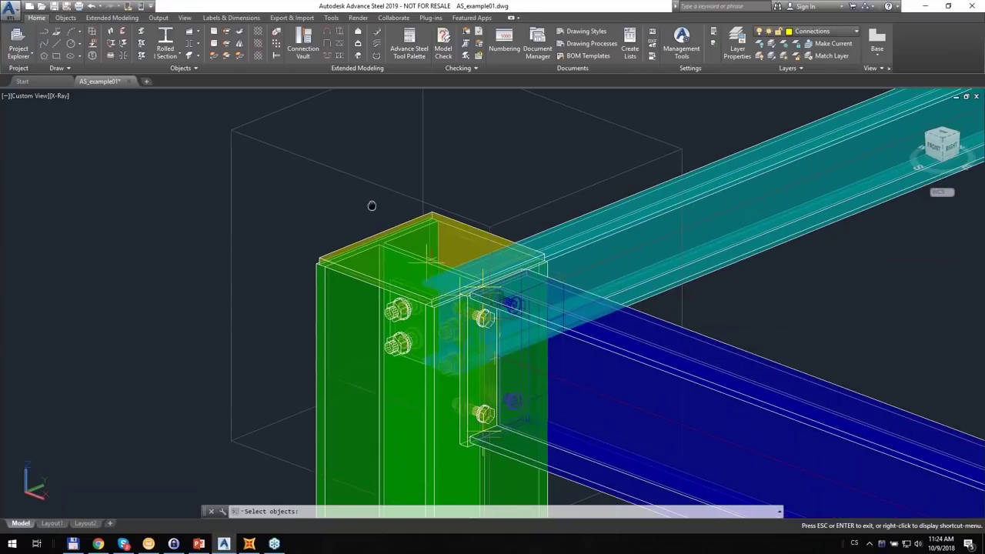
pyautogui.doubleClick(428, 259)
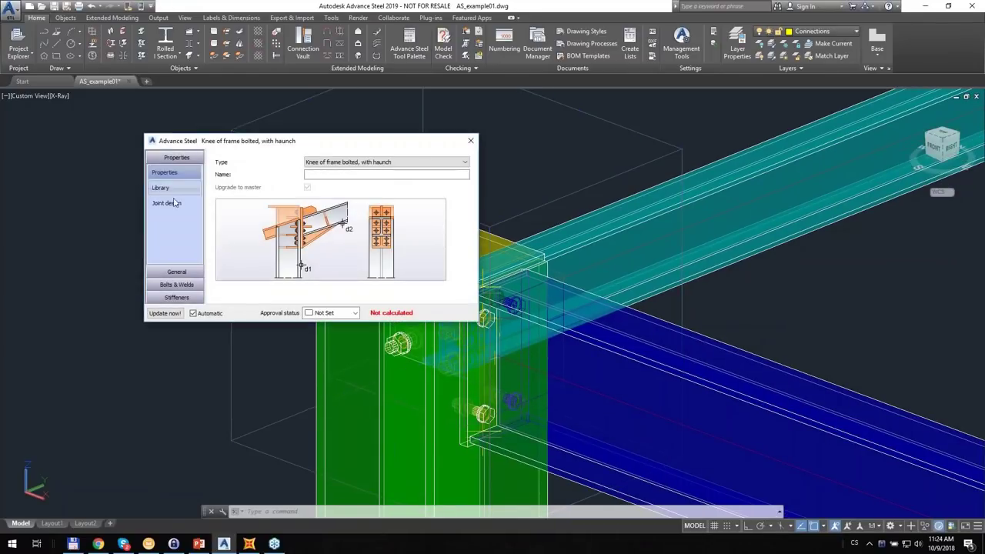
pyautogui.click(187, 275)
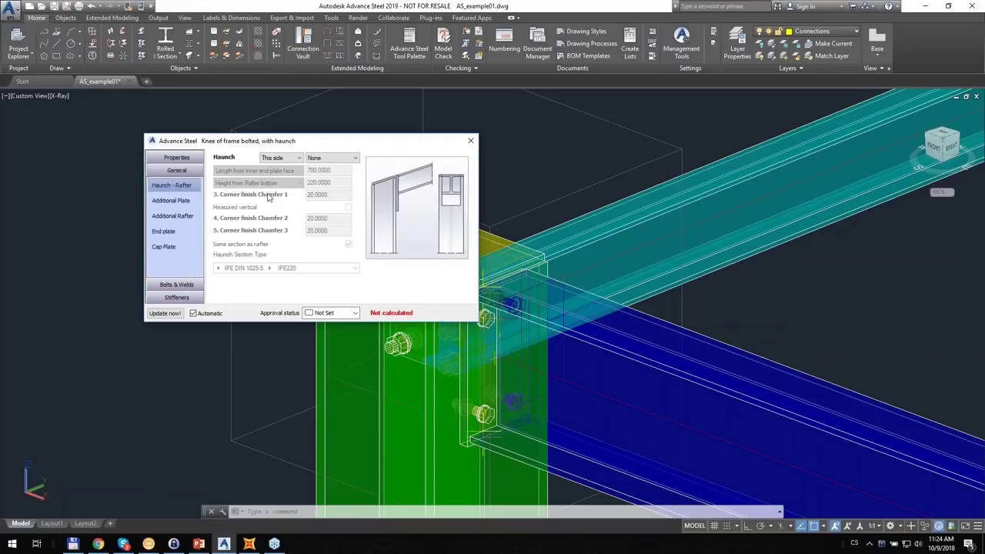
pyautogui.click(163, 231)
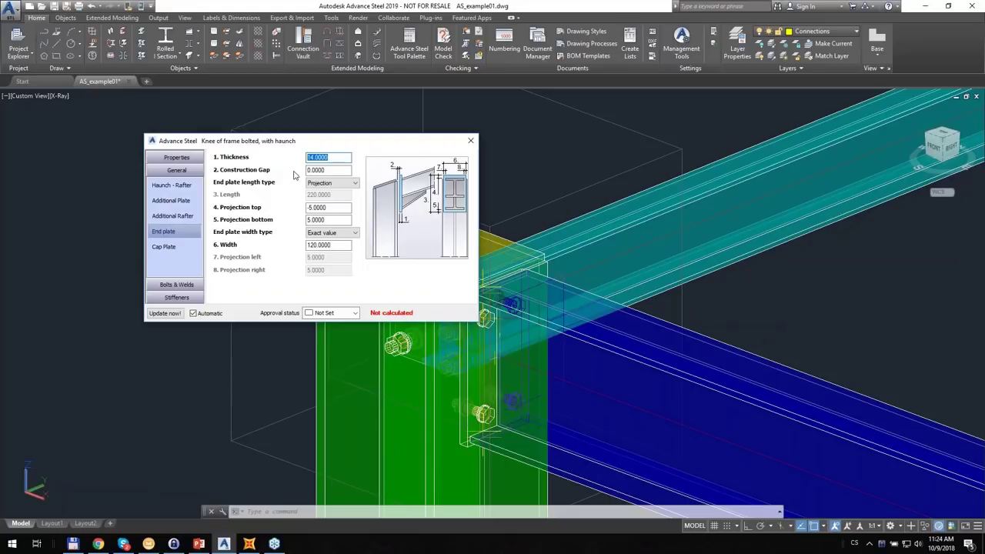
pyautogui.write('18')
pyautogui.press('Return')
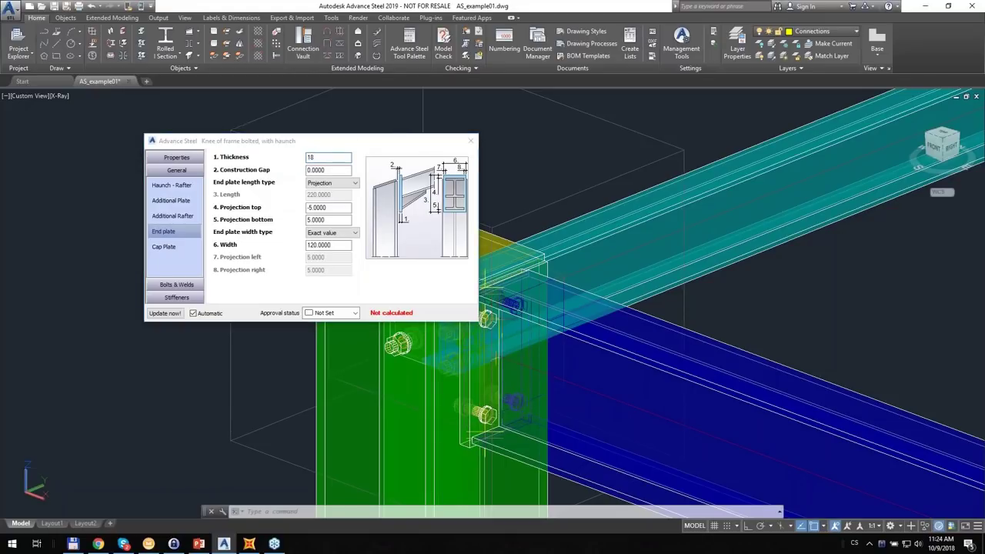
# Step: Set the knee joint's bolt diameter to 16 mm, update the joint and close its properties
pyautogui.click(176, 284)
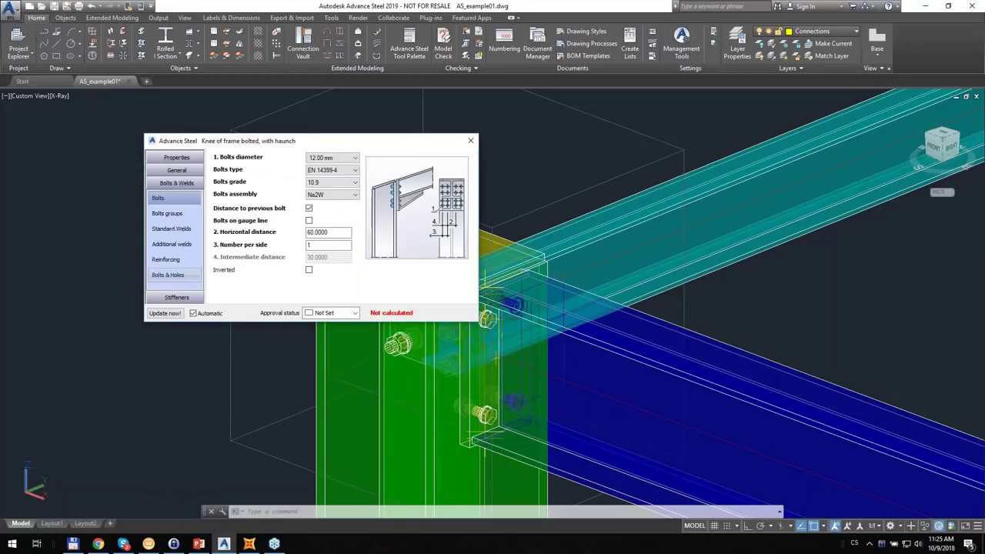
pyautogui.click(349, 159)
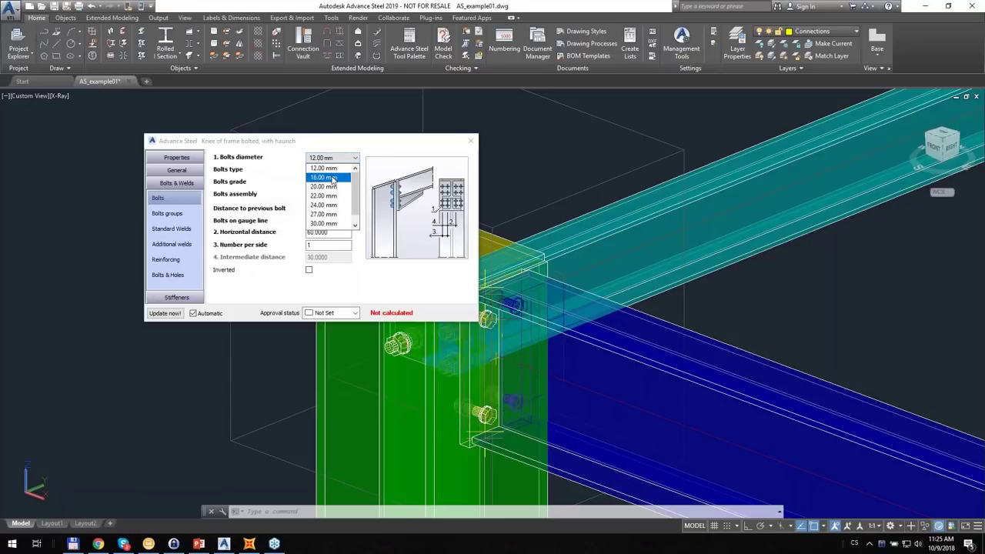
pyautogui.click(332, 177)
pyautogui.click(355, 158)
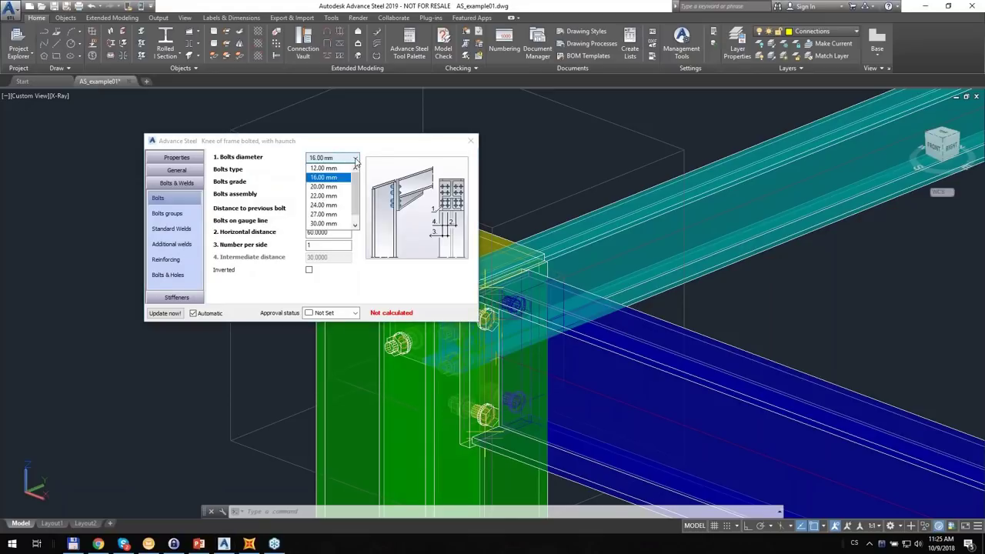
pyautogui.click(165, 316)
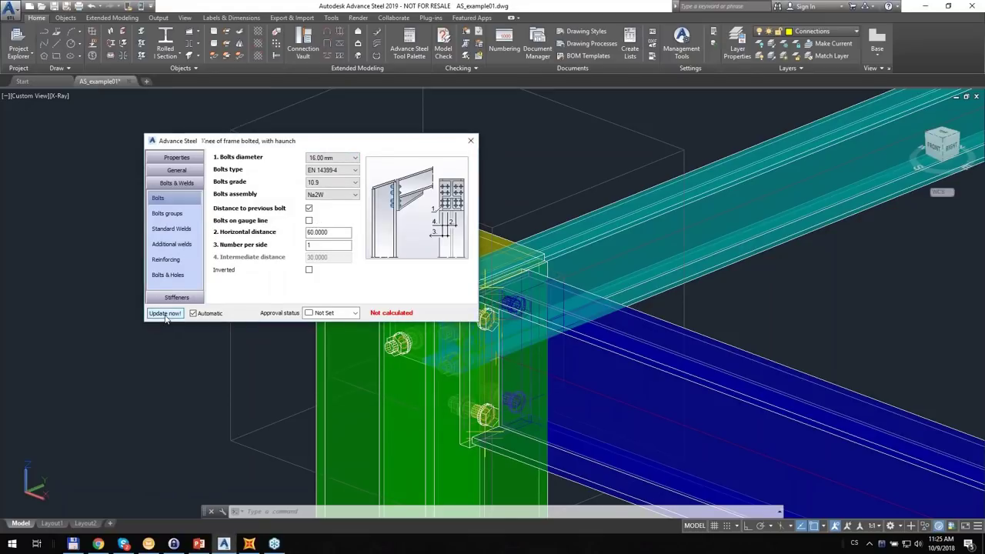
pyautogui.click(470, 140)
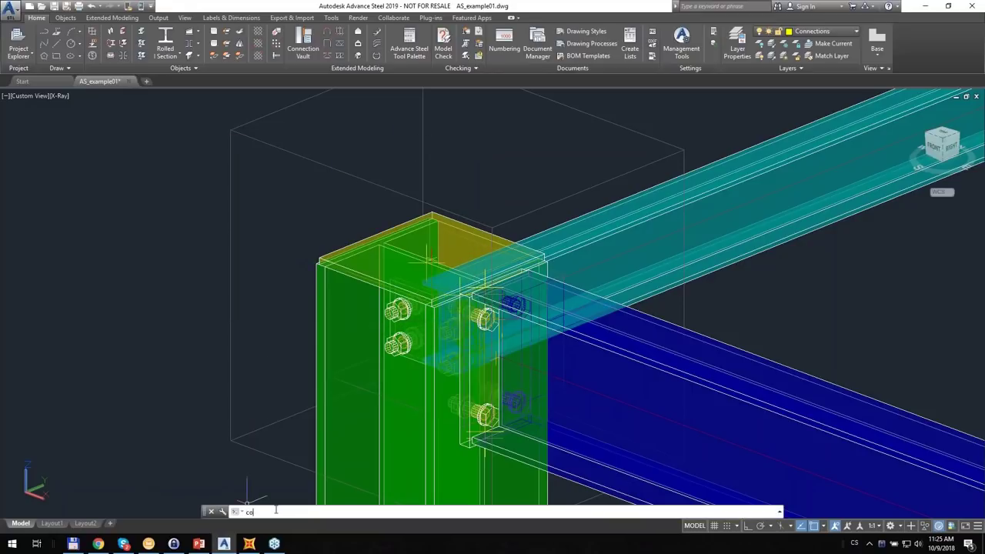
# Step: Run CONUI to reopen the code-check manager, then synchronize project item 174-190-232 with the edited model and open it
pyautogui.press('Return')
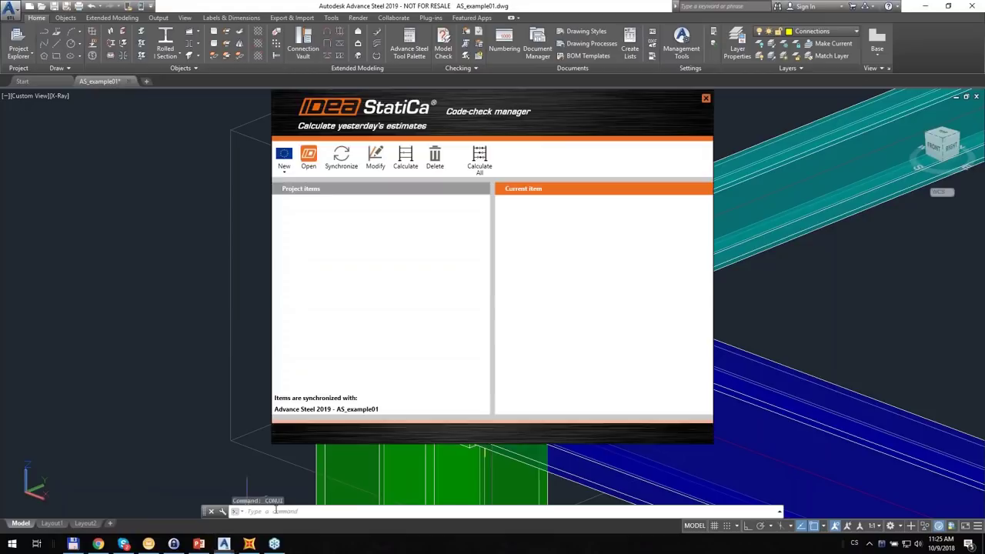
pyautogui.click(319, 201)
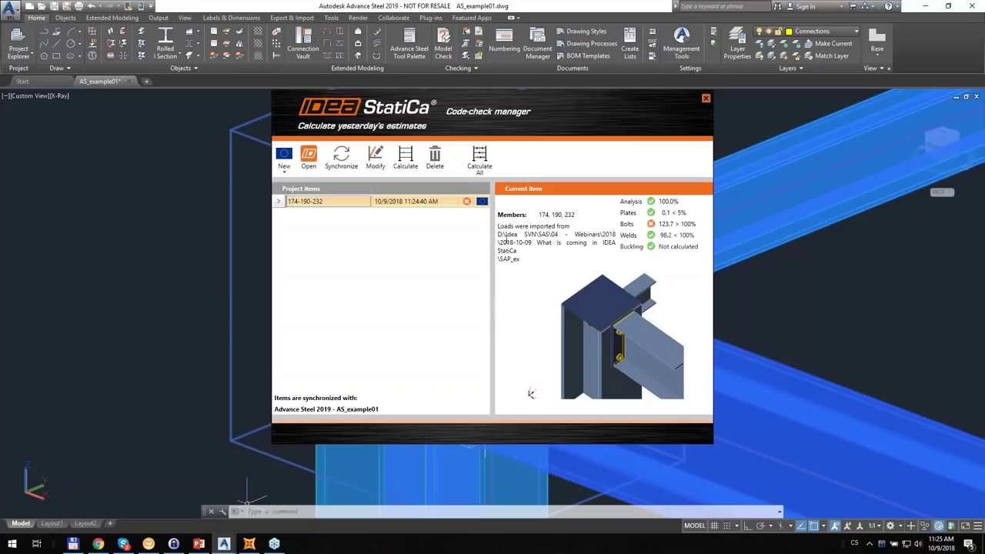
pyautogui.moveTo(501, 229); pyautogui.dragTo(529, 259)
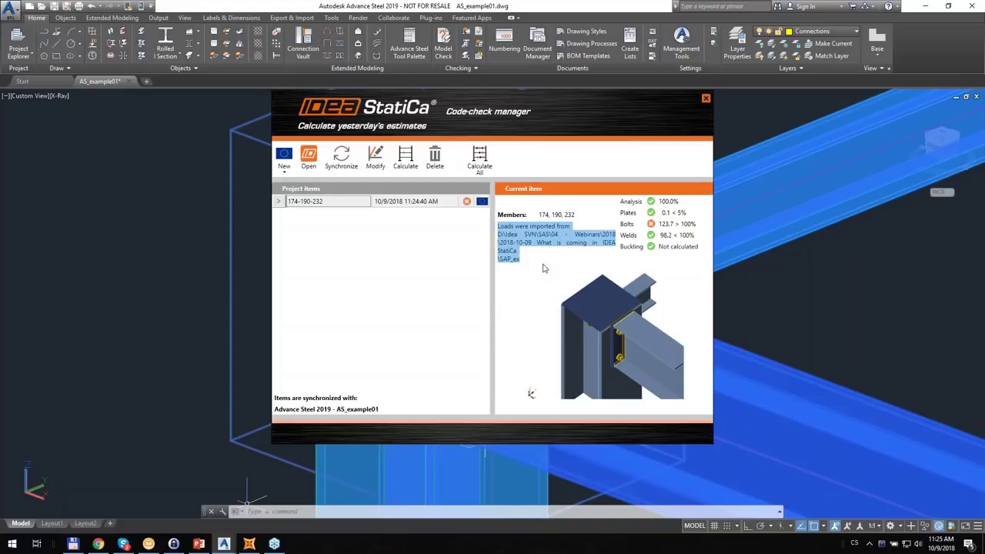
pyautogui.click(345, 166)
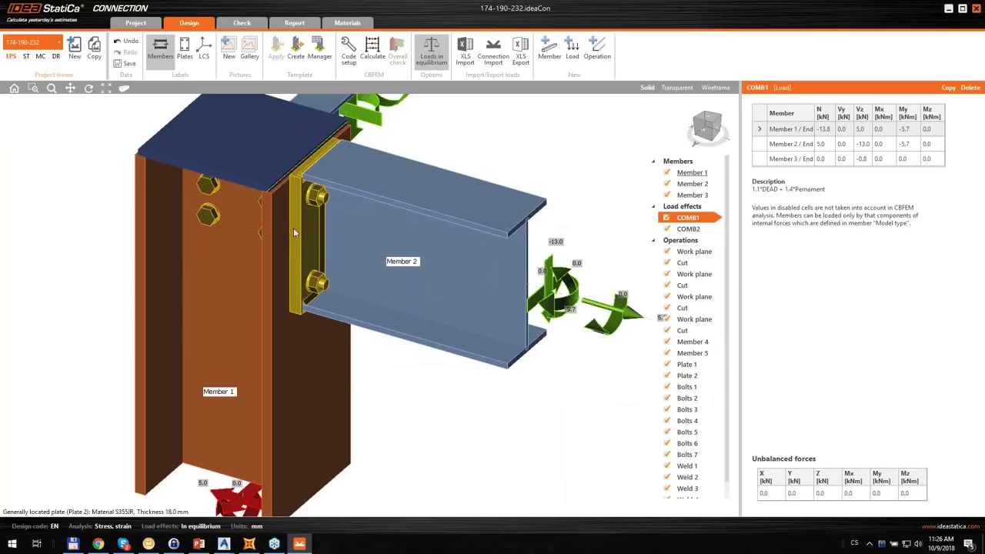
# Step: Examine the properties of Plate 2 and Bolts 4 in the synchronized connection
pyautogui.click(304, 226)
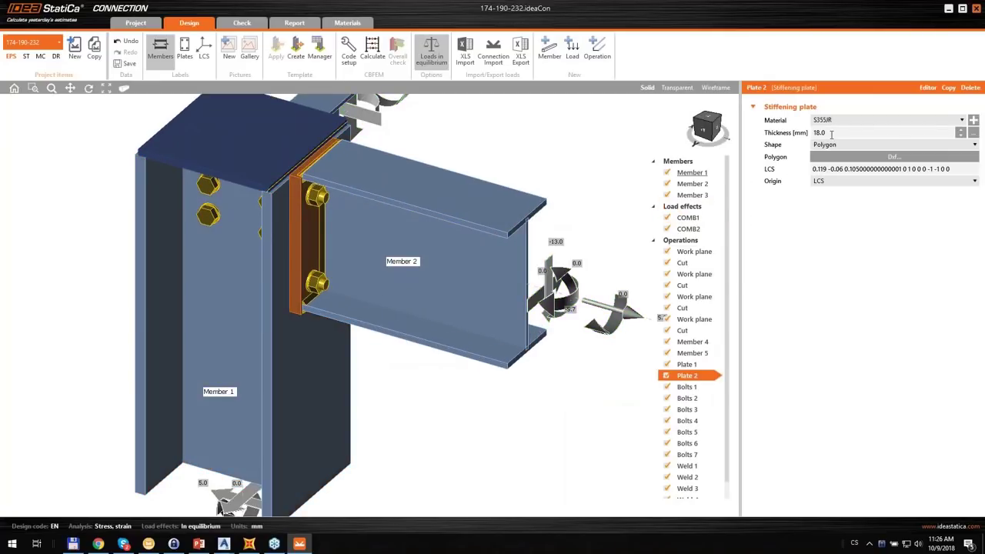
pyautogui.click(320, 289)
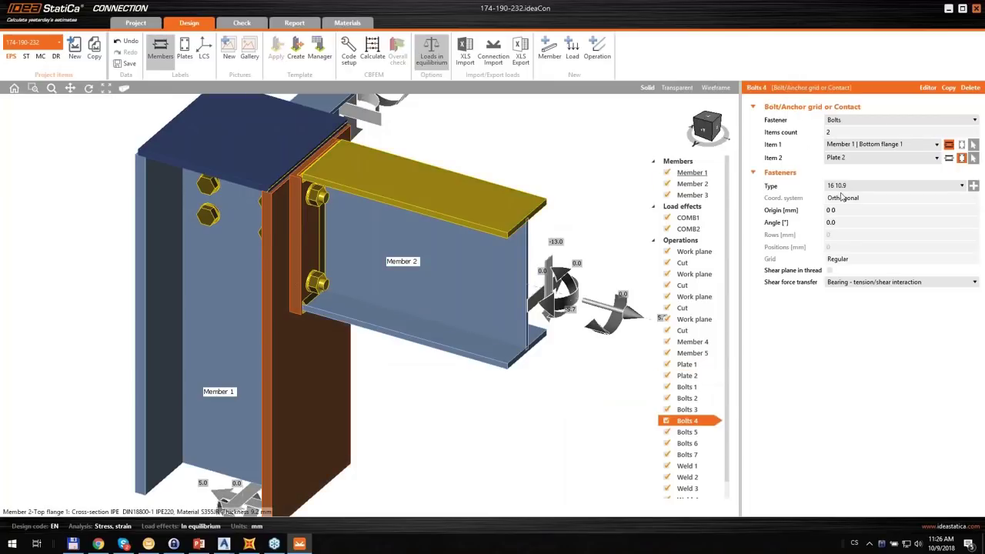
pyautogui.scroll(-3, 515, 223)
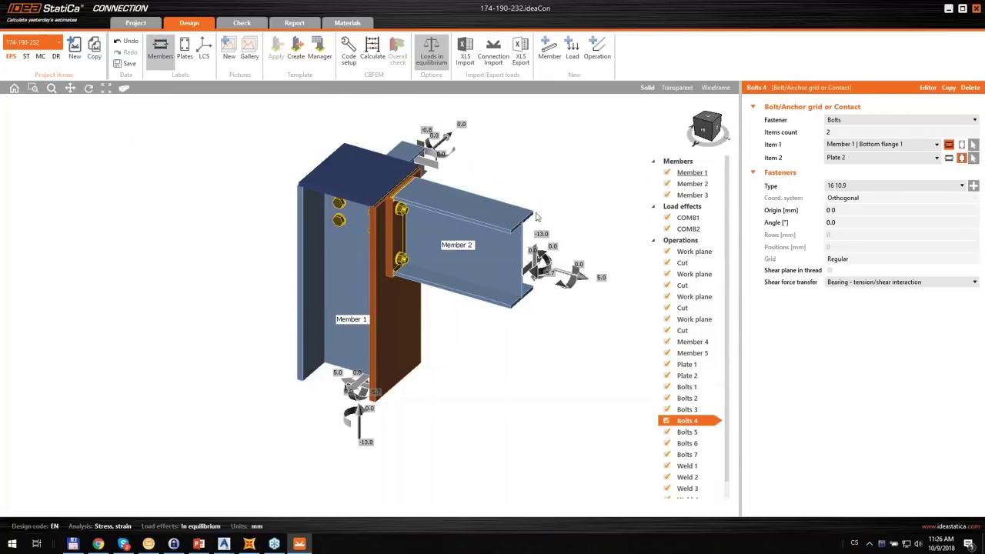
# Step: Review the member forces of load effects COMB1 and COMB2, recalculate the connection and inspect its overall check
pyautogui.click(702, 218)
pyautogui.click(696, 229)
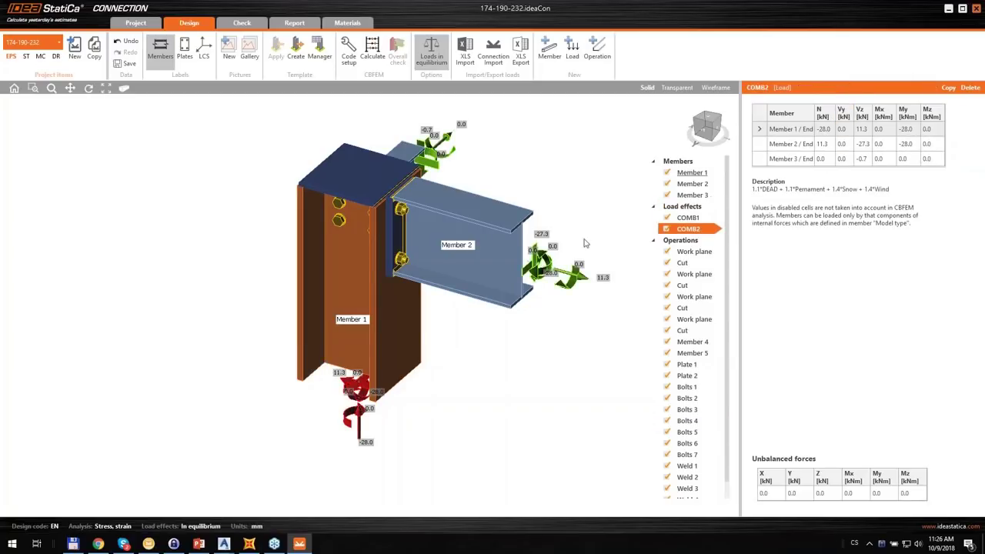
pyautogui.moveTo(576, 209); pyautogui.dragTo(576, 222, button='middle')
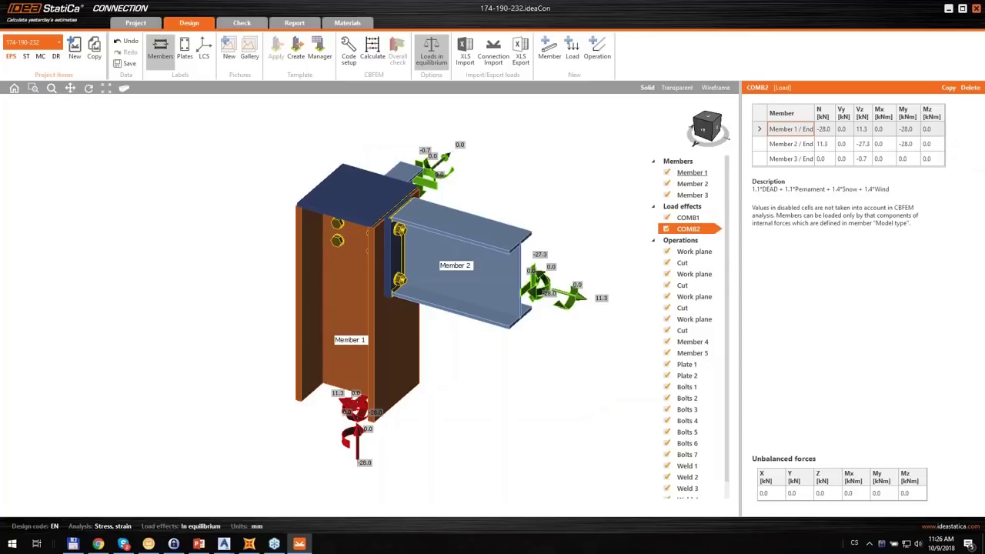
pyautogui.click(372, 51)
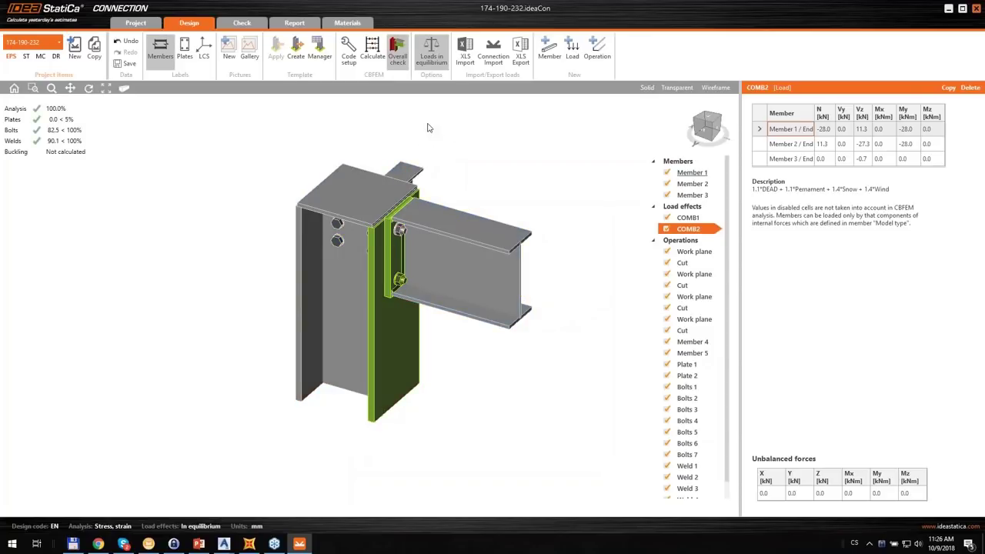
pyautogui.scroll(3, 395, 287)
pyautogui.scroll(-3, 407, 285)
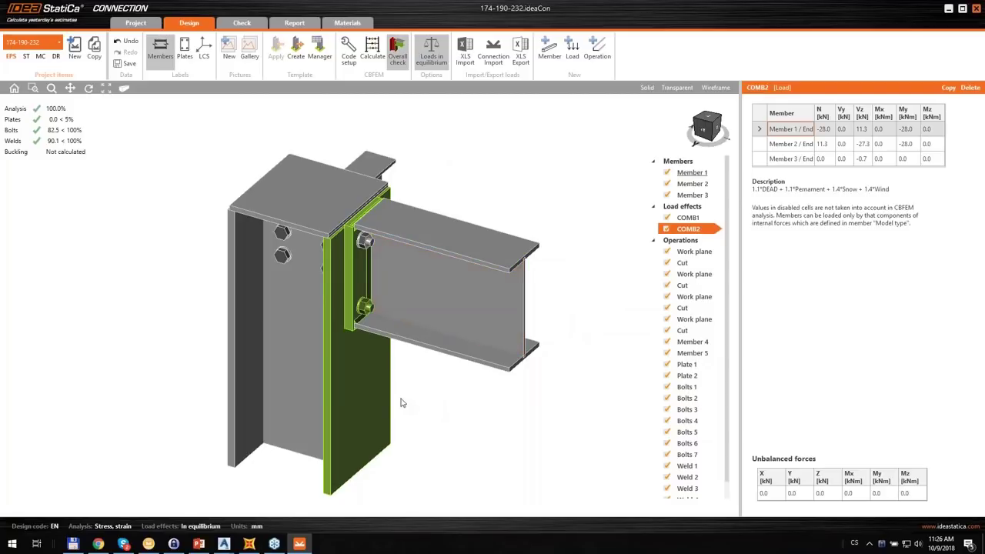
# Step: Switch to the PowerPoint presentation, start the slide show from the Practical Demo slide and advance to the next slide
pyautogui.click(199, 544)
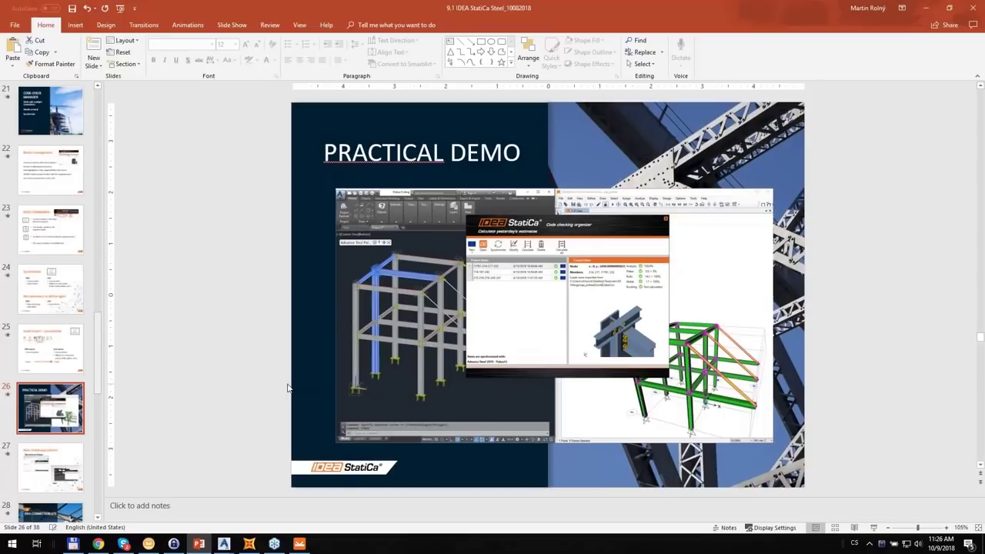
pyautogui.hotkey('shift', 'F5')
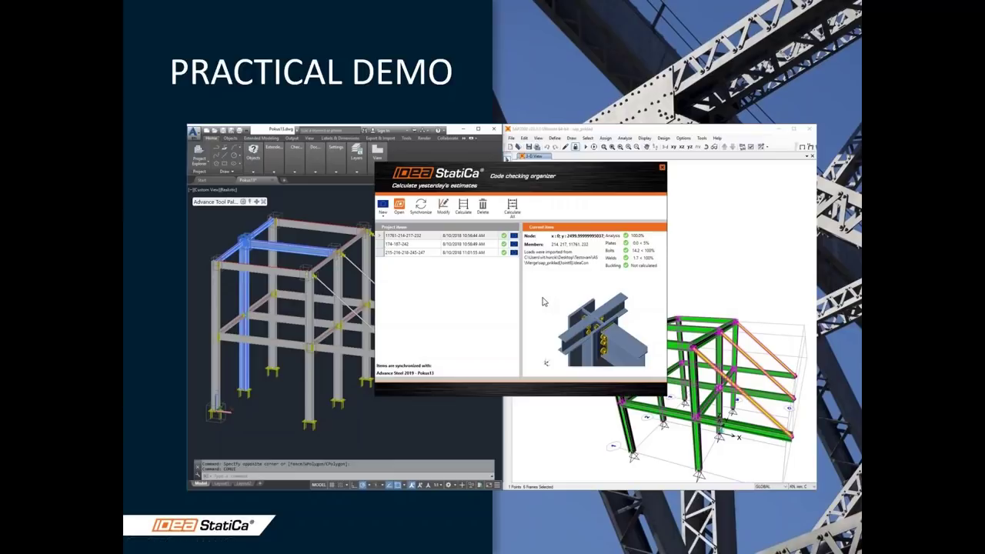
pyautogui.click(543, 301)
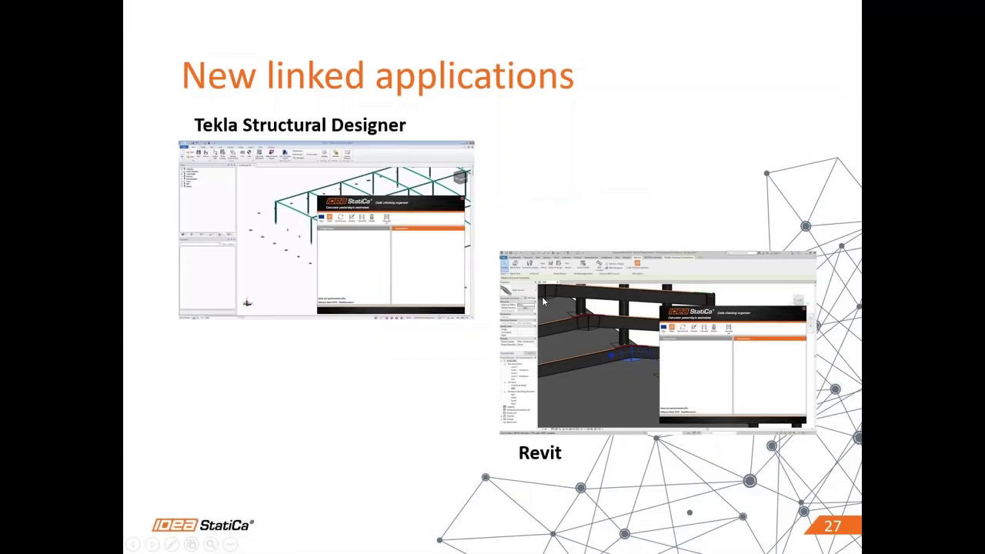